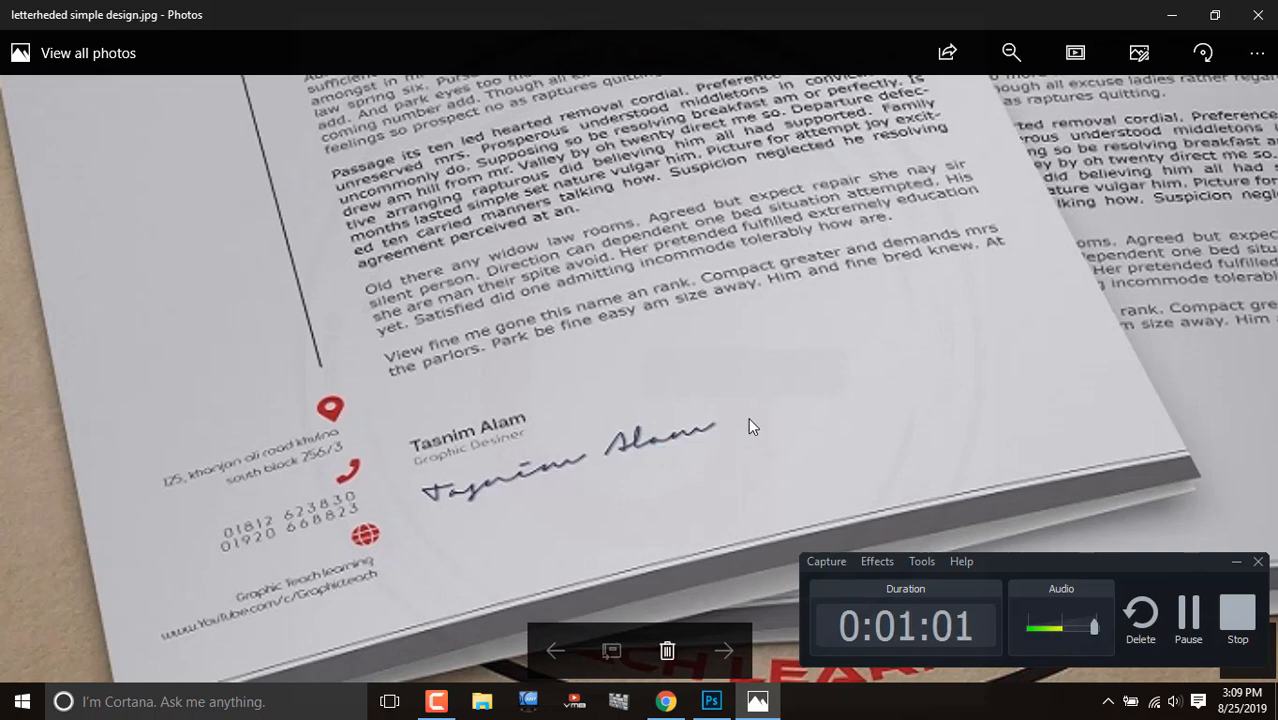
Step: Switch to the web browser and open Font Meme's Signature Fonts page by searching for "font meme signature"
left_click(665, 701)
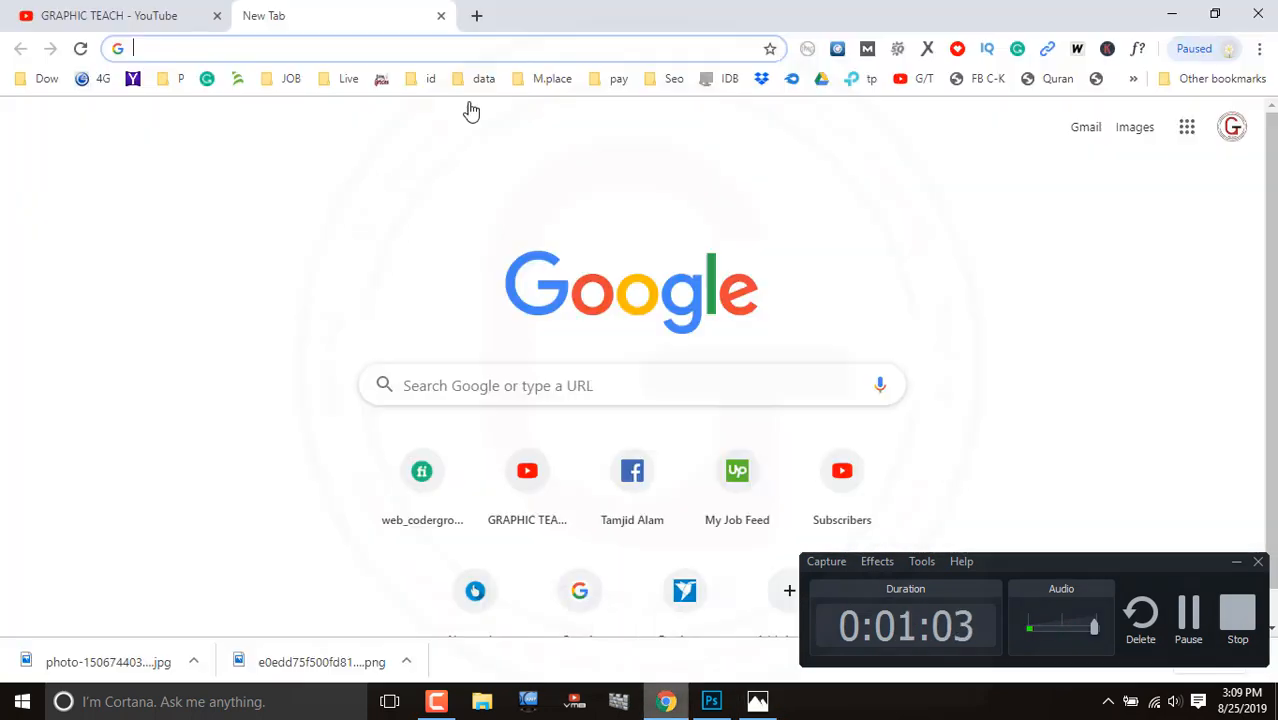
left_click(565, 394)
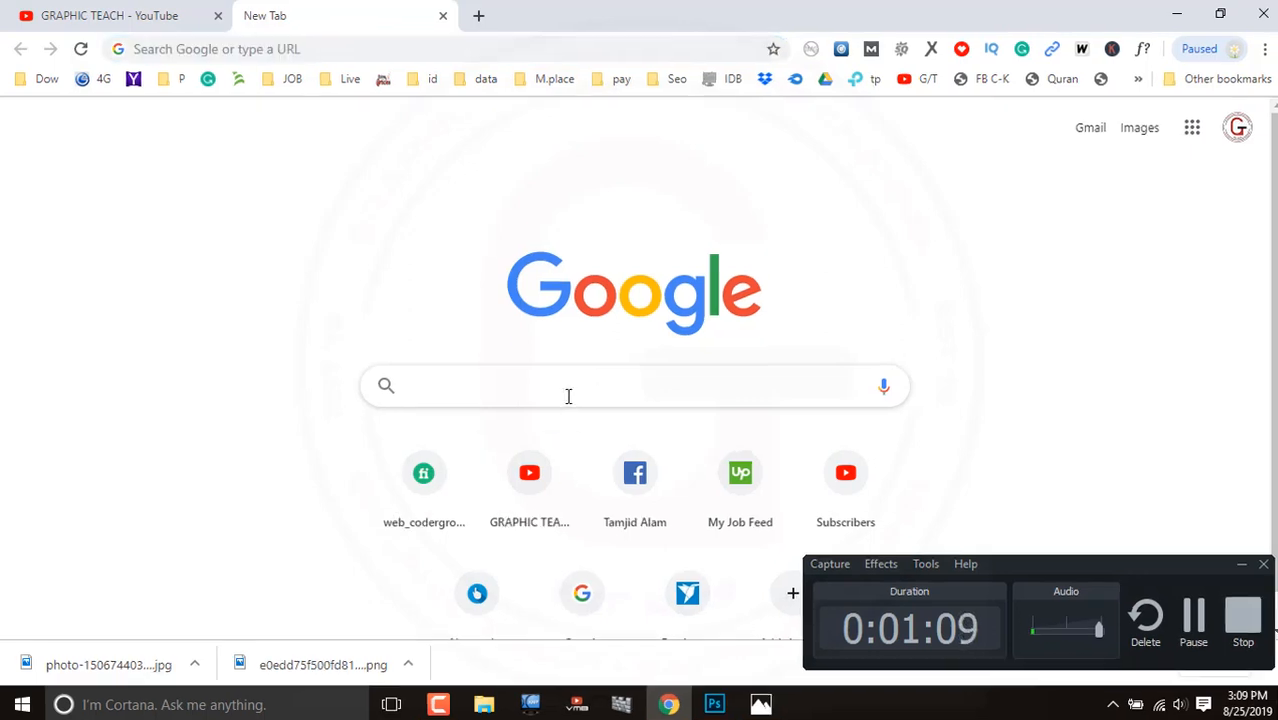
type("font")
key("BackSpace")
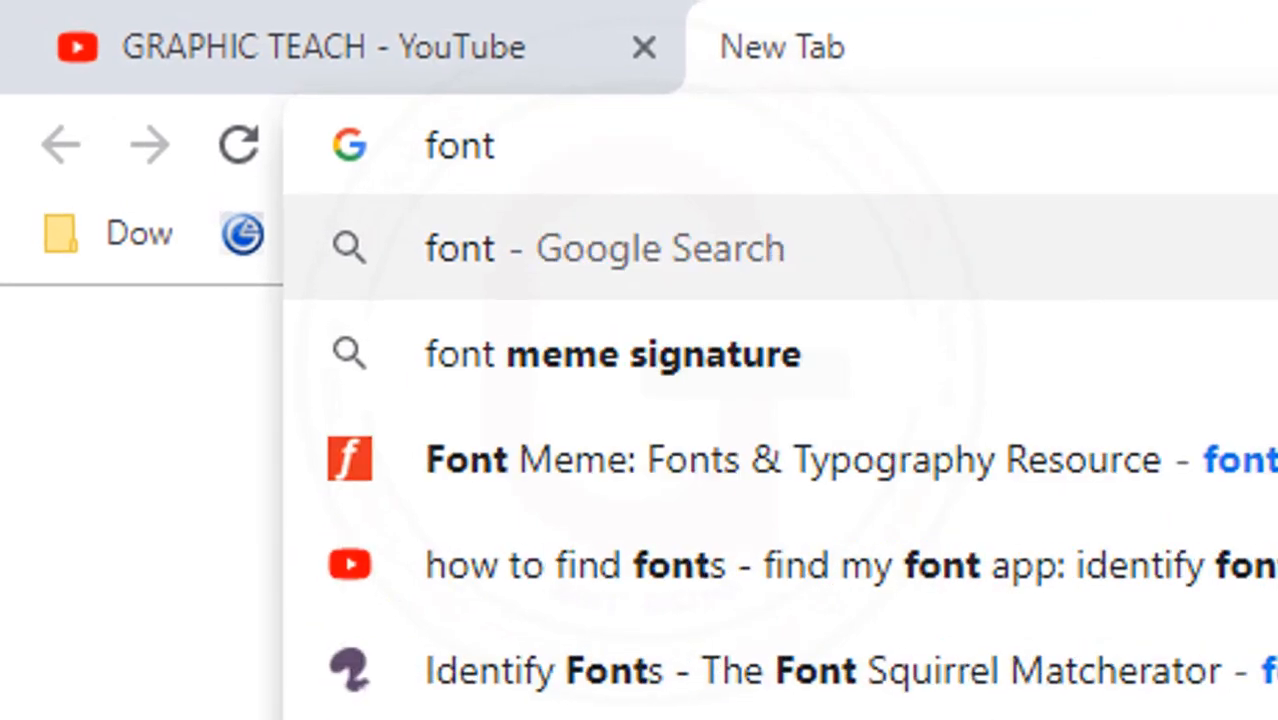
left_click(536, 383)
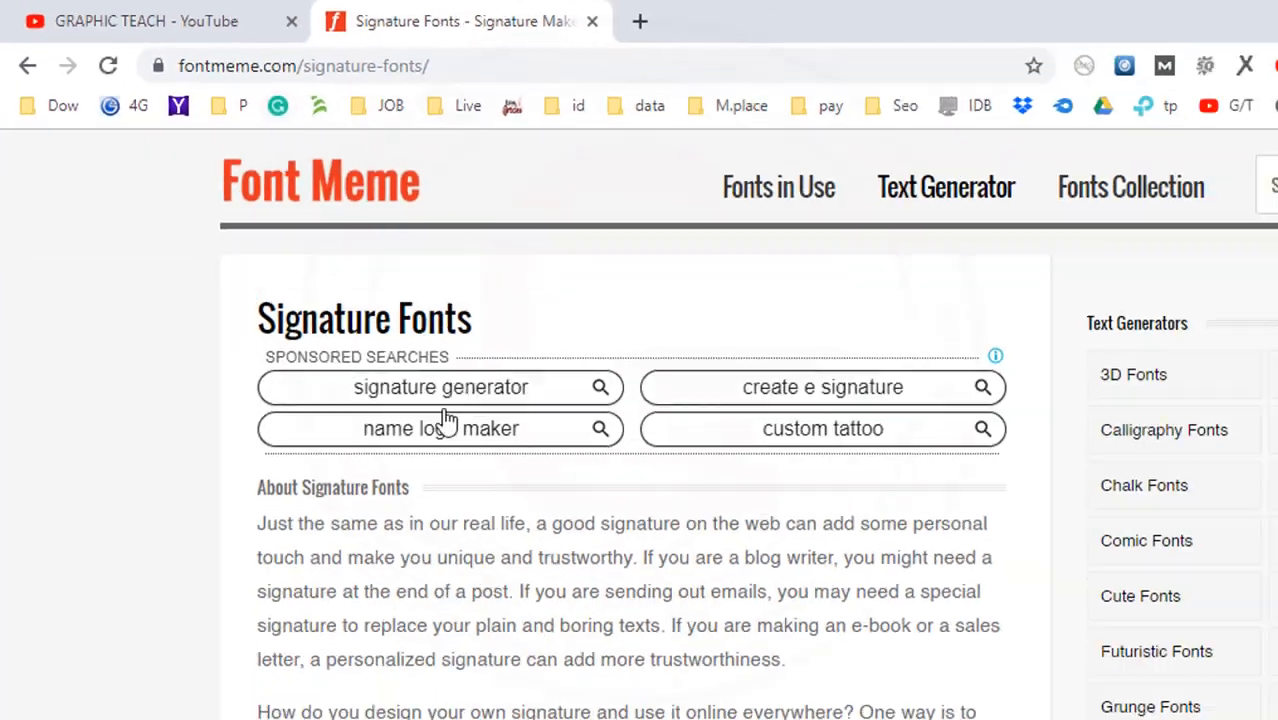
Step: Find the signature generator form on the page and check the full name entered as its text
scroll(617, 432, "down", 15)
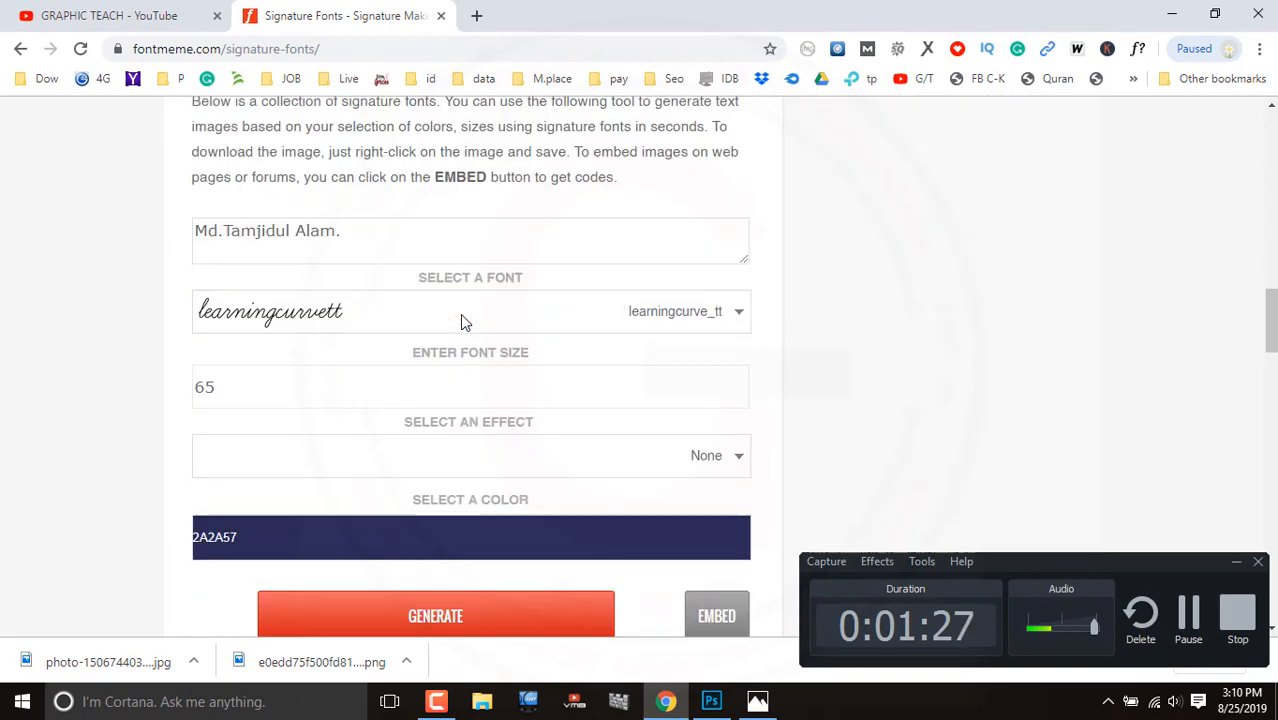
scroll(460, 314, "down", 4)
scroll(460, 314, "up", 5)
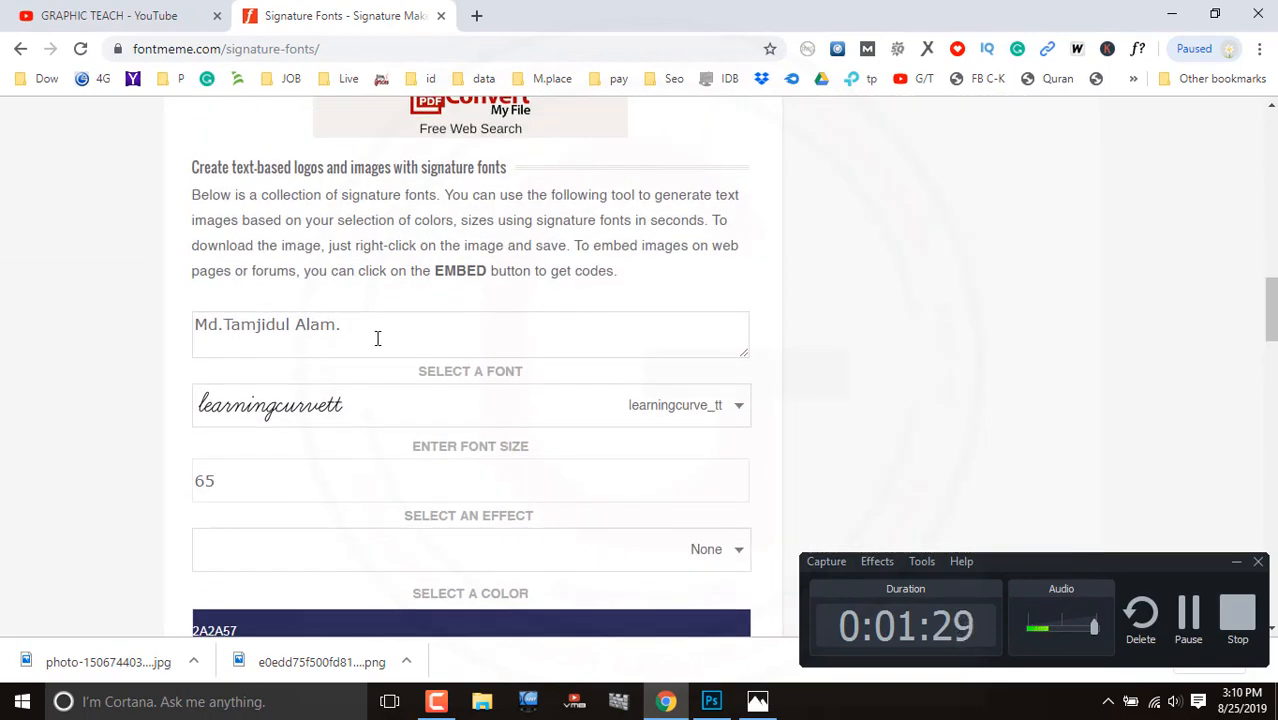
left_click_drag(377, 338, 123, 371)
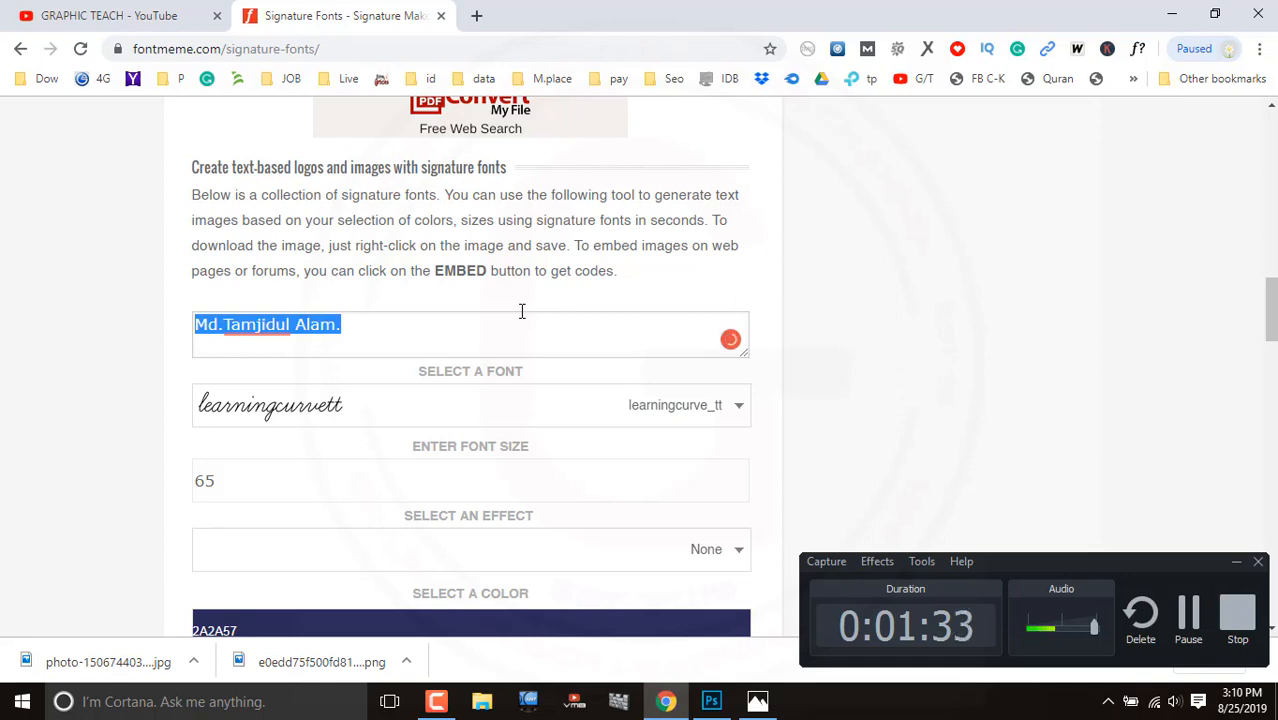
left_click(405, 339)
right_click(282, 325)
left_click(697, 421)
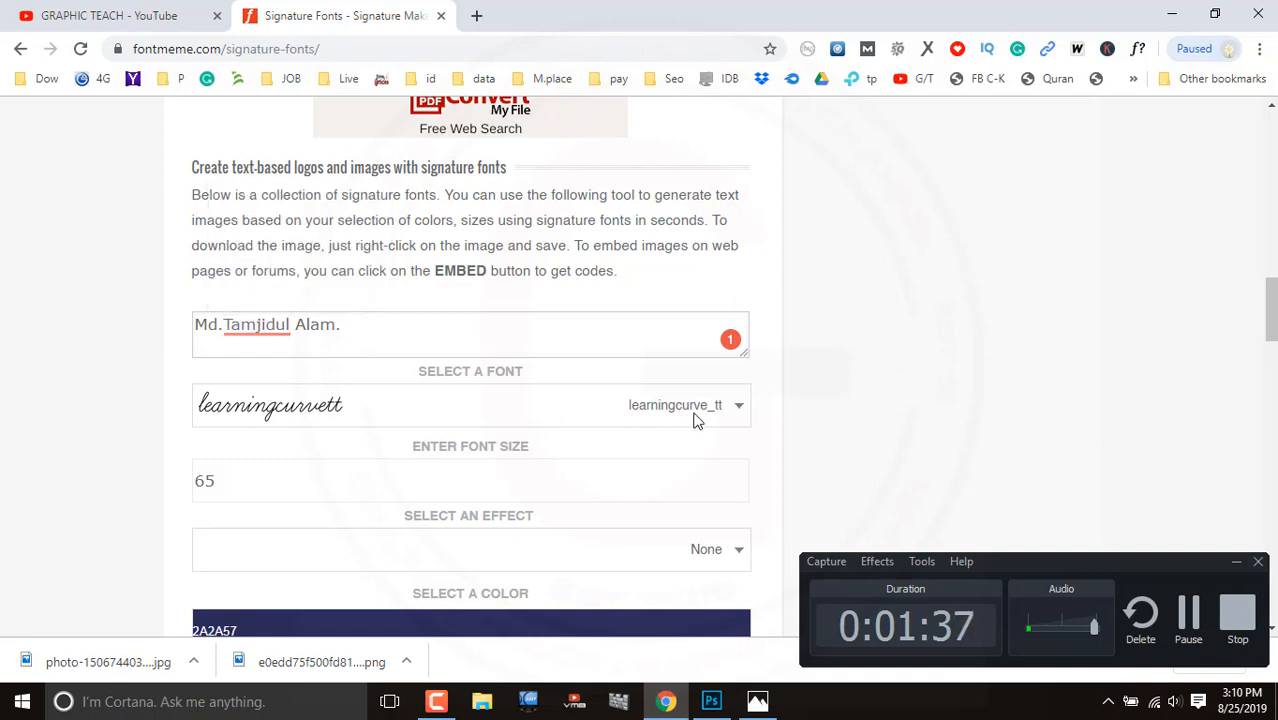
scroll(830, 410, "down", 1)
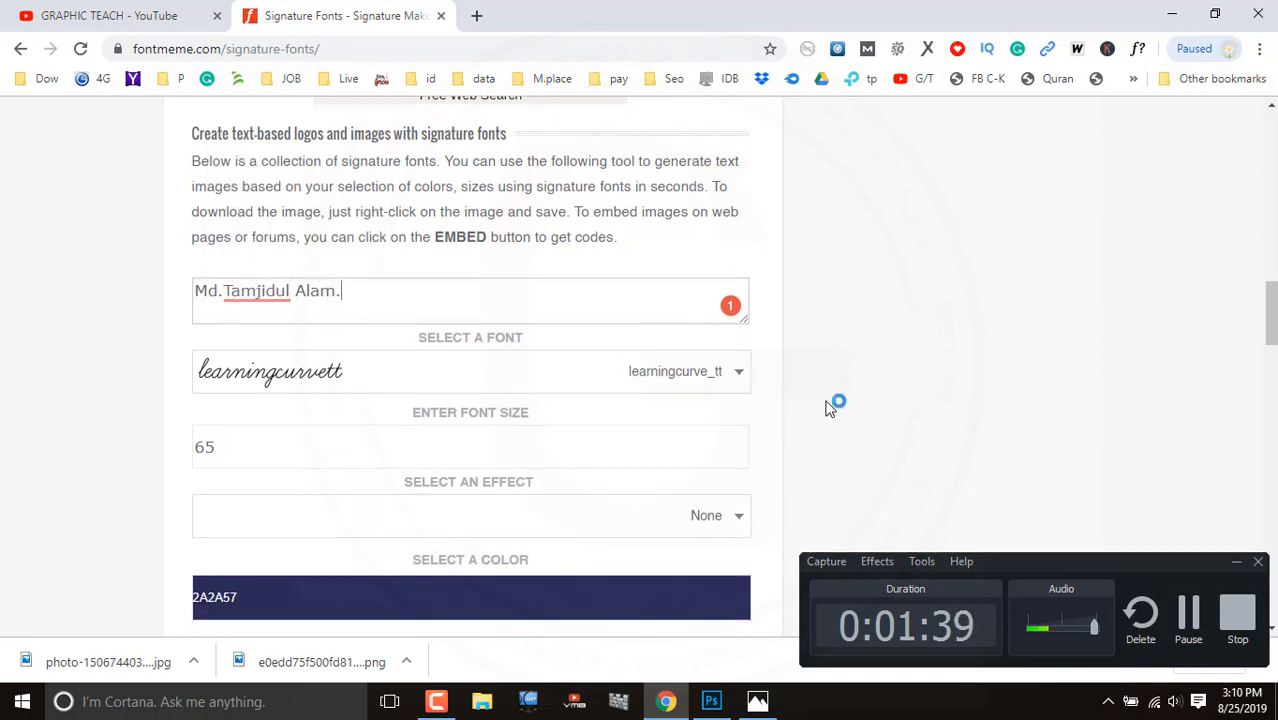
Step: Generate the name's signature image with the learningcurve_tt font and preview it
left_click(740, 313)
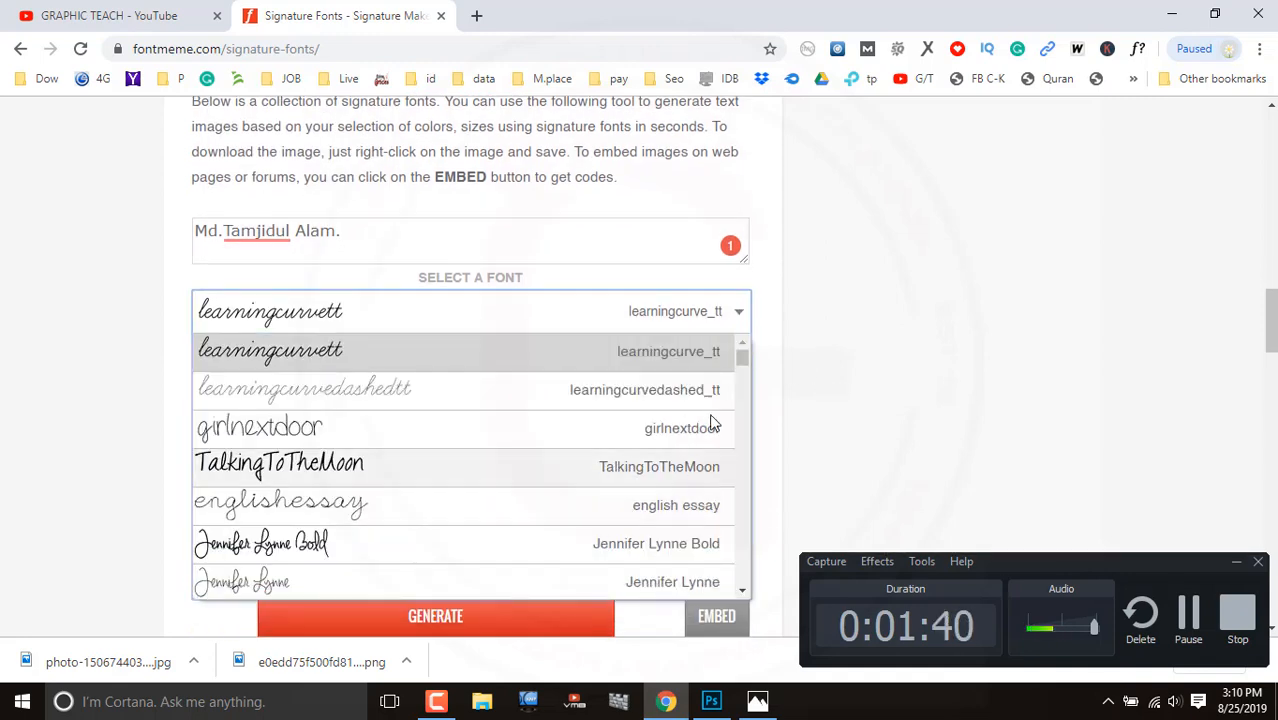
left_click(845, 342)
scroll(820, 380, "down", 2)
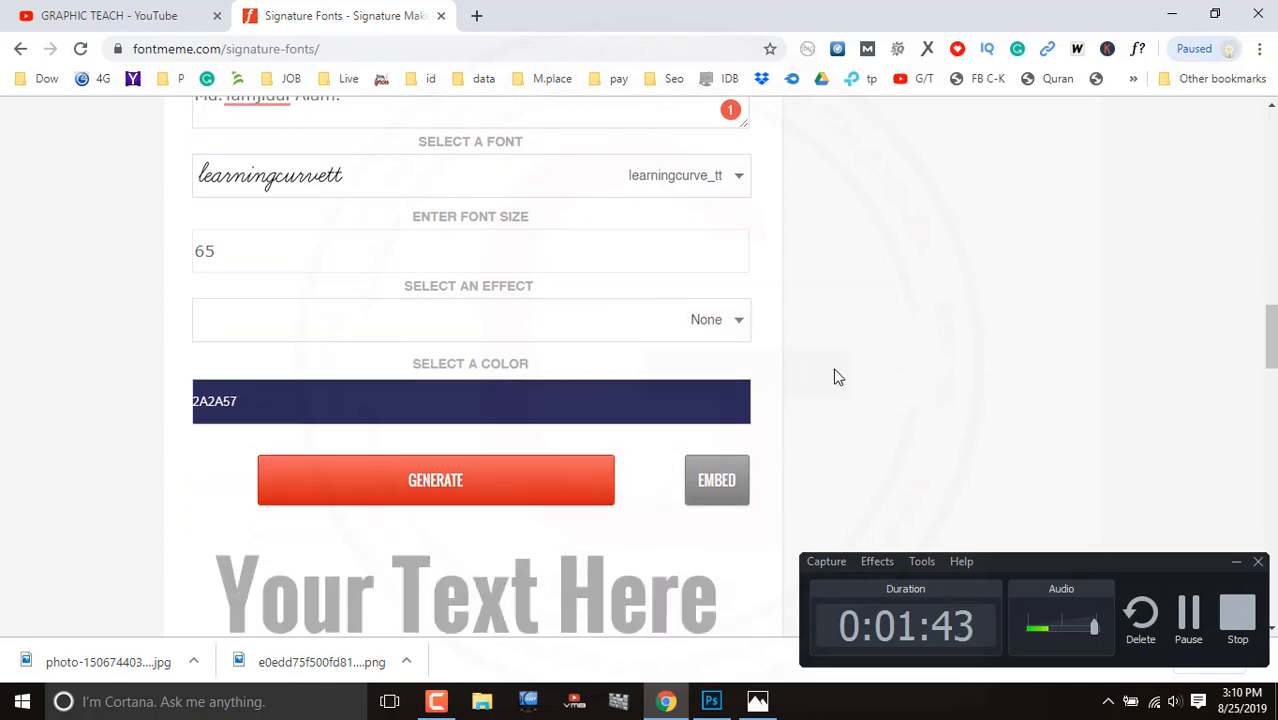
left_click(498, 433)
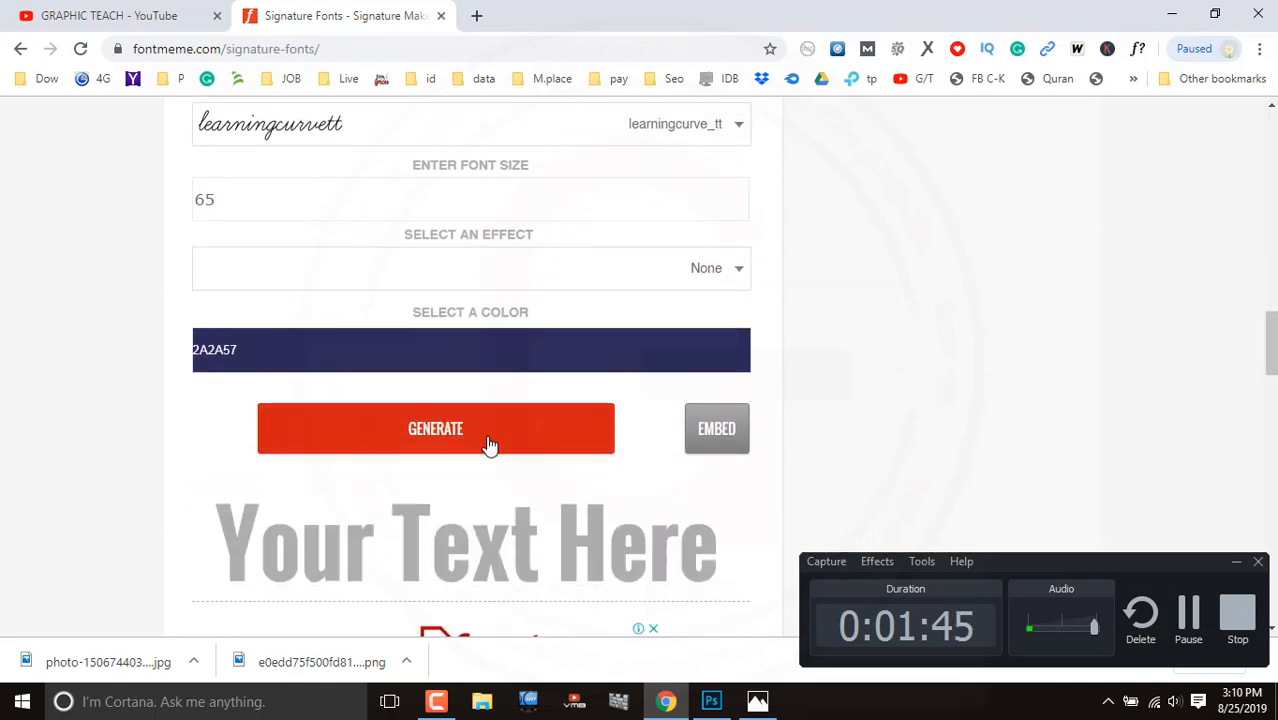
scroll(10, 410, "down", 1)
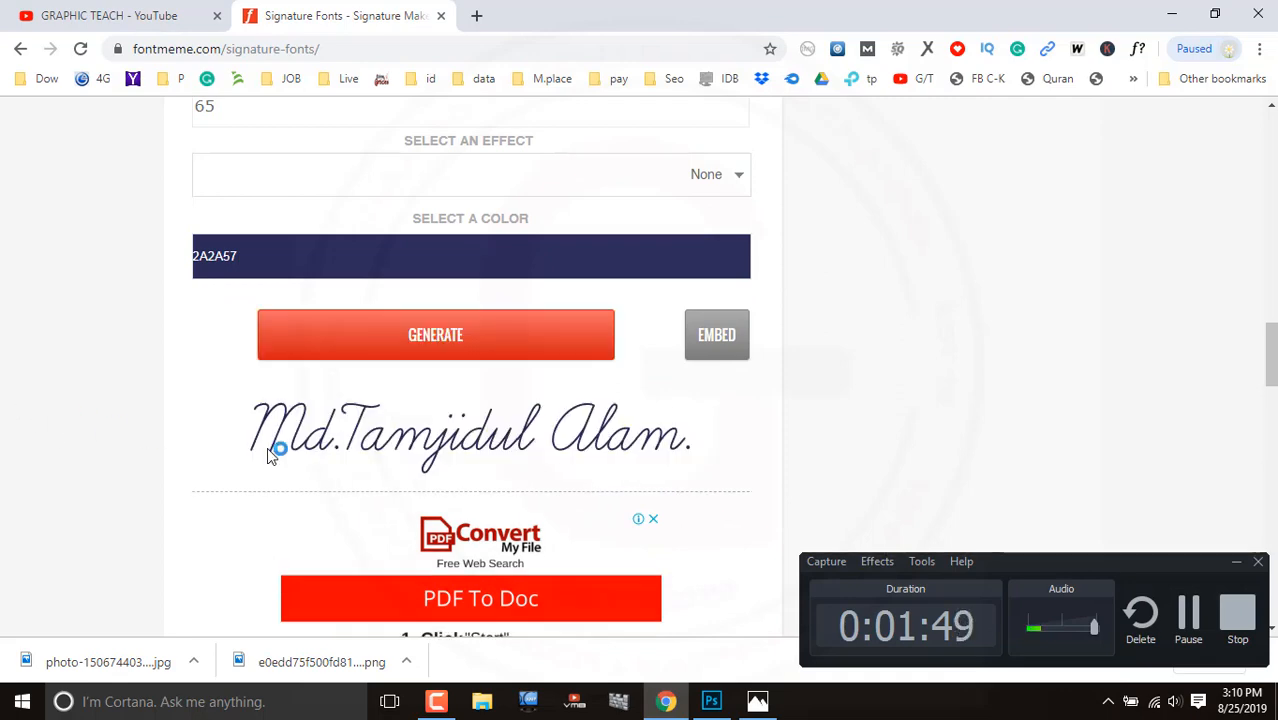
mouse_move(470, 440)
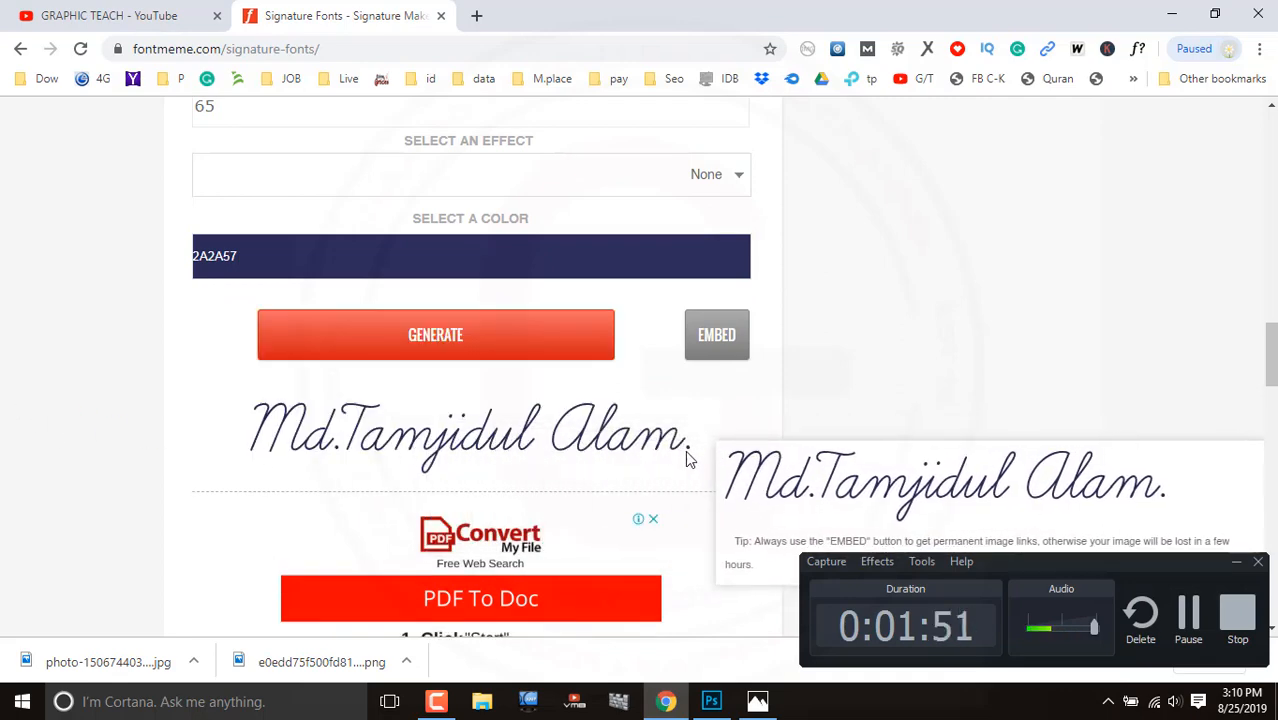
Step: Set the signature font to english essay, then generate the signature image again and preview it
scroll(152, 255, "up", 3)
scroll(152, 255, "up", 1)
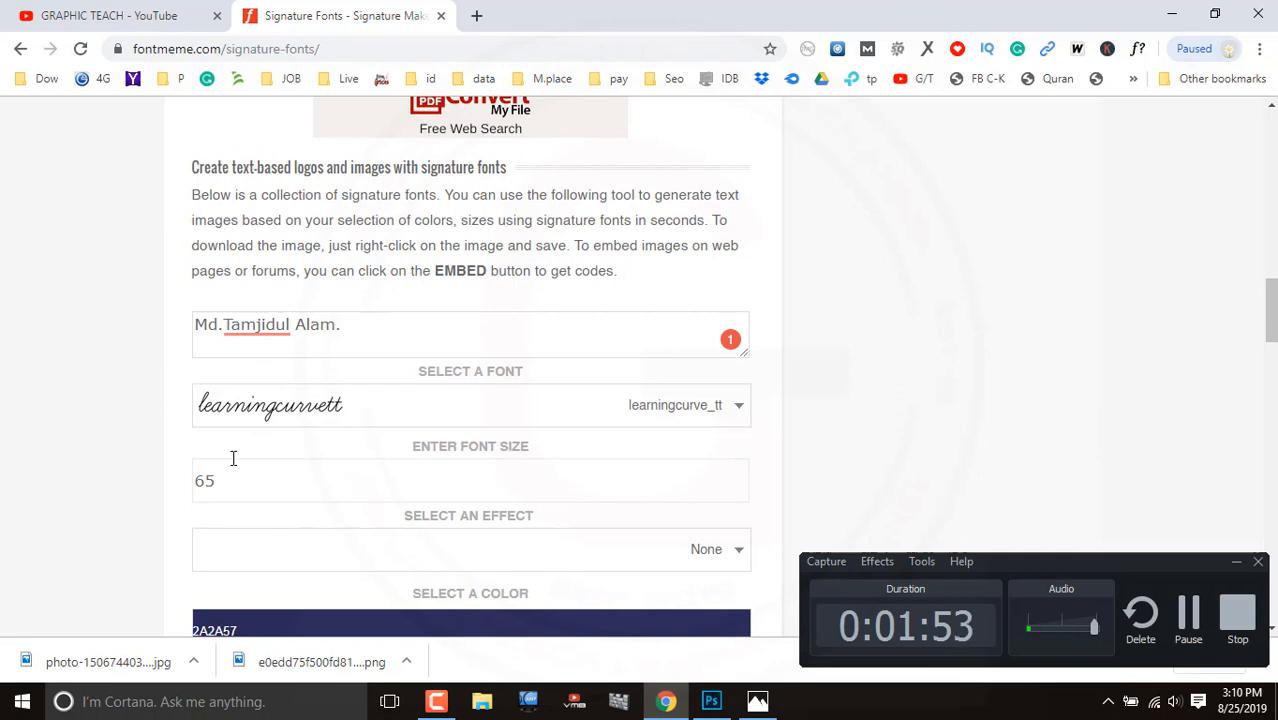
scroll(487, 475, "down", 5)
scroll(479, 362, "up", 1)
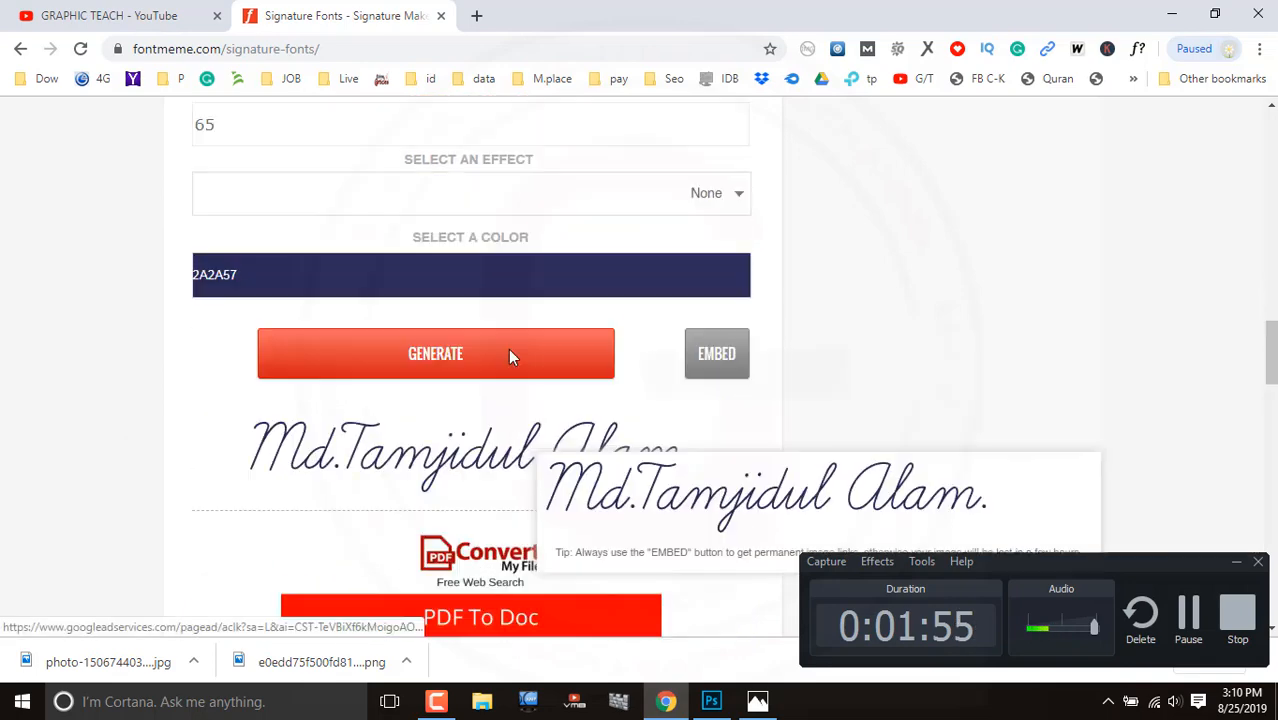
scroll(508, 355, "up", 3)
left_click(719, 318)
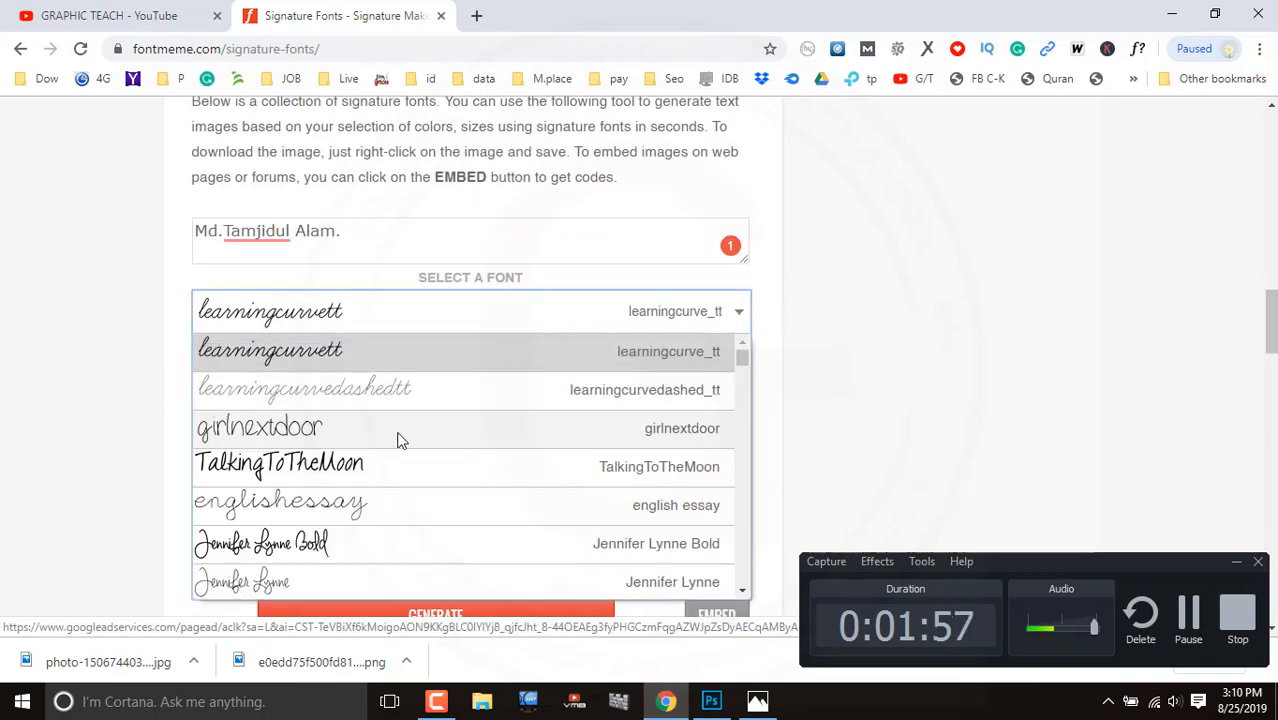
scroll(389, 435, "down", 1)
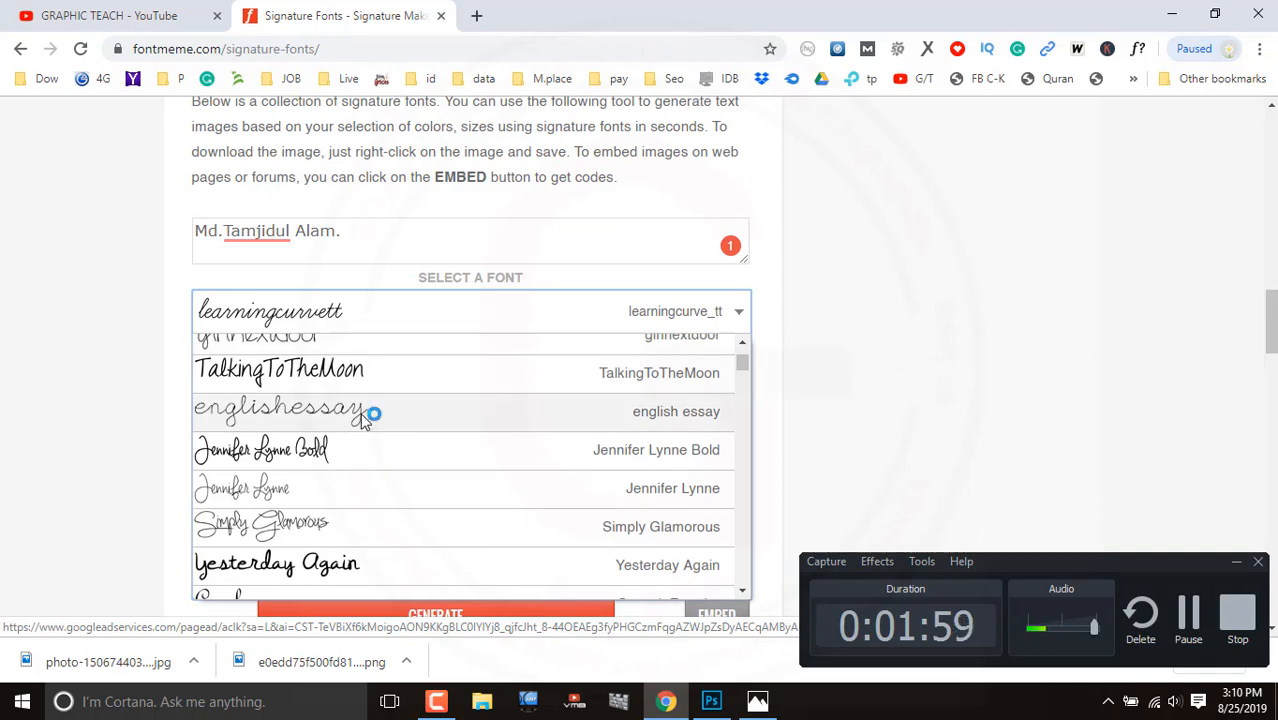
left_click(365, 415)
scroll(200, 400, "down", 2)
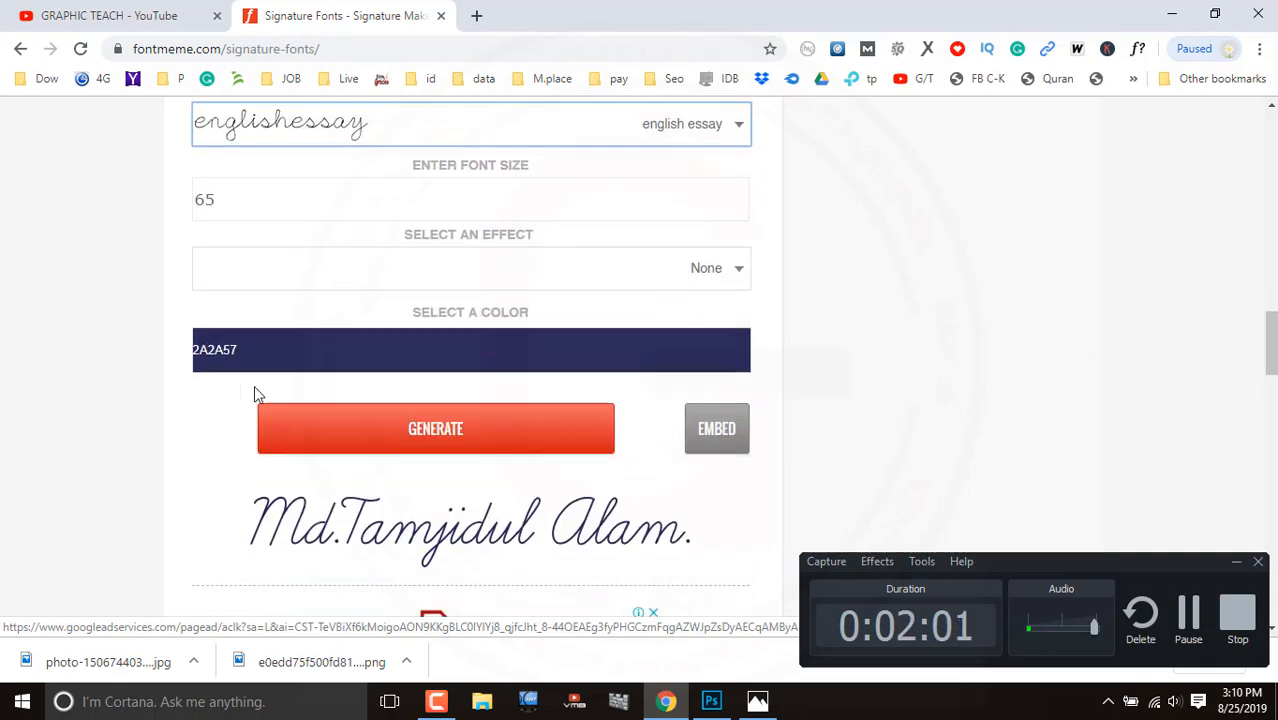
left_click(451, 445)
scroll(17, 360, "down", 2)
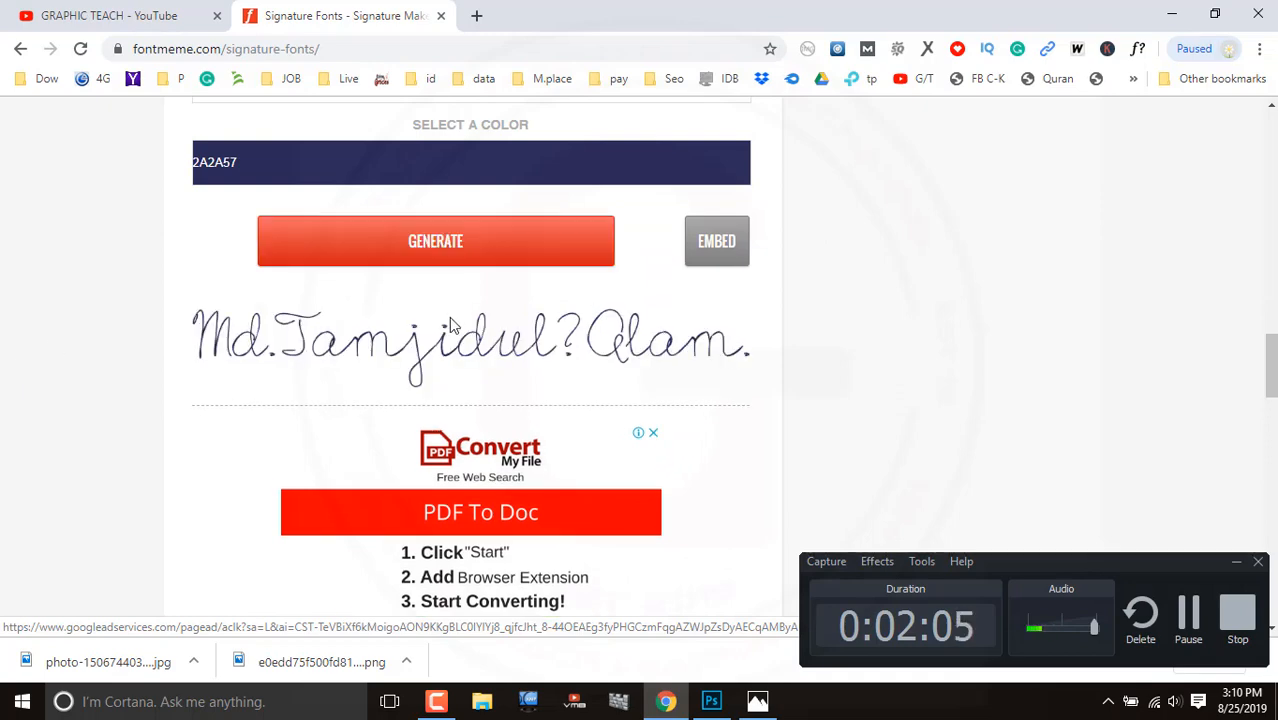
mouse_move(415, 375)
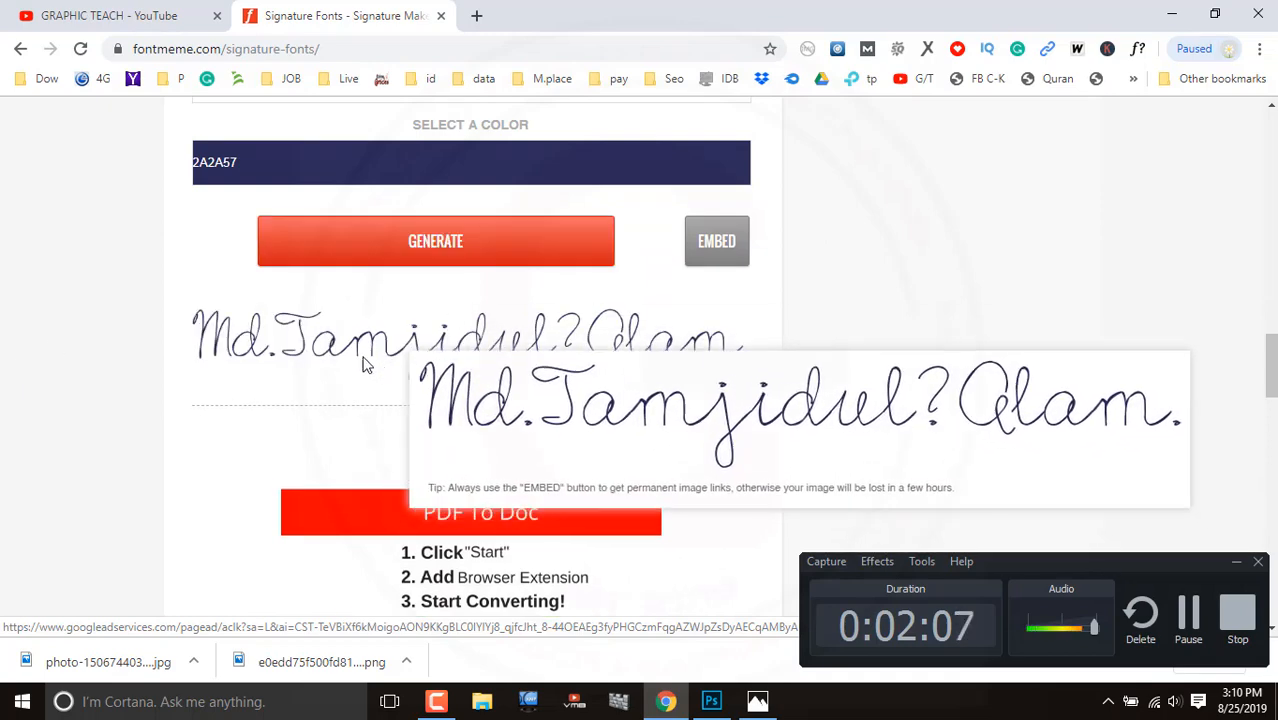
Step: Set the signature font to Jennifer Lynne Bold and generate the signature image again
scroll(338, 343, "up", 4)
left_click(647, 316)
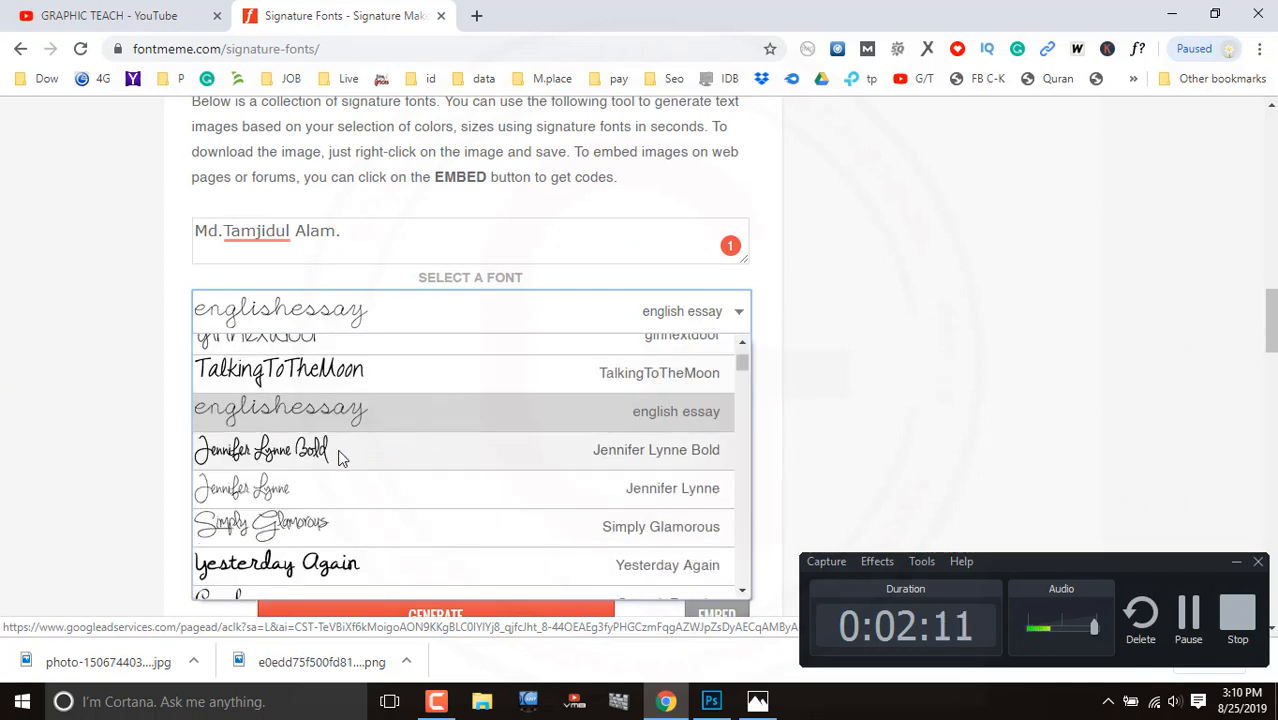
left_click(338, 456)
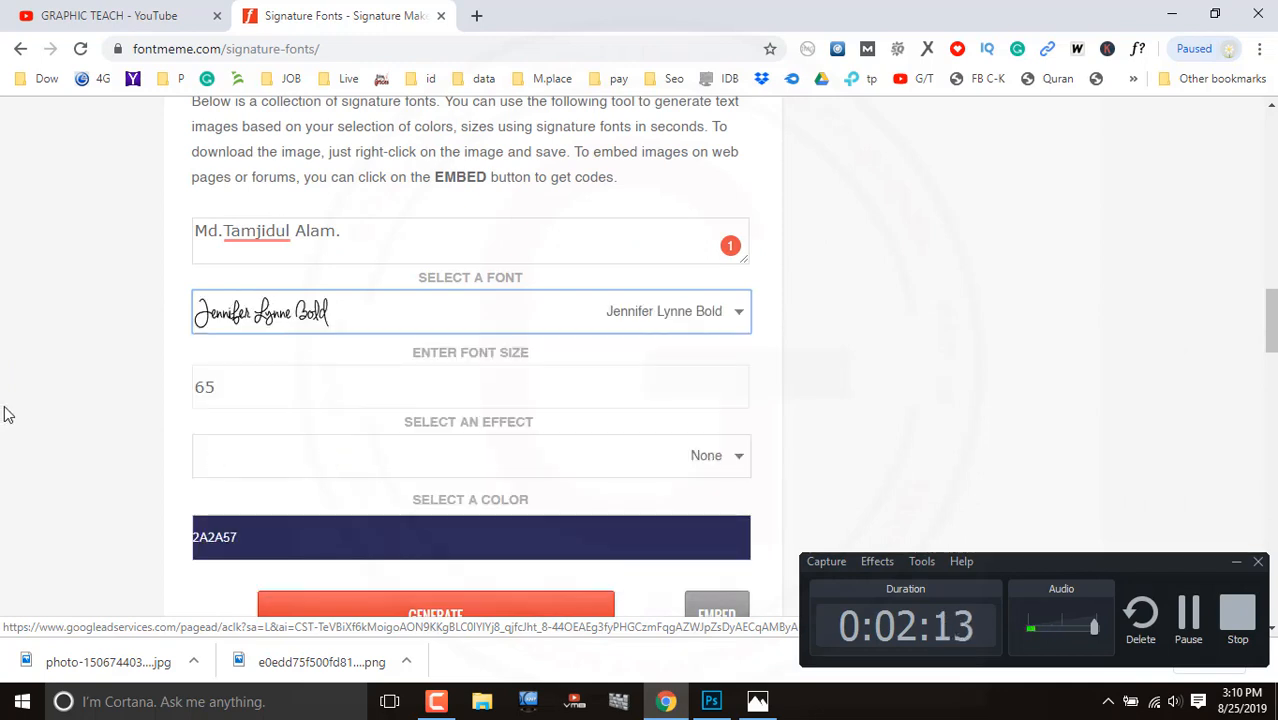
scroll(397, 337, "down", 3)
left_click(429, 346)
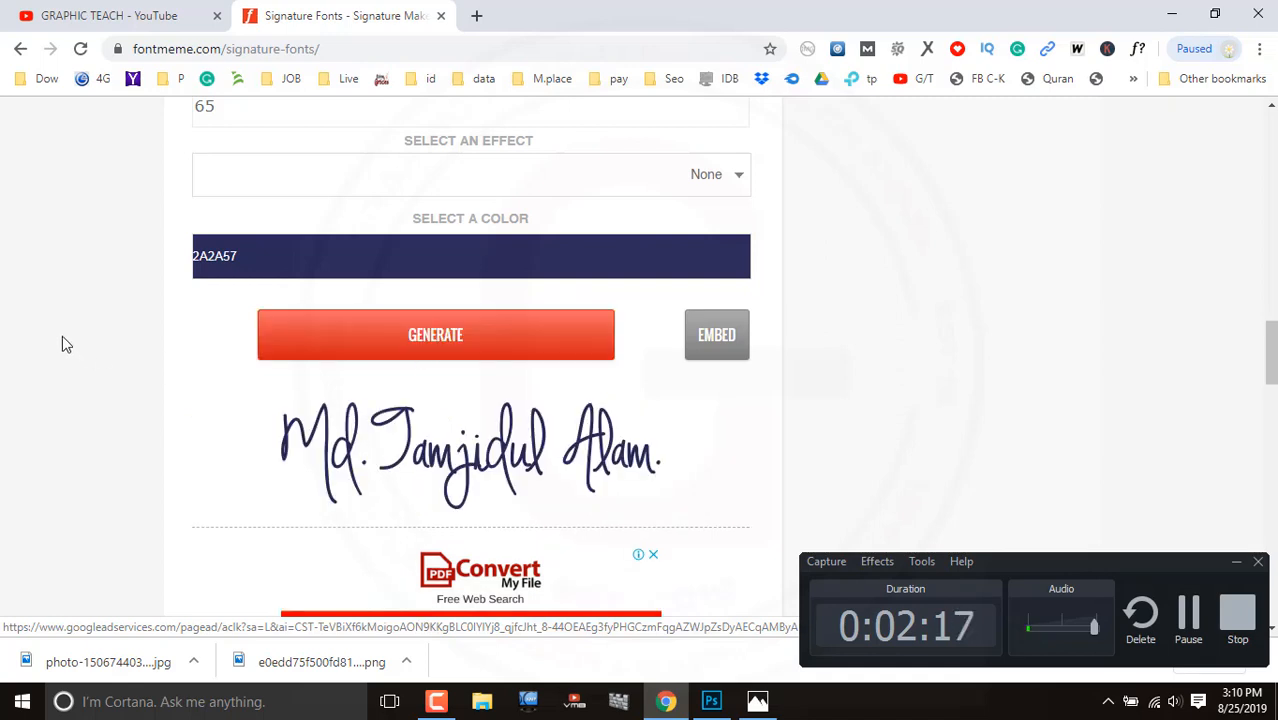
left_click_drag(370, 415, 704, 487)
Step: Browse further through the available signature fonts and choose JennaSue
scroll(684, 478, "up", 4)
left_click(739, 406)
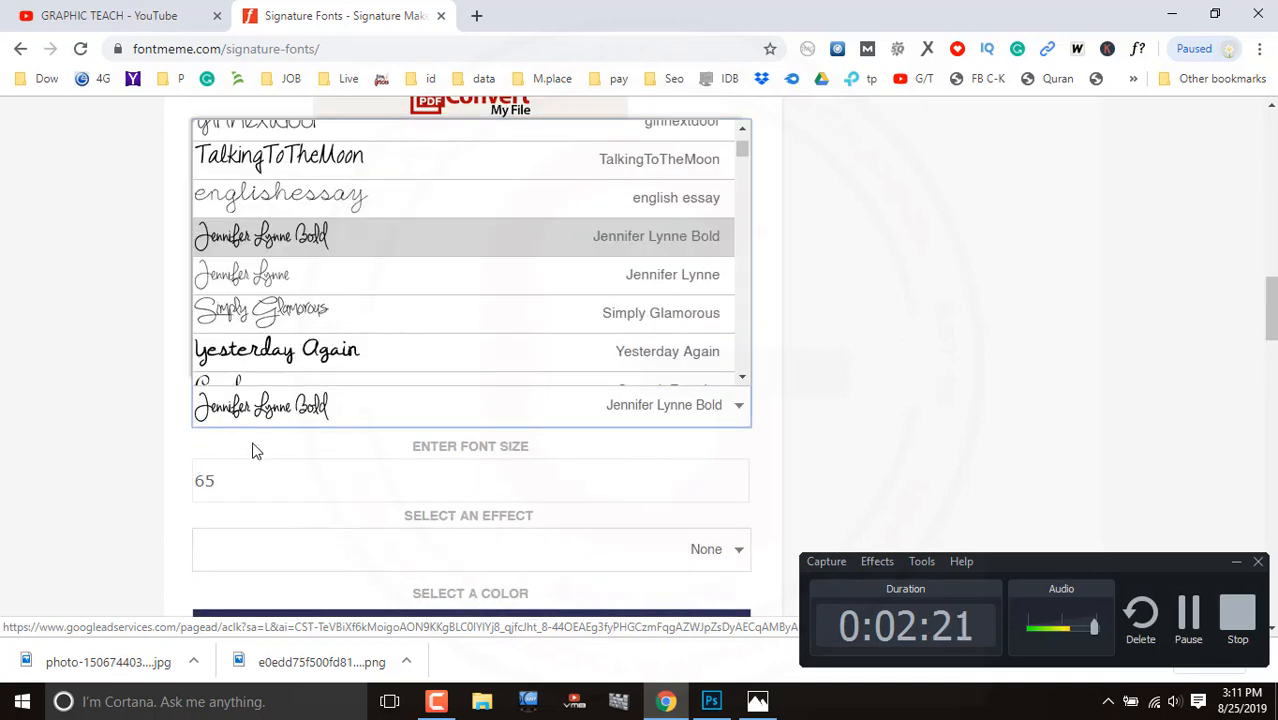
scroll(420, 360, "down", 4)
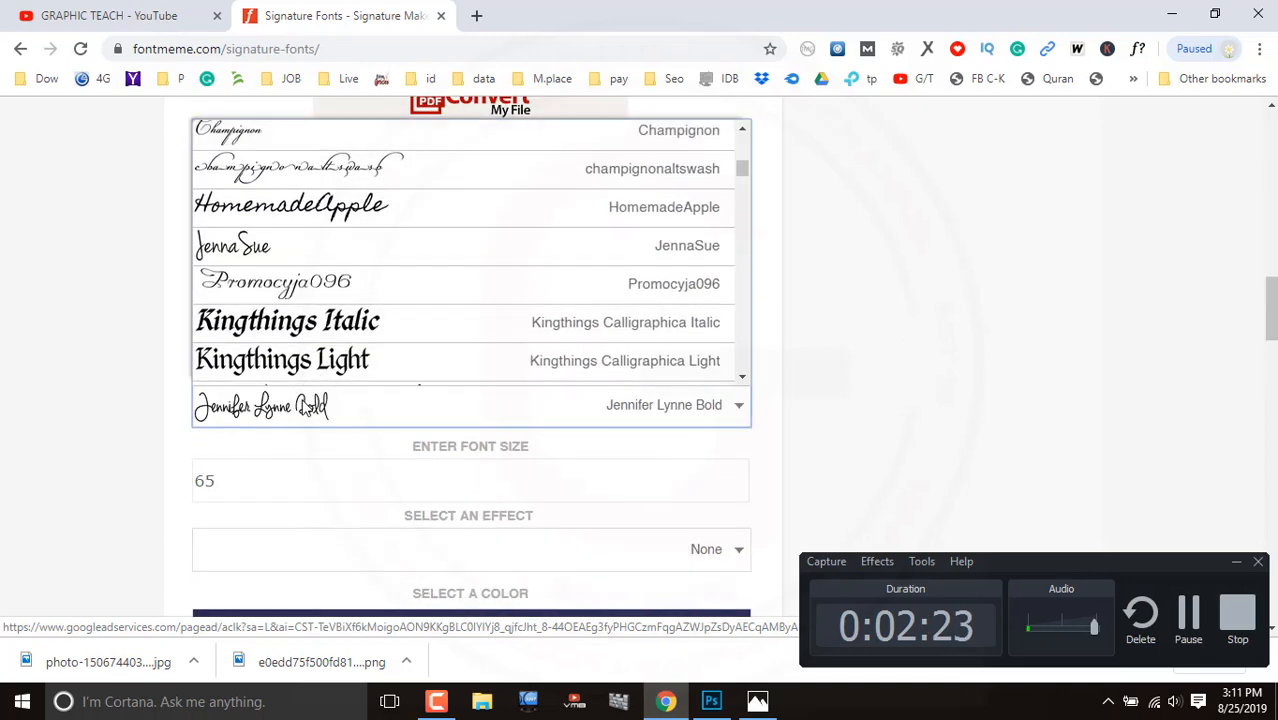
scroll(365, 314, "down", 2)
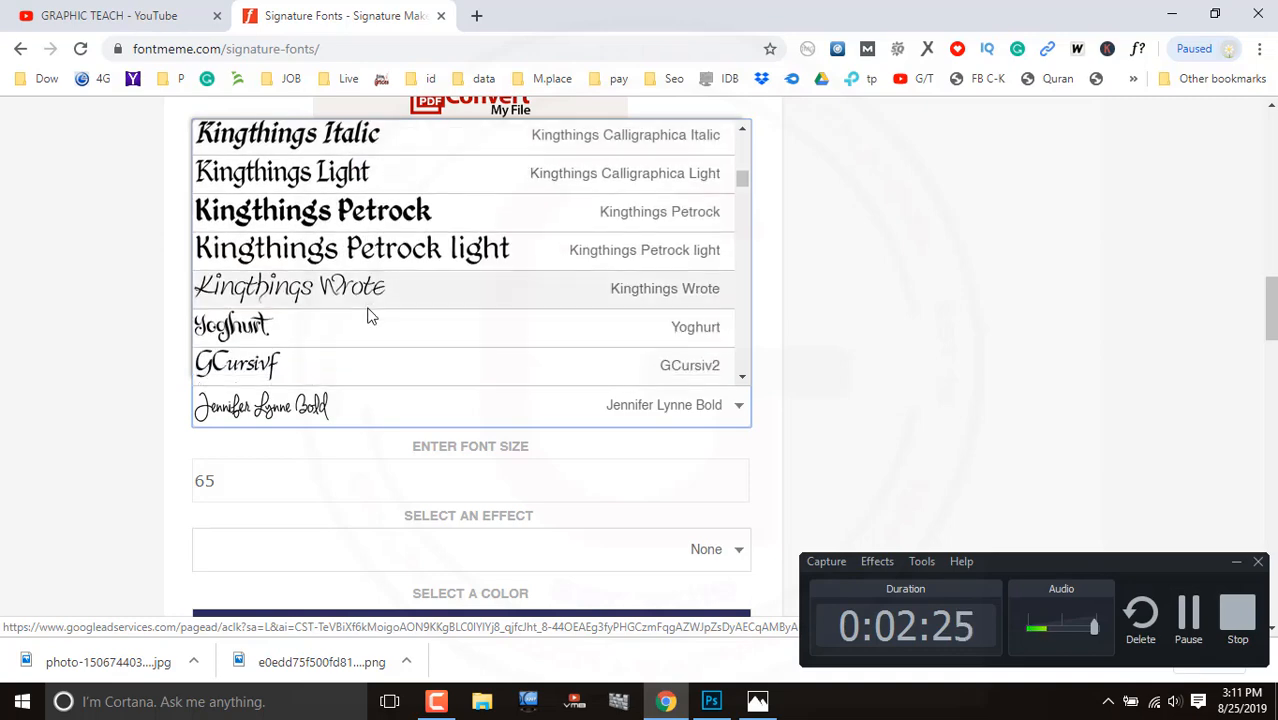
scroll(342, 294, "up", 2)
left_click(280, 252)
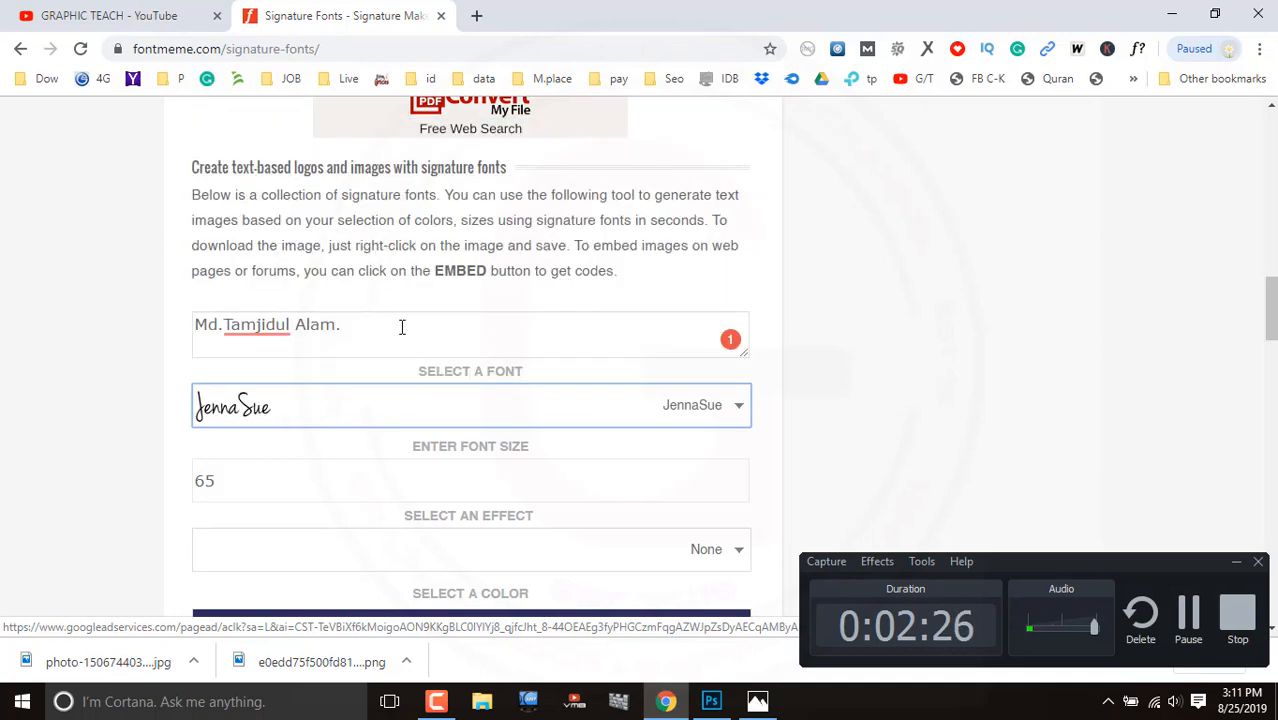
Step: Set the signature font to HomemadeApple, then generate the signature image and preview it
left_click(678, 410)
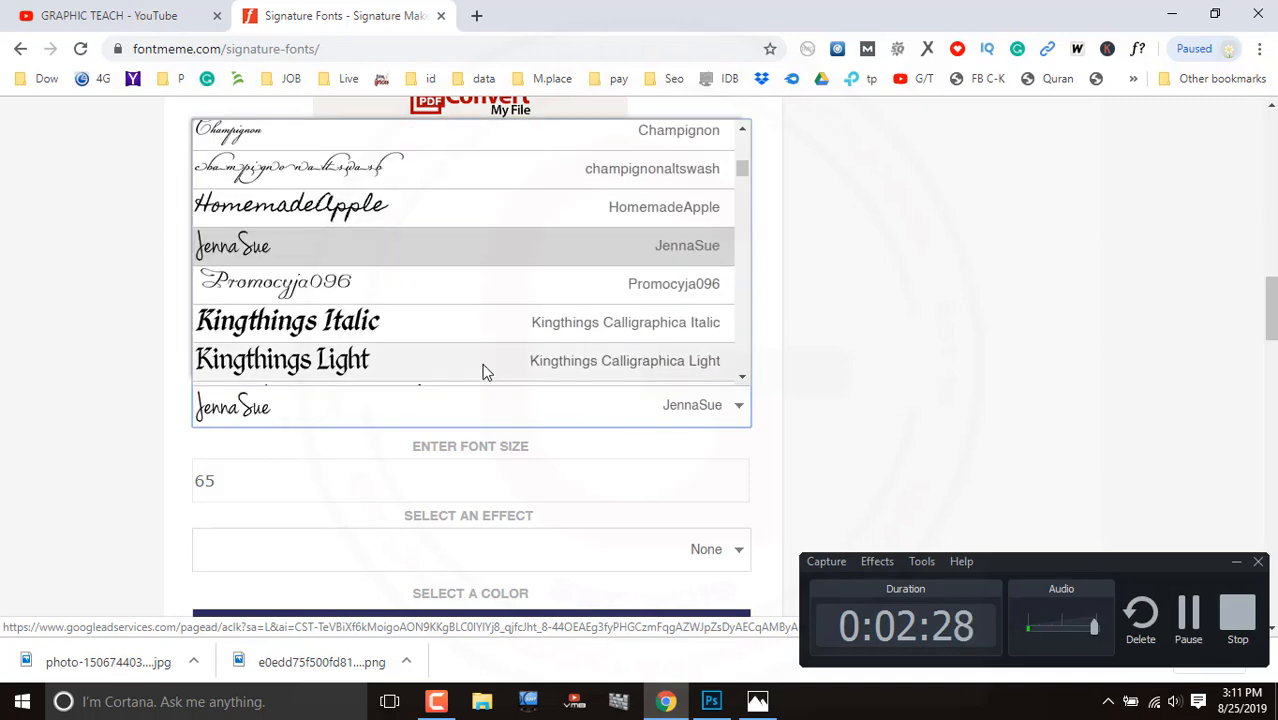
left_click(352, 208)
scroll(526, 576, "down", 2)
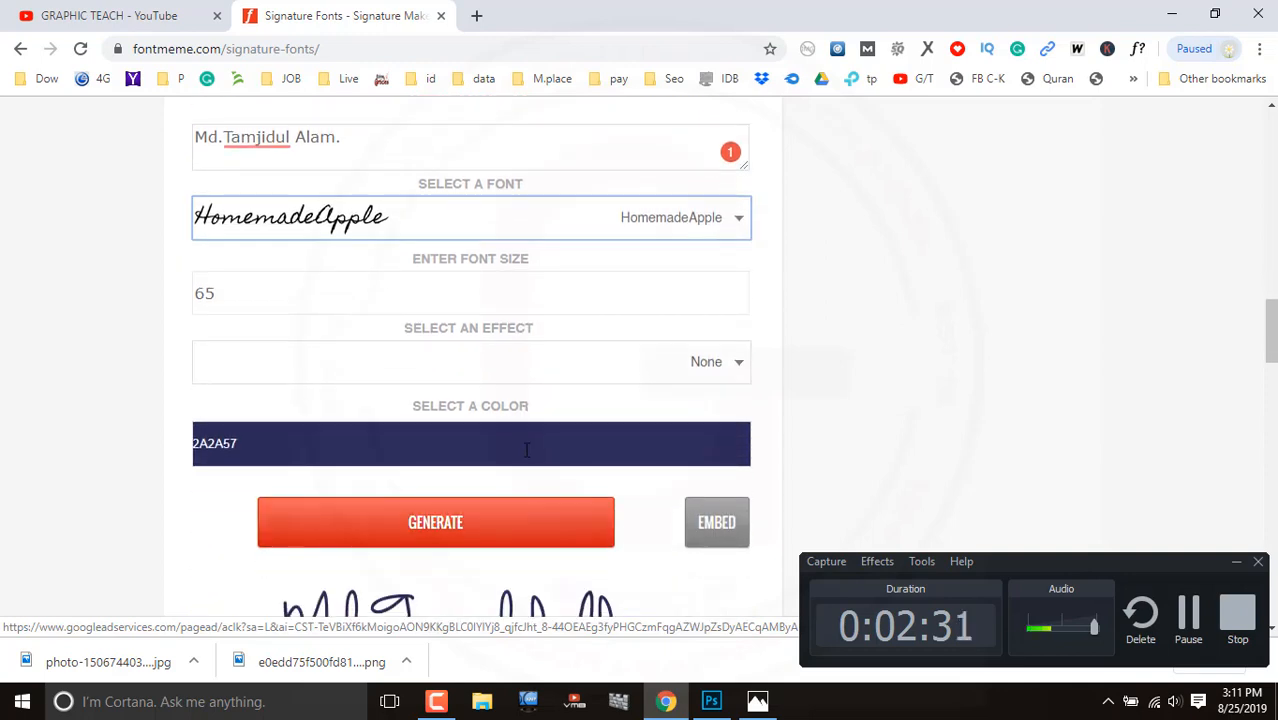
left_click(510, 520)
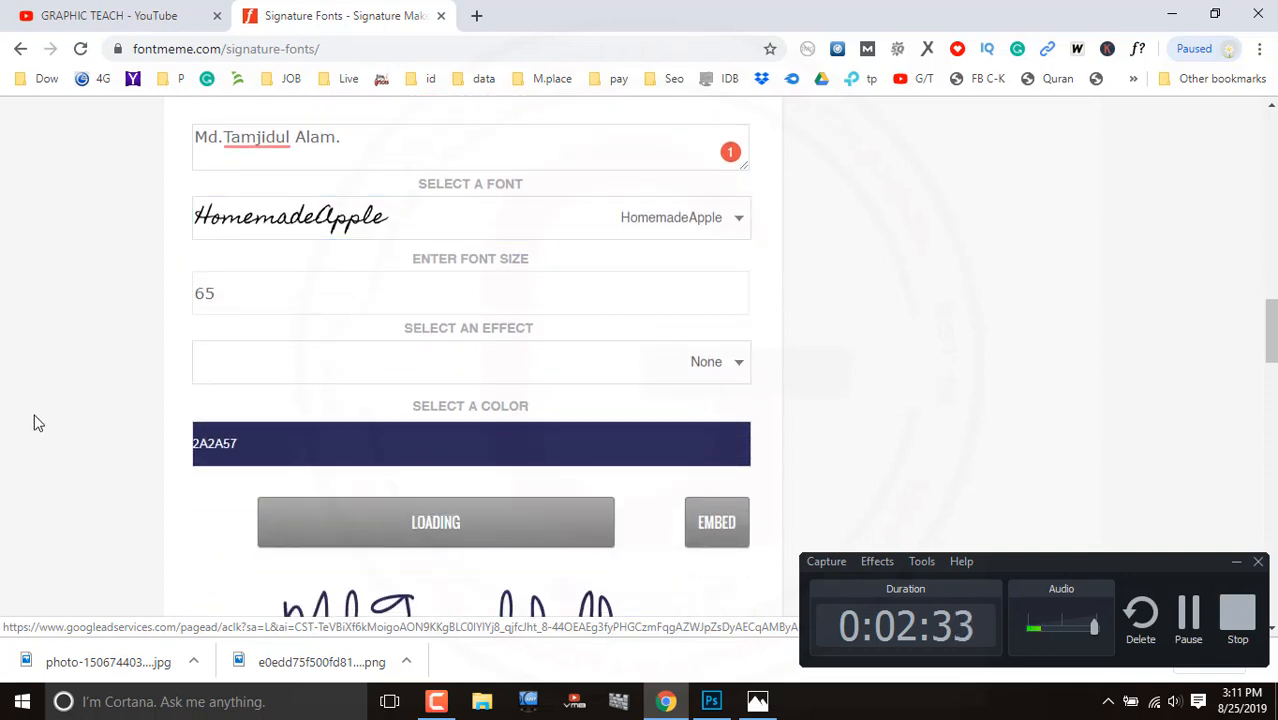
scroll(33, 423, "down", 1)
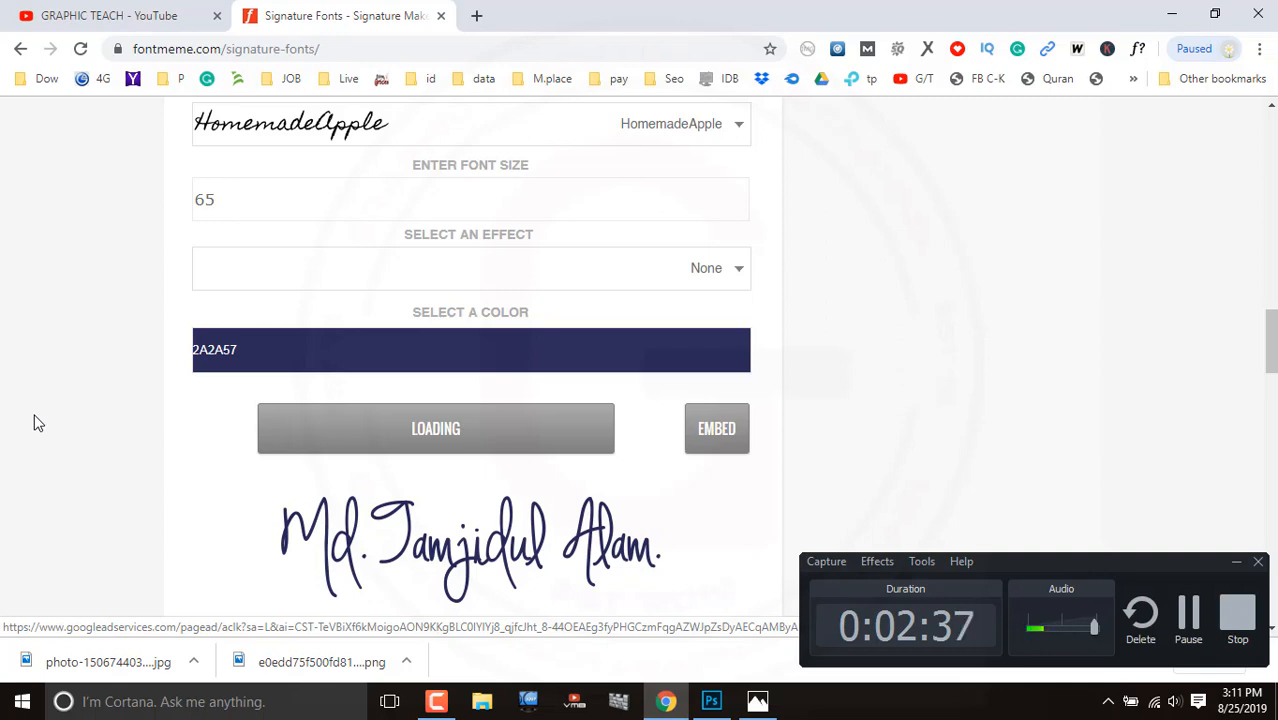
scroll(33, 423, "down", 1)
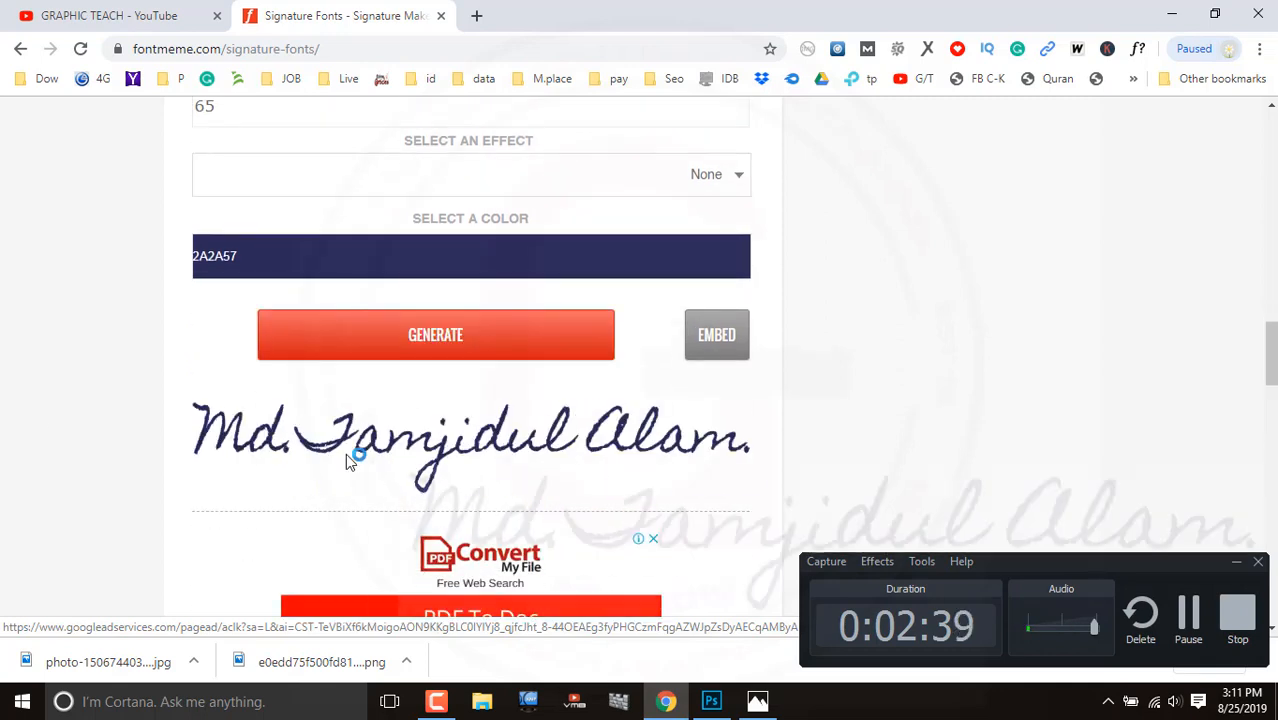
mouse_move(278, 447)
Step: Browse further through the signature fonts and choose angelina
scroll(422, 417, "up", 4)
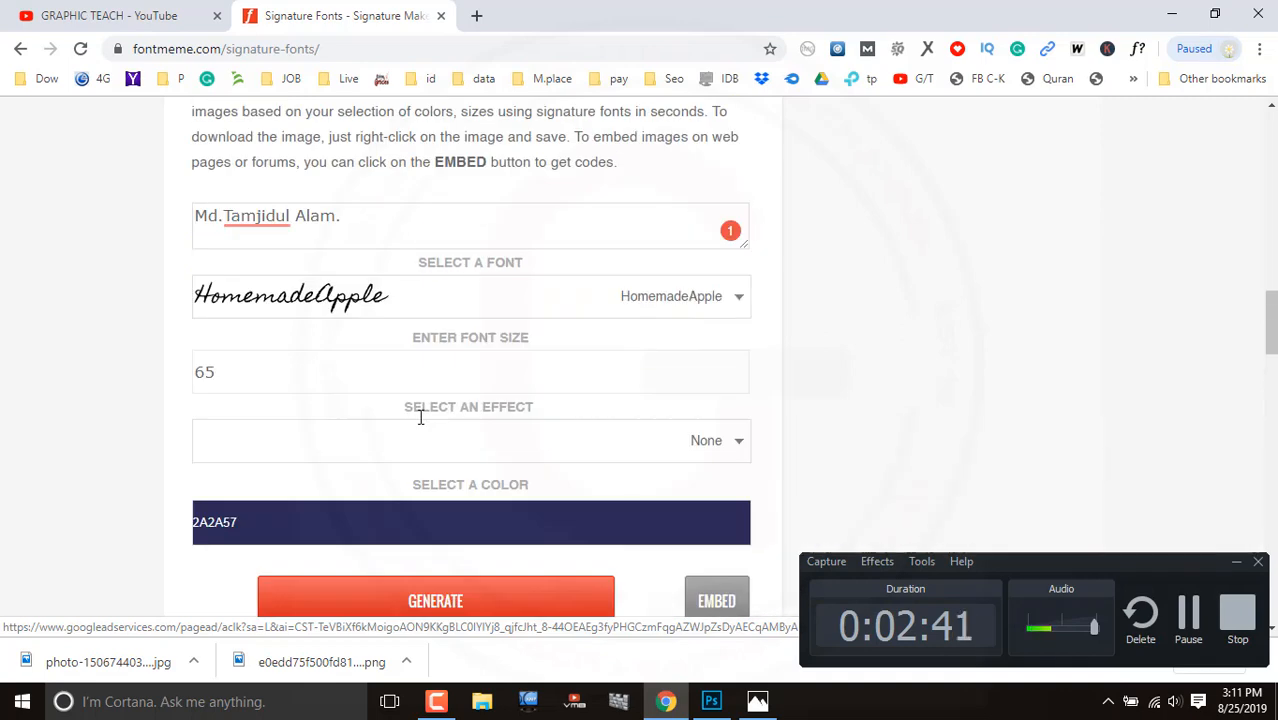
left_click(528, 420)
scroll(382, 360, "down", 3)
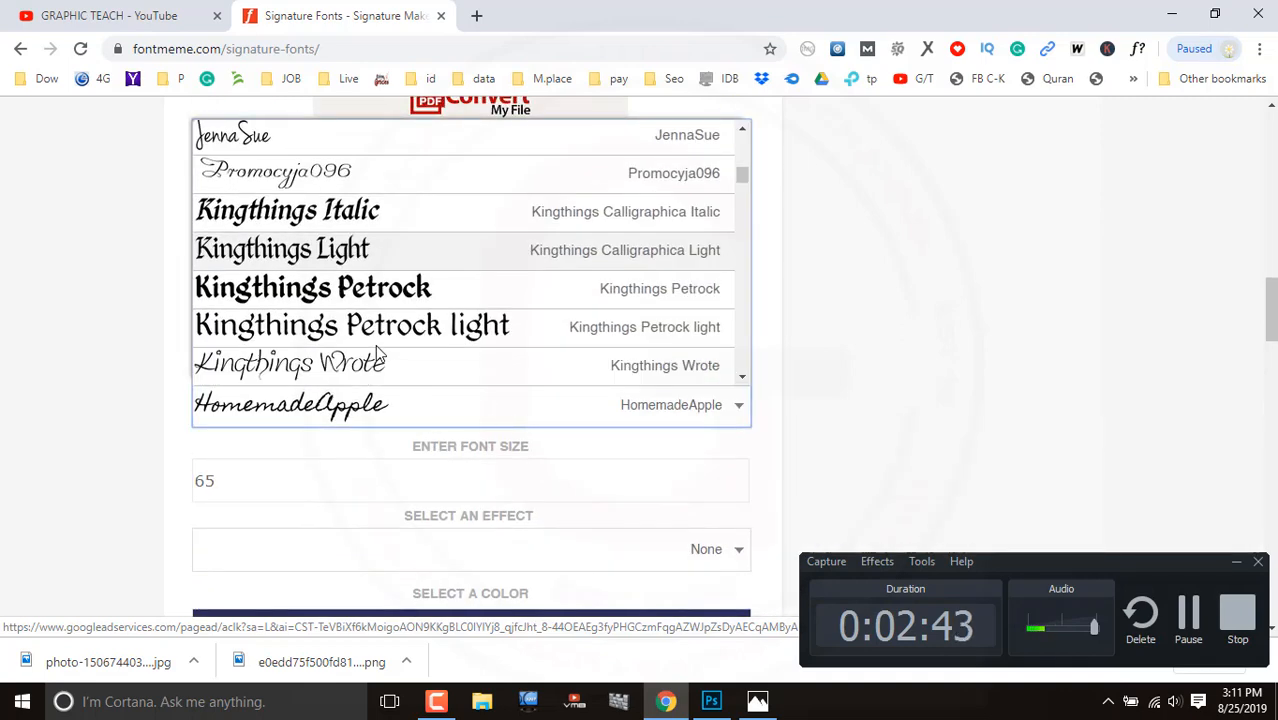
scroll(375, 344, "down", 3)
scroll(375, 344, "down", 3)
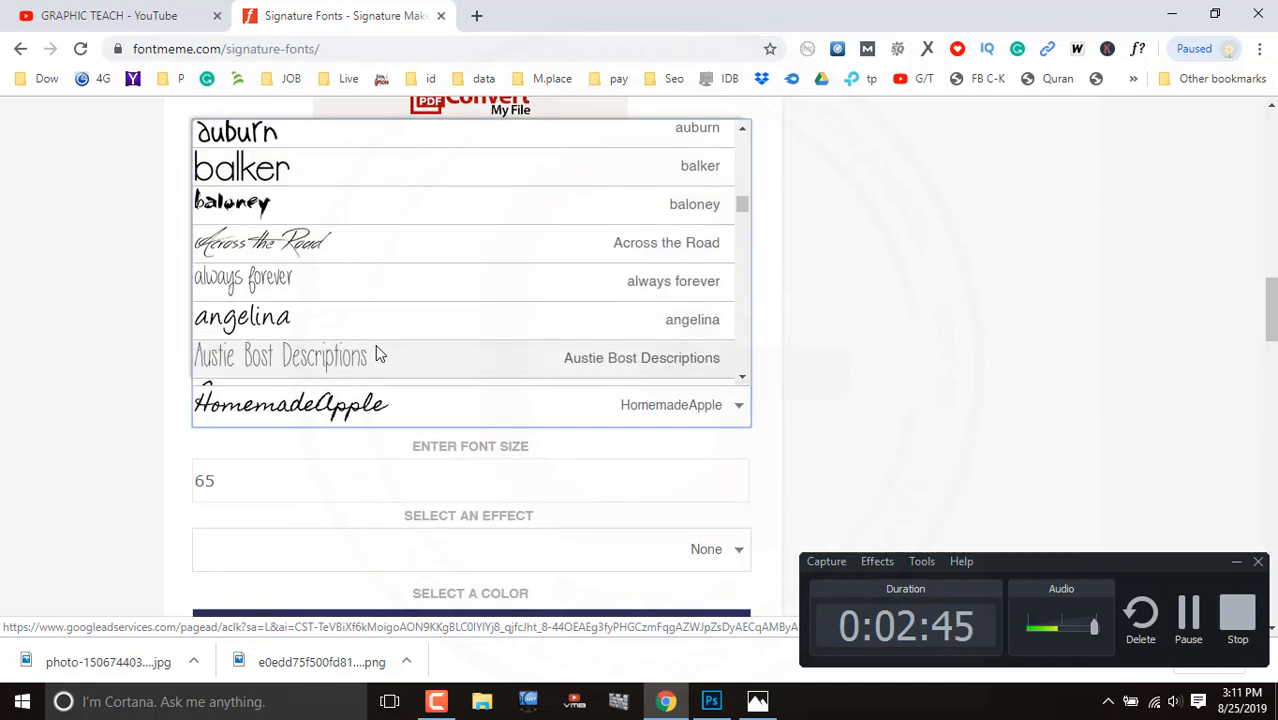
scroll(337, 334, "down", 2)
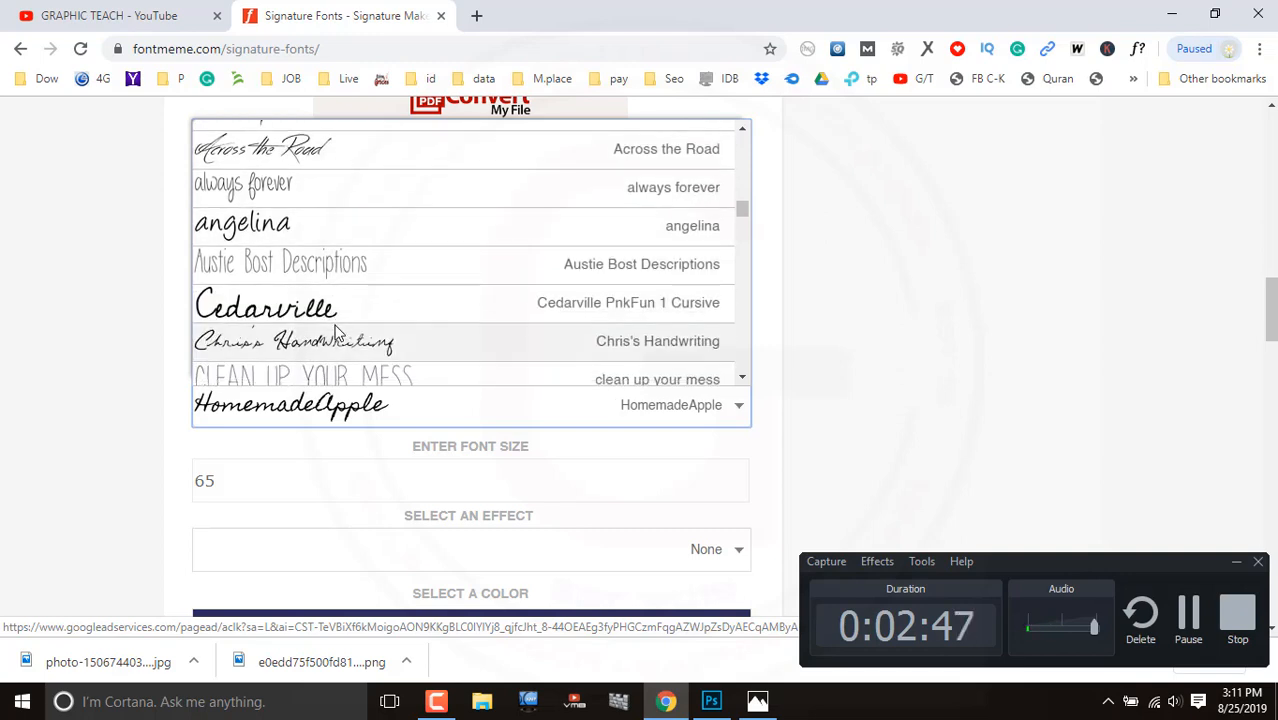
scroll(349, 329, "down", 2)
scroll(402, 302, "up", 2)
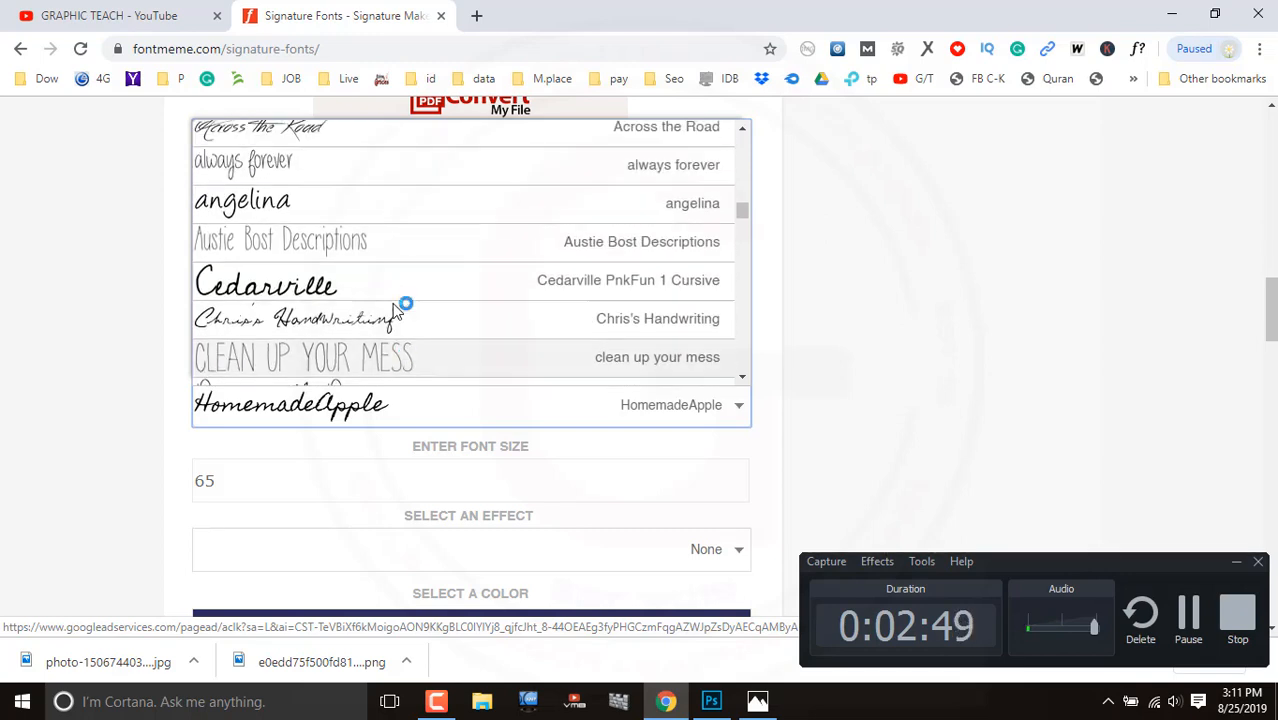
left_click(265, 228)
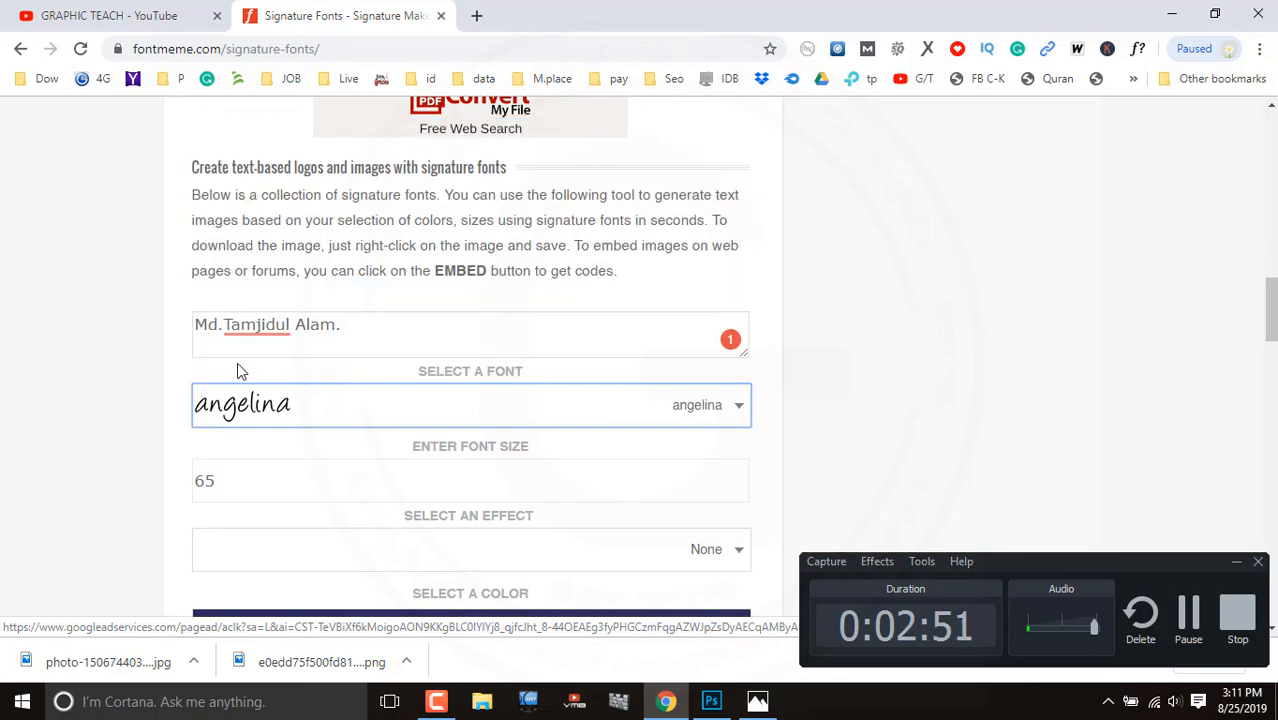
Step: Generate the signature image again in the angelina font and preview it
scroll(157, 379, "down", 4)
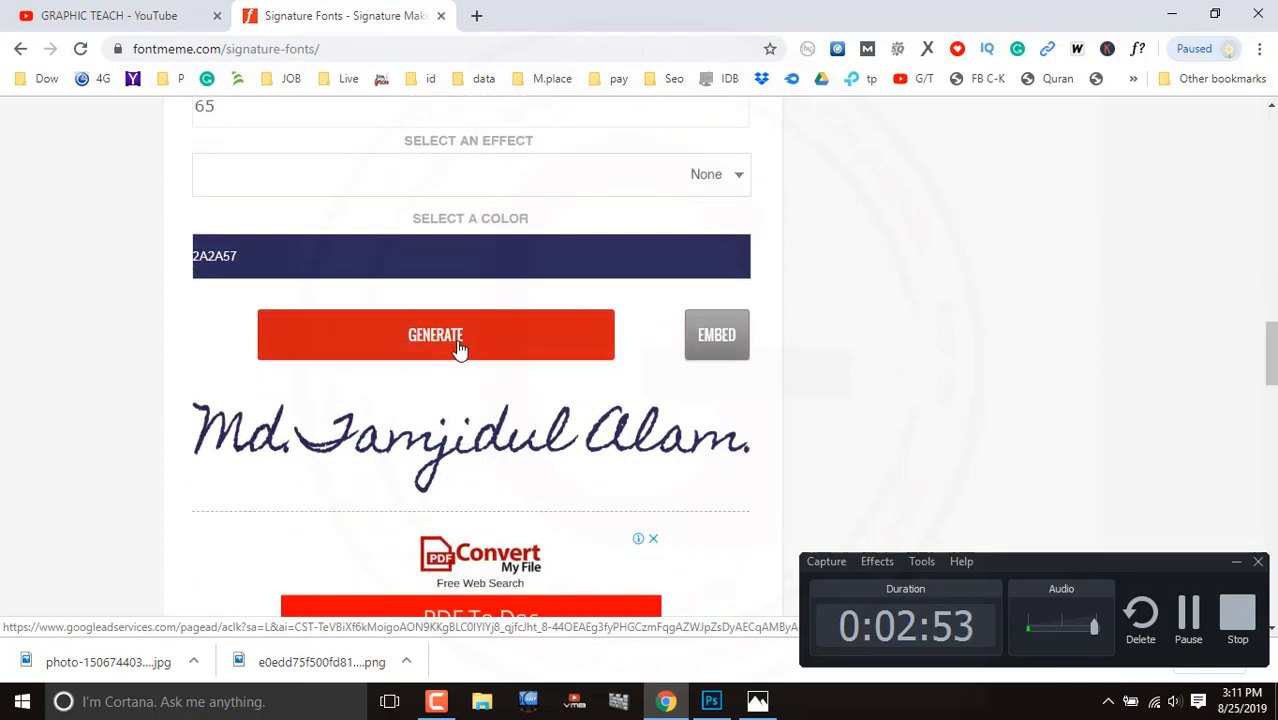
left_click(459, 347)
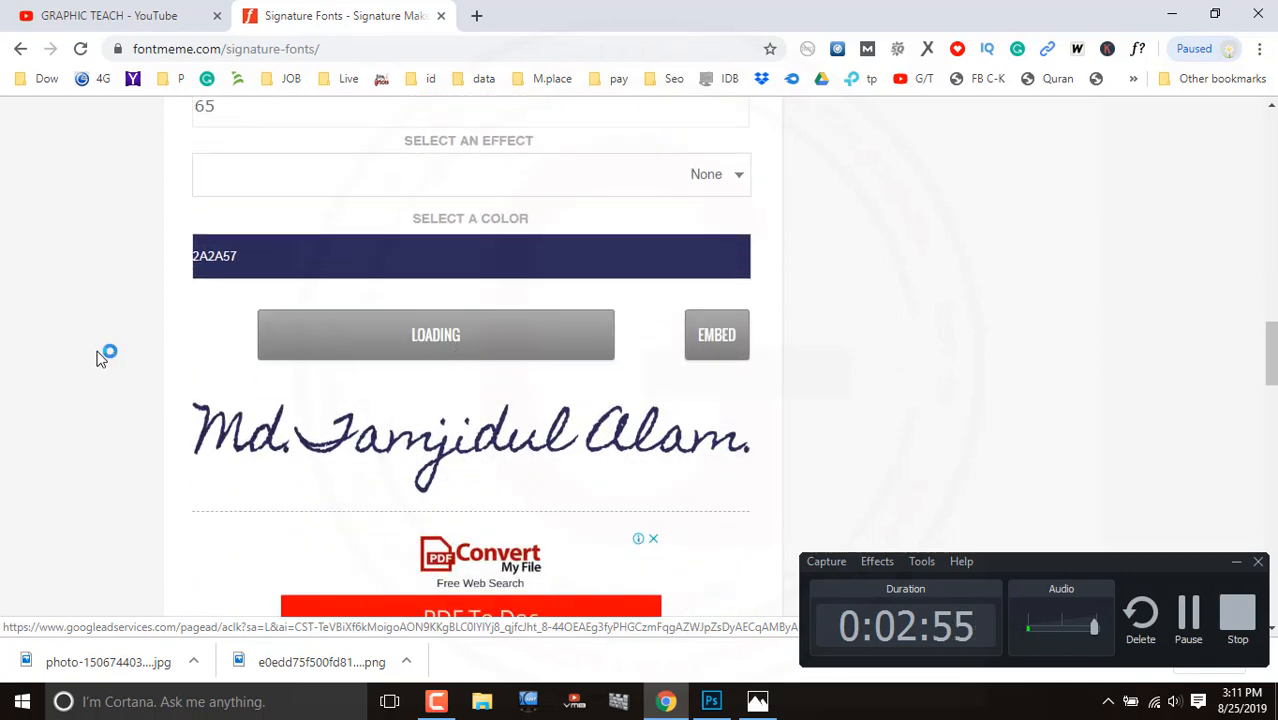
scroll(101, 359, "down", 2)
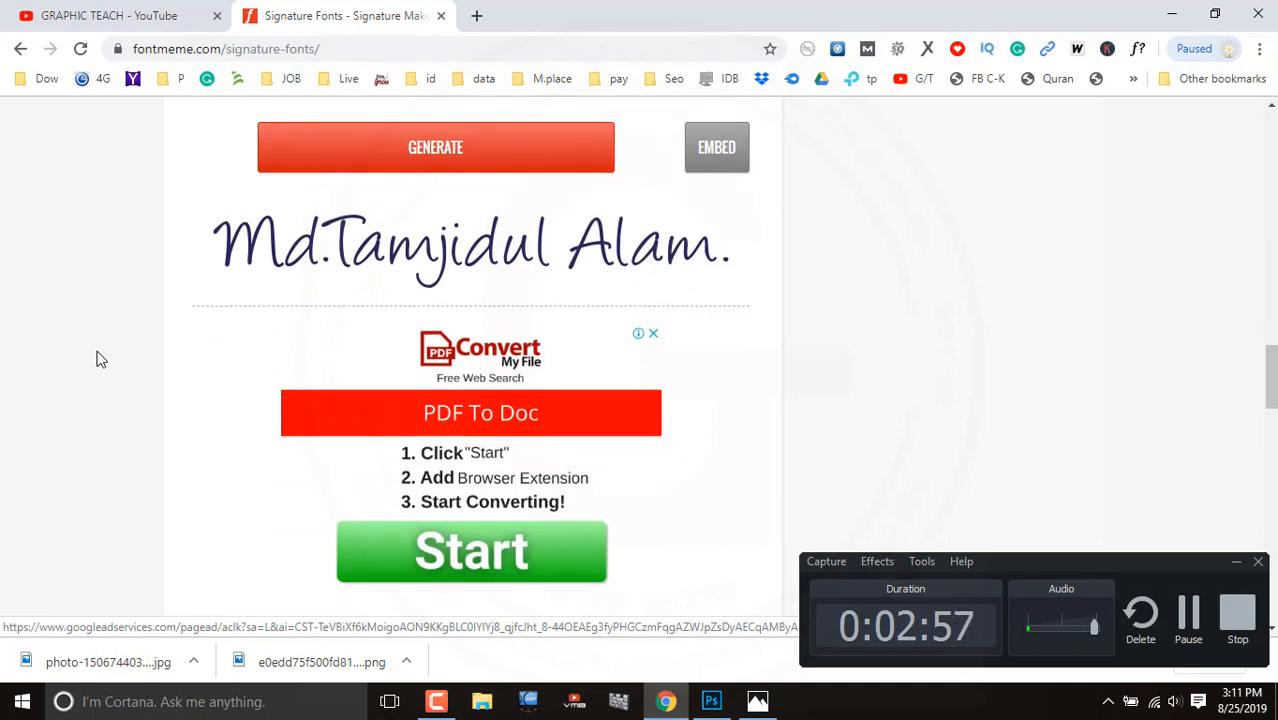
Step: Look through the additional free fonts suggested below the generator, comparing them with the generated signature
scroll(101, 359, "up", 3)
scroll(101, 359, "up", 5)
scroll(101, 359, "down", 15)
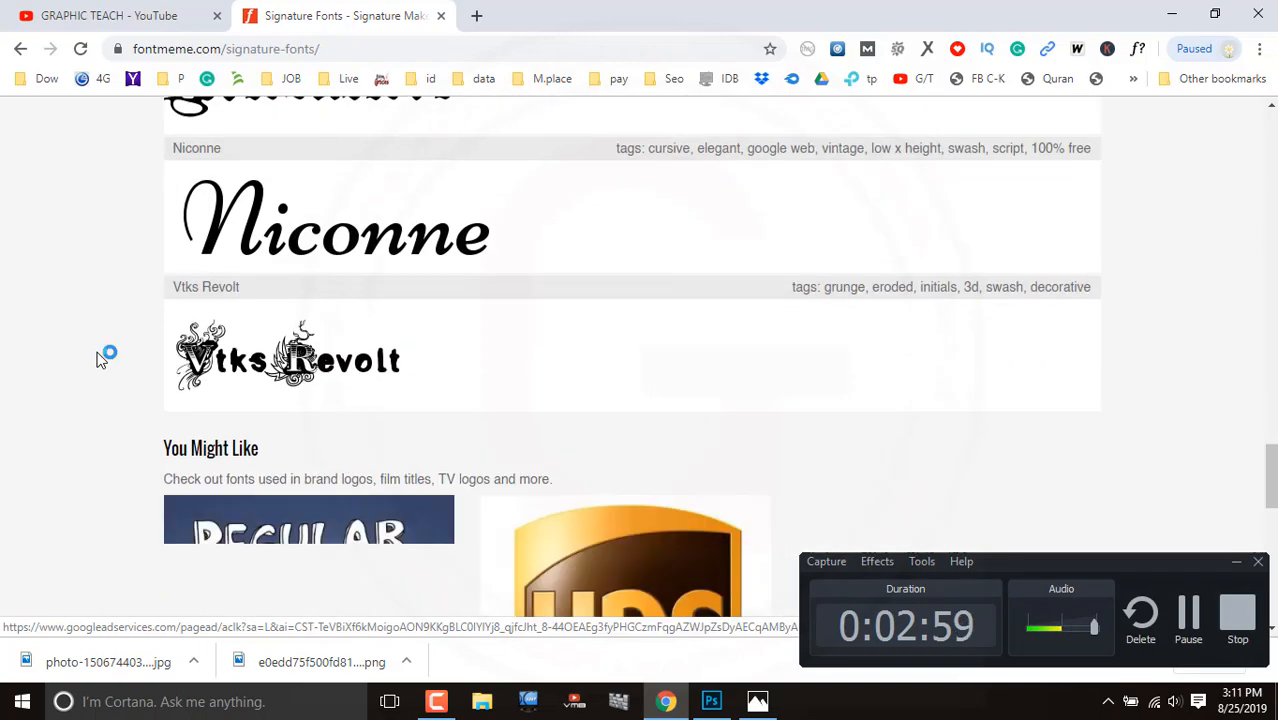
scroll(101, 359, "up", 4)
scroll(324, 380, "up", 12)
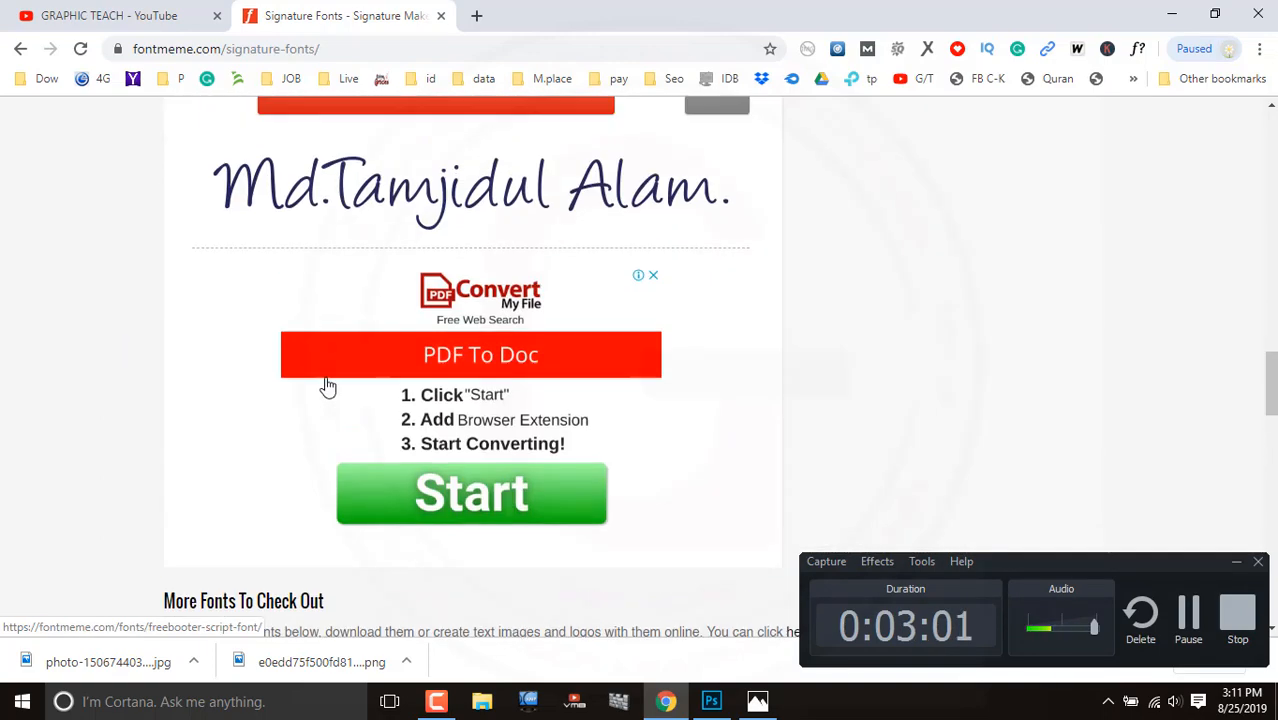
scroll(607, 451, "down", 5)
scroll(660, 435, "down", 4)
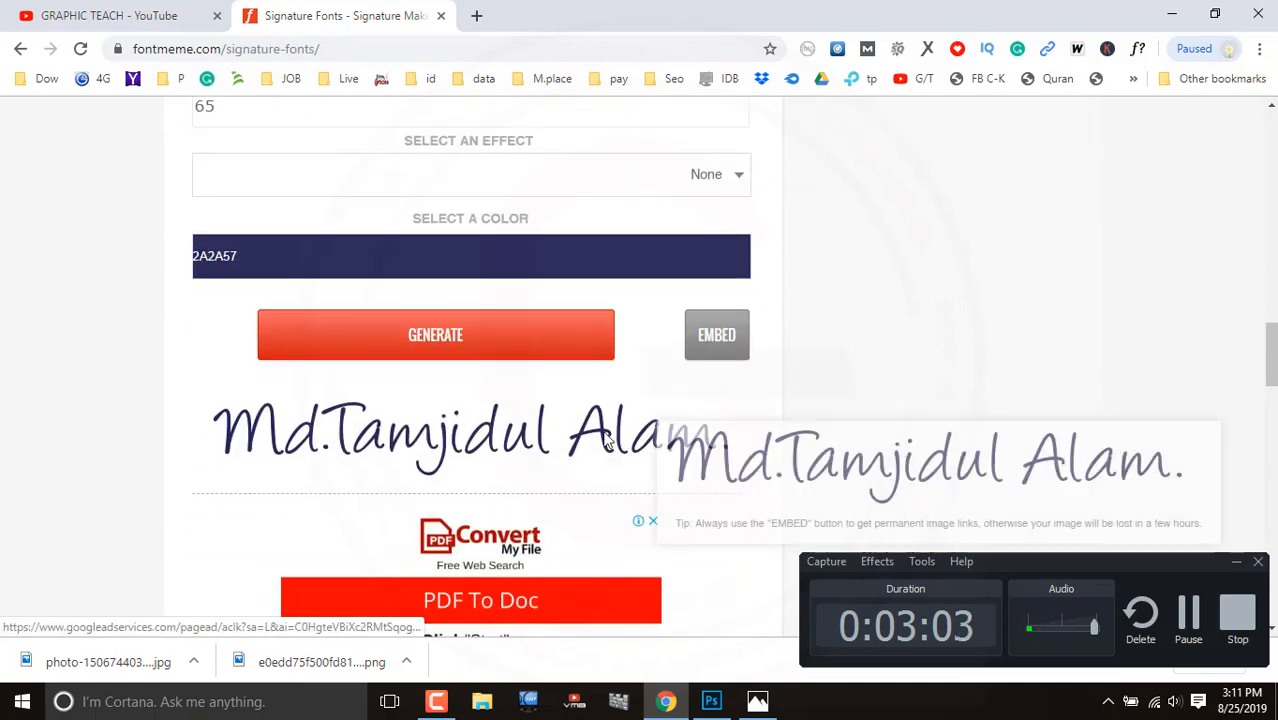
Step: Go to the site's text generator categories and open the Brush fonts
scroll(801, 337, "up", 8)
scroll(801, 331, "up", 10)
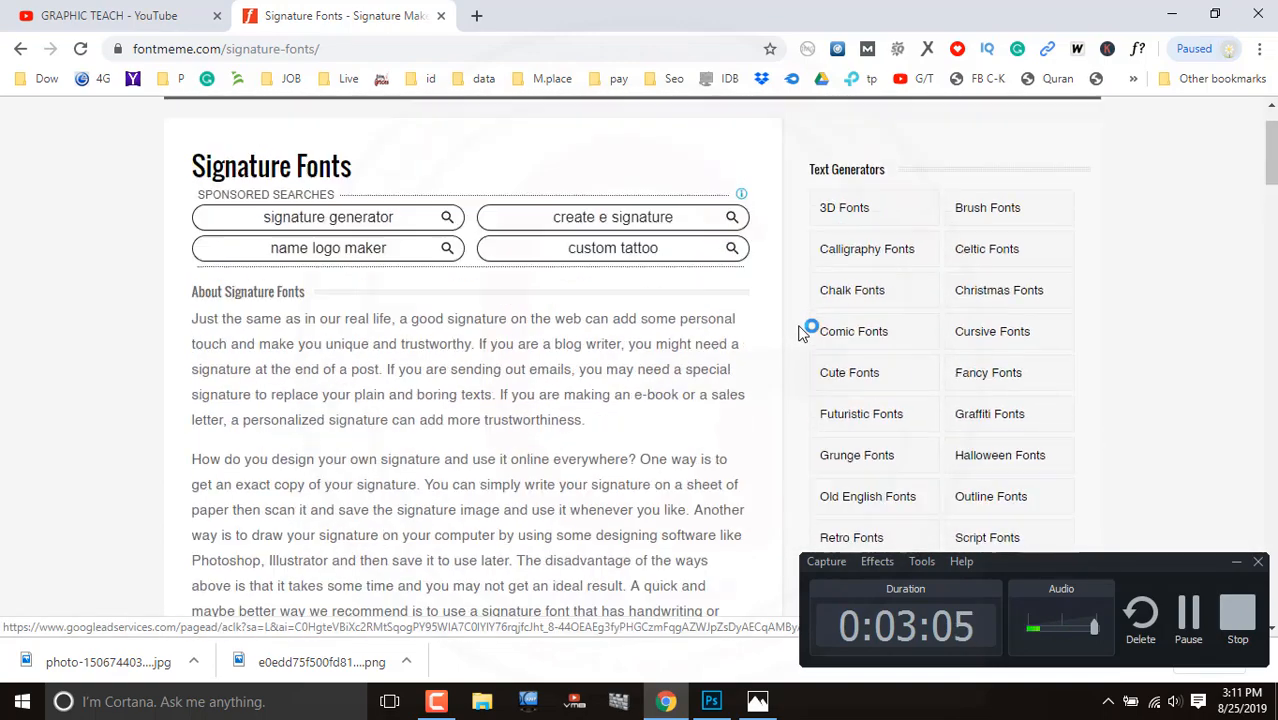
left_click(710, 148)
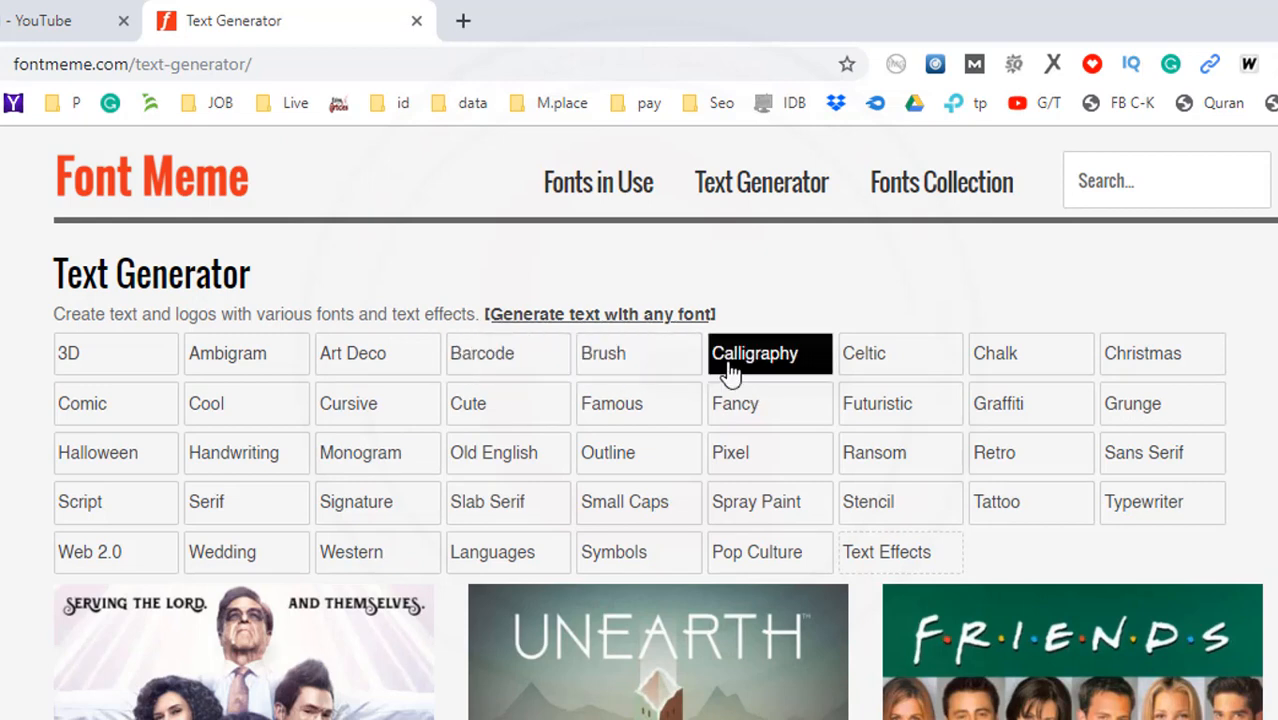
left_click(638, 366)
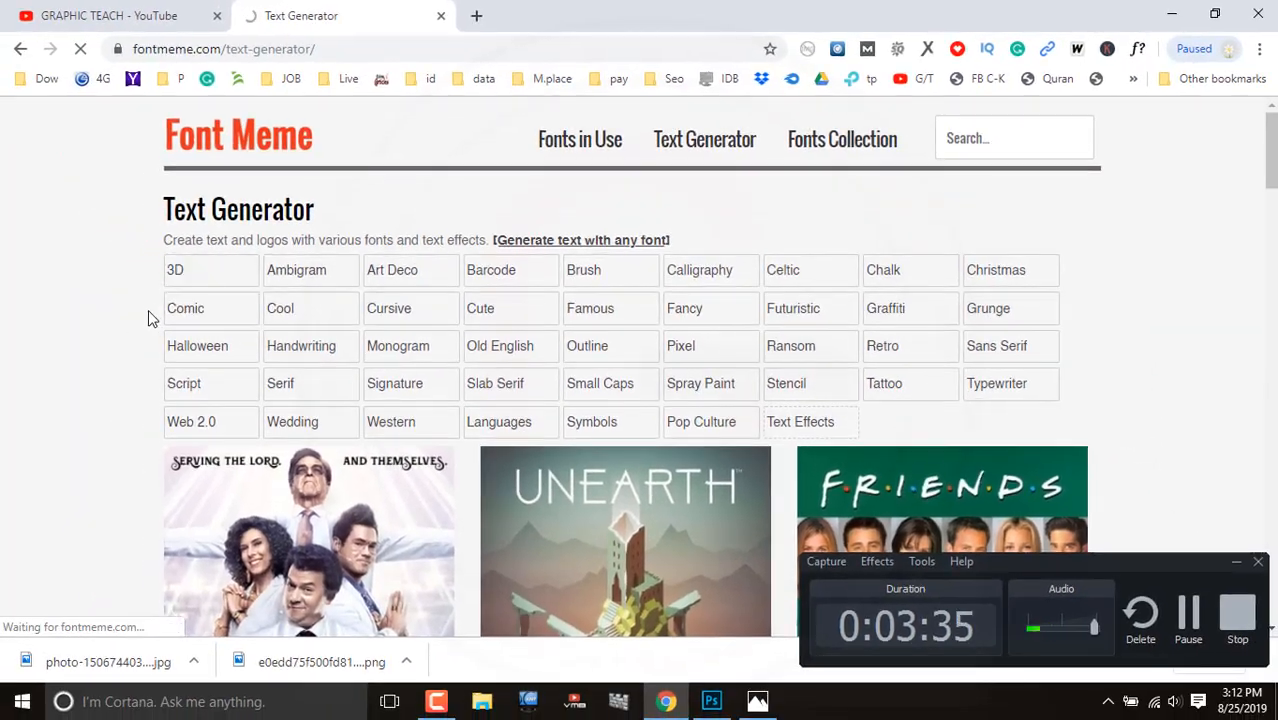
Step: Look through the suggested brush fonts and open the Amtrash font's page
scroll(376, 431, "down", 15)
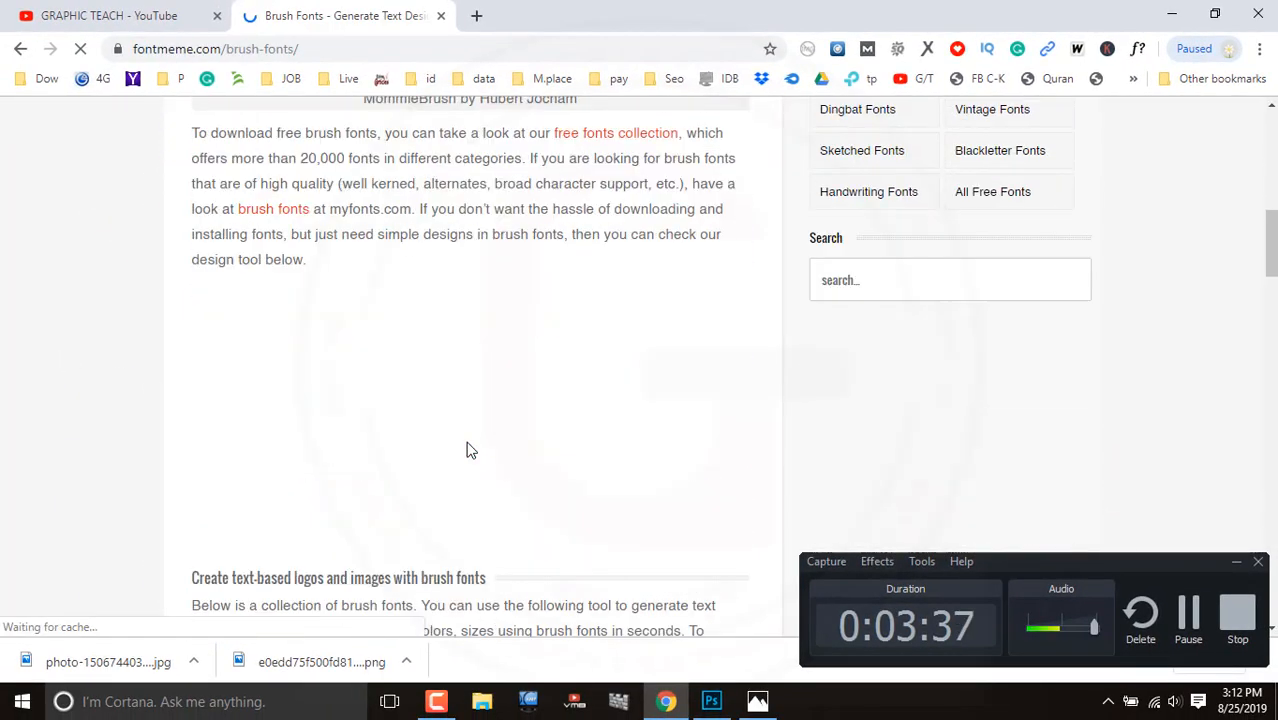
scroll(470, 450, "down", 9)
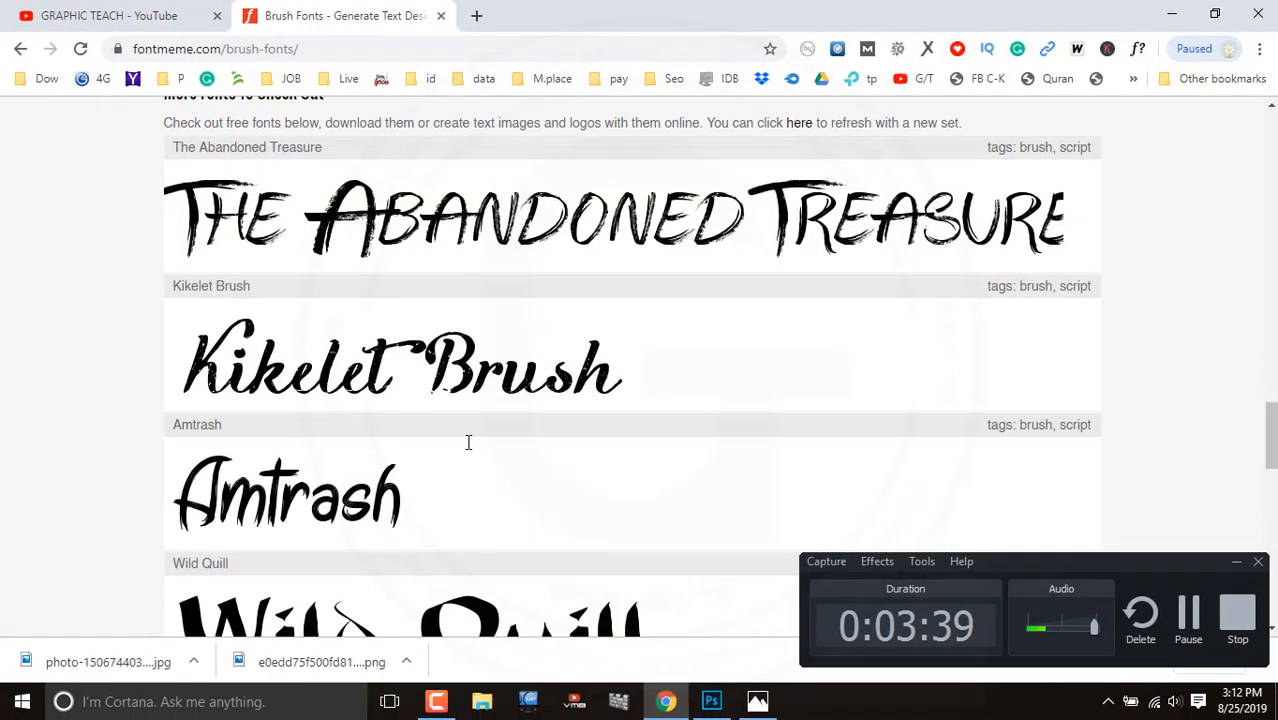
scroll(466, 450, "down", 2)
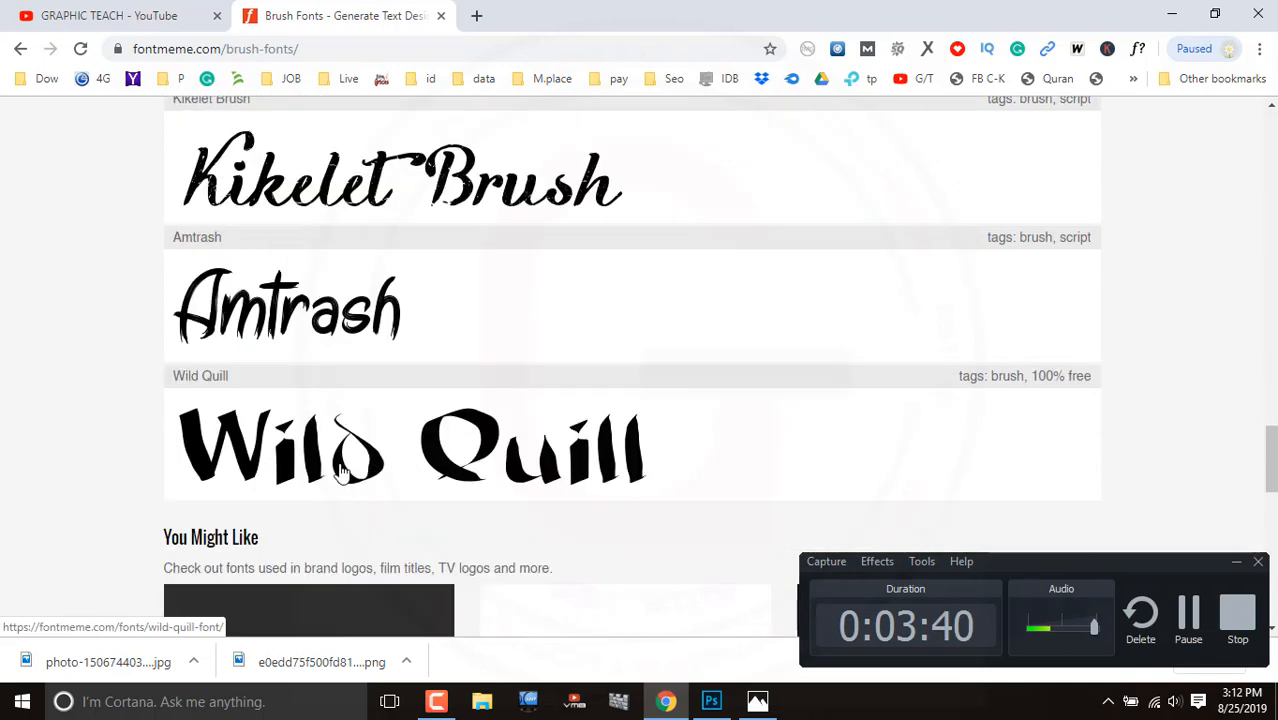
left_click(354, 336)
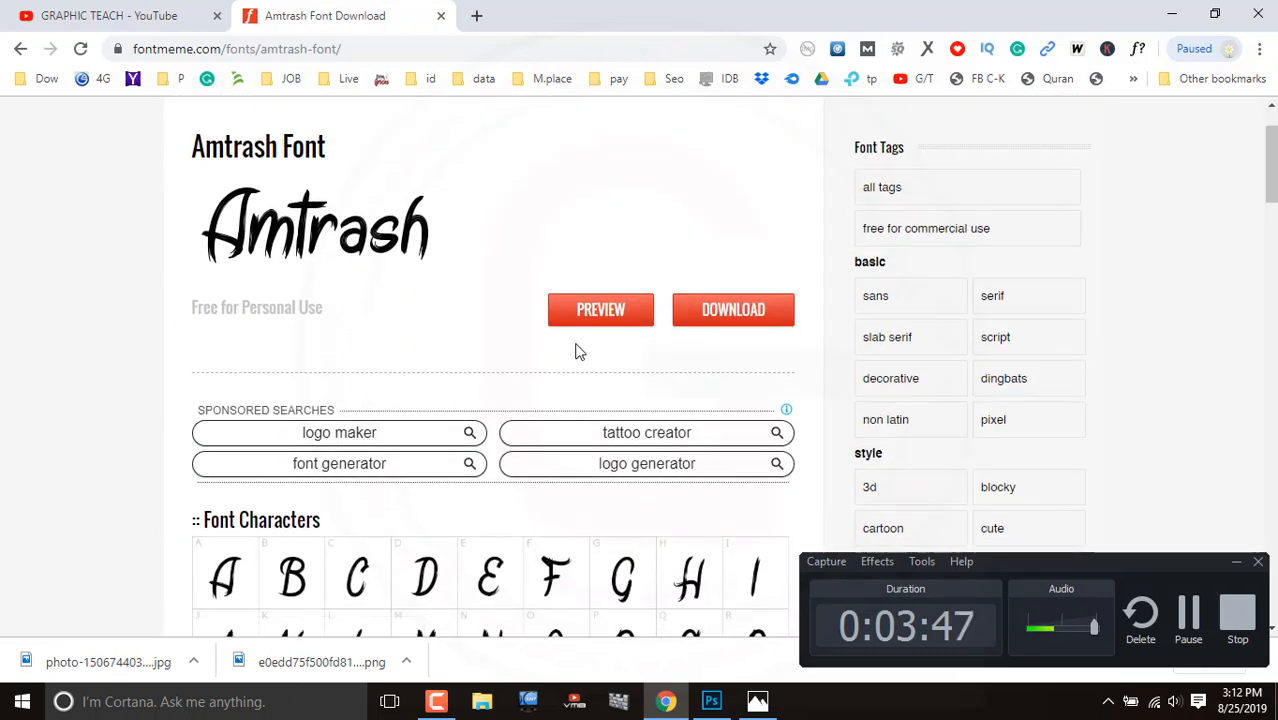
Step: Review the Amtrash font's details and generate the name image with its font preview tool
scroll(114, 345, "down", 10)
scroll(124, 366, "down", 12)
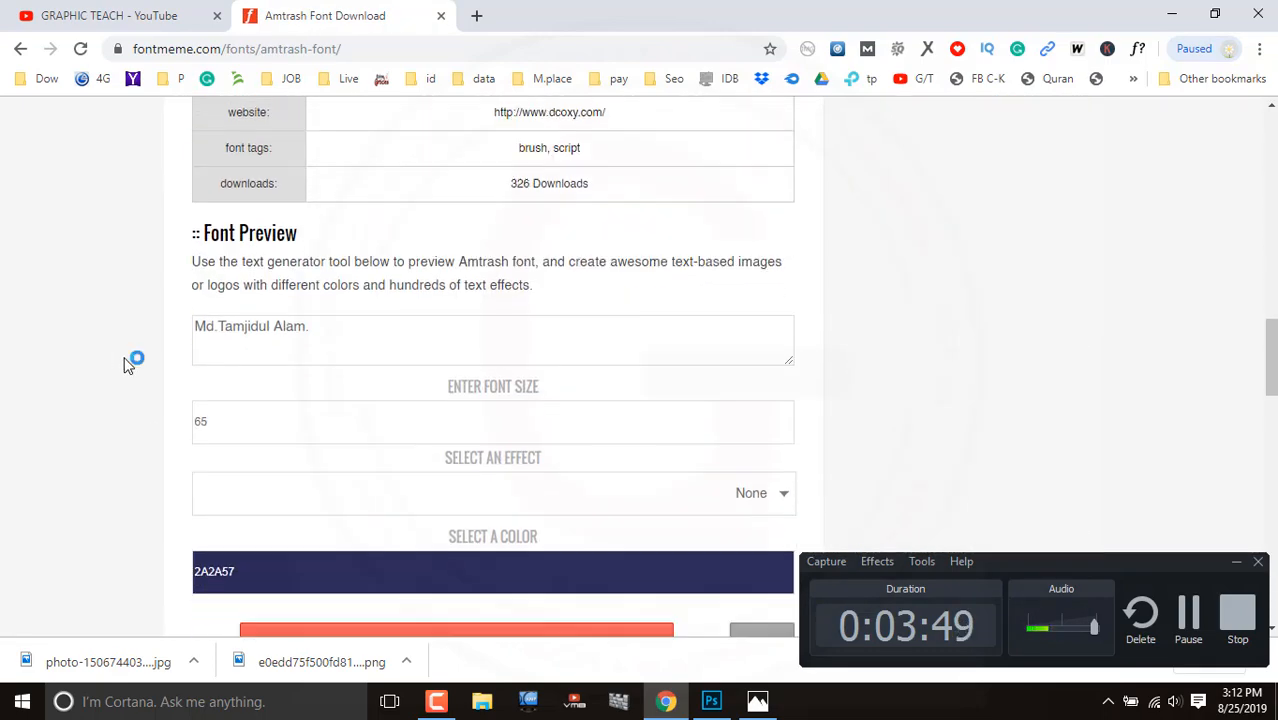
scroll(124, 366, "down", 5)
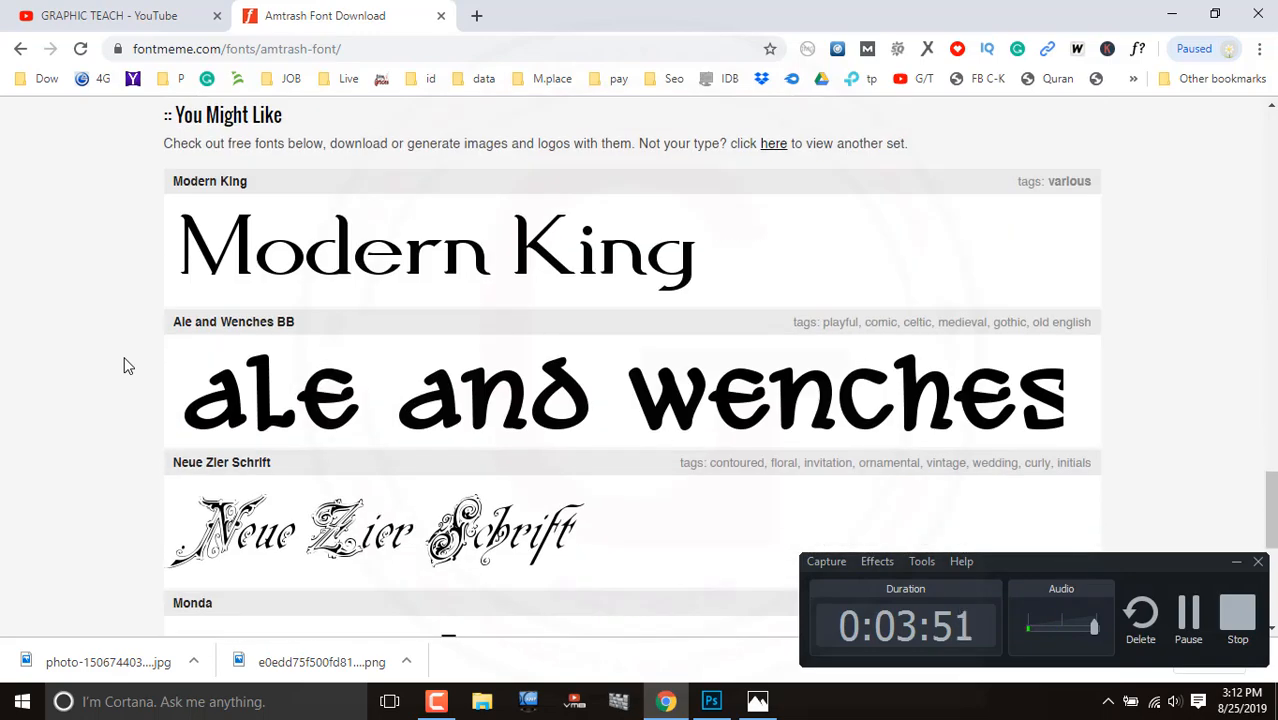
scroll(124, 366, "up", 10)
scroll(124, 366, "up", 5)
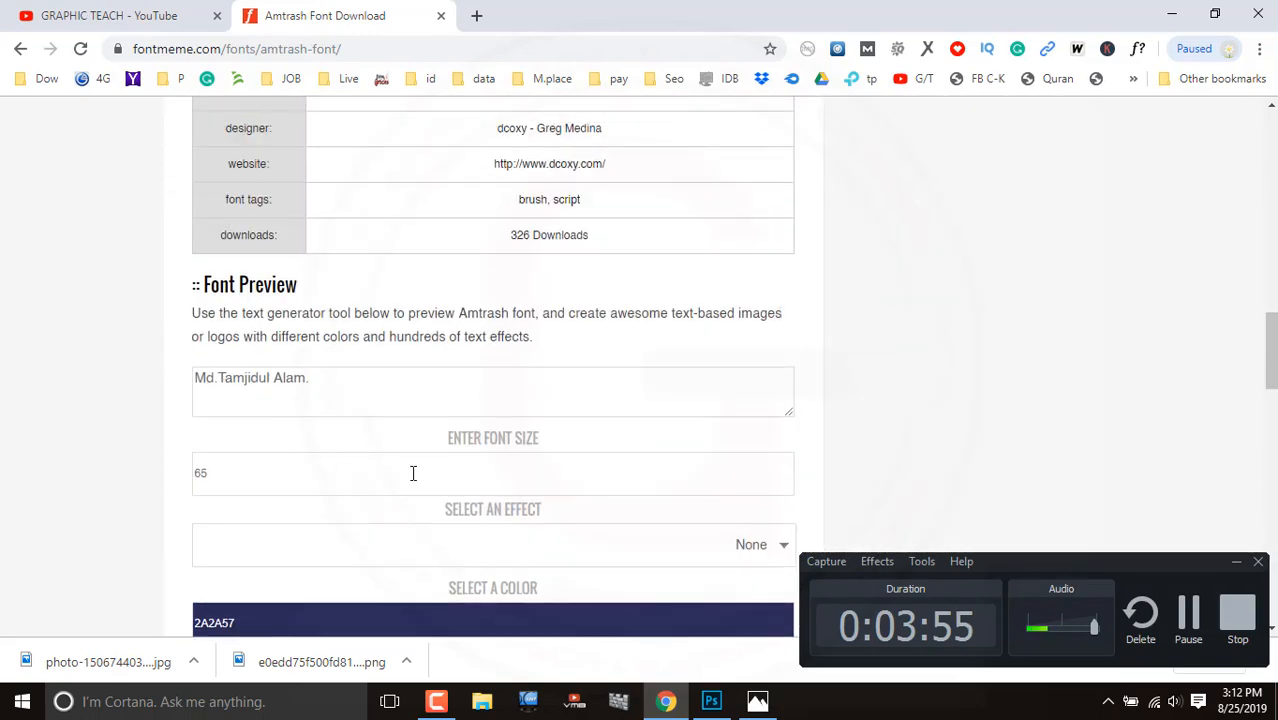
scroll(650, 411, "down", 4)
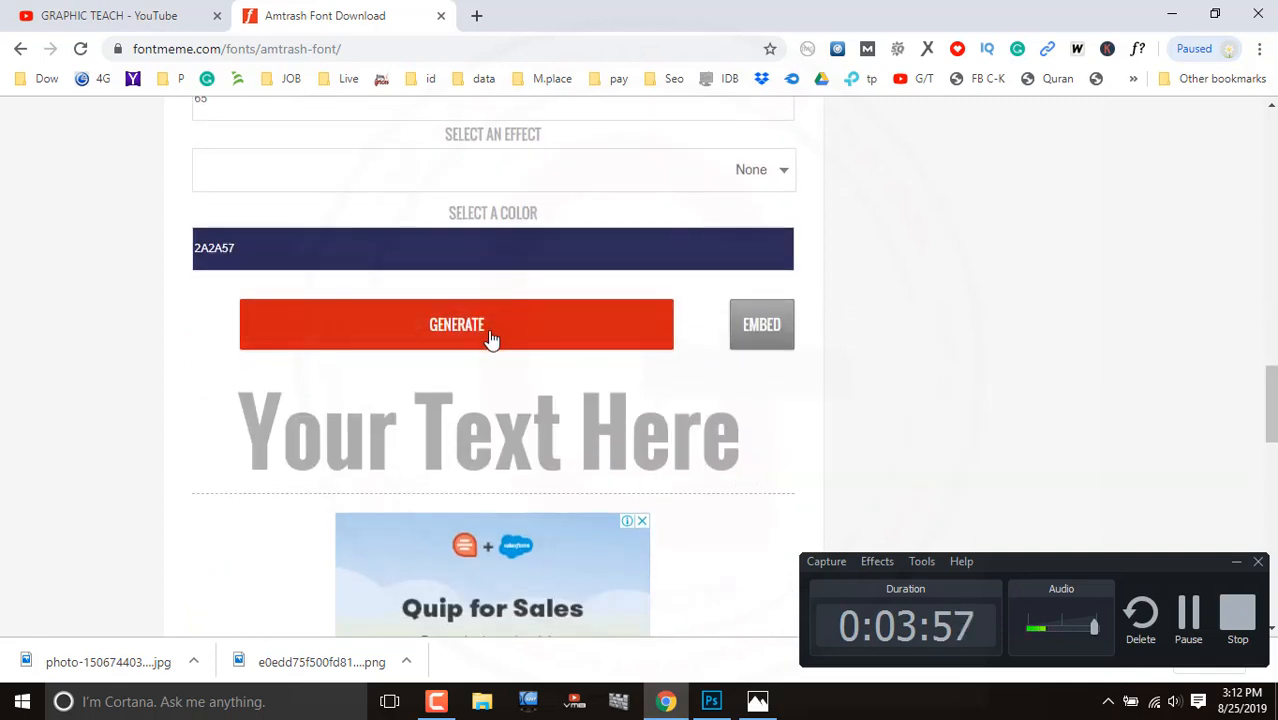
left_click(487, 338)
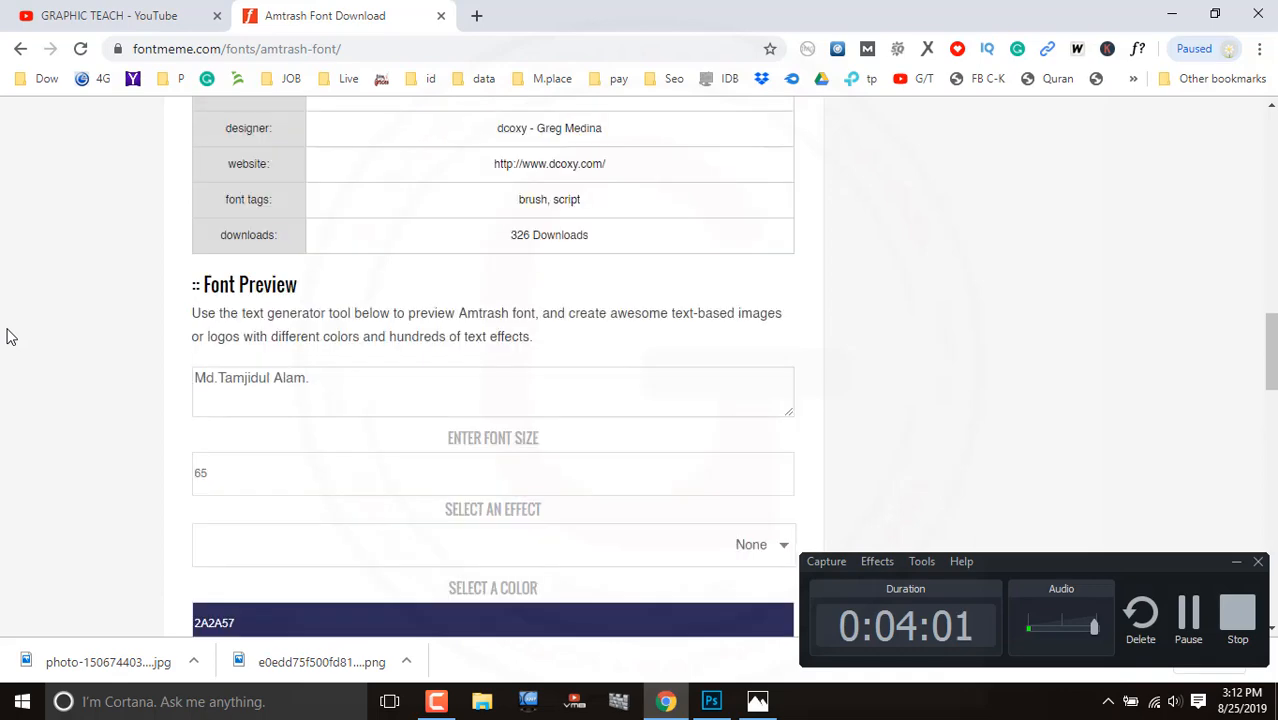
Step: Return to the text generator categories and open the Calligraphy fonts
left_click_drag(630, 362, 117, 394)
scroll(116, 396, "up", 5)
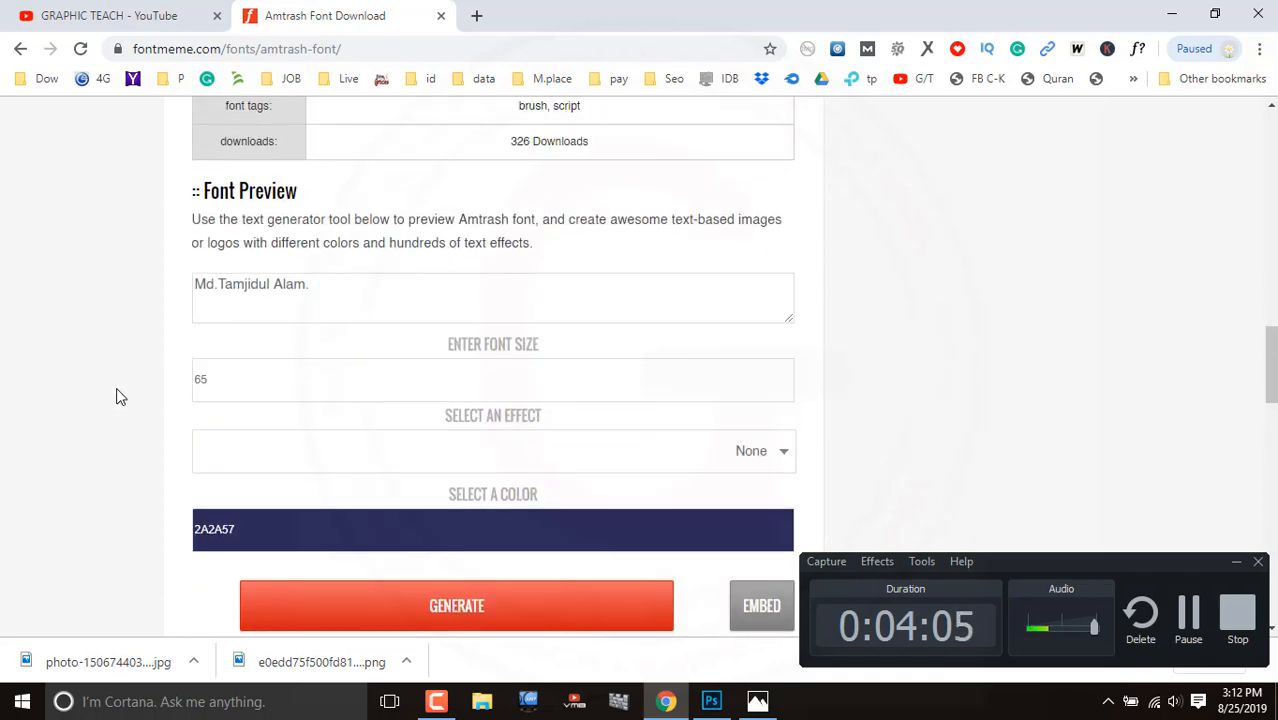
scroll(117, 393, "up", 3)
scroll(119, 393, "down", 3)
scroll(124, 393, "up", 8)
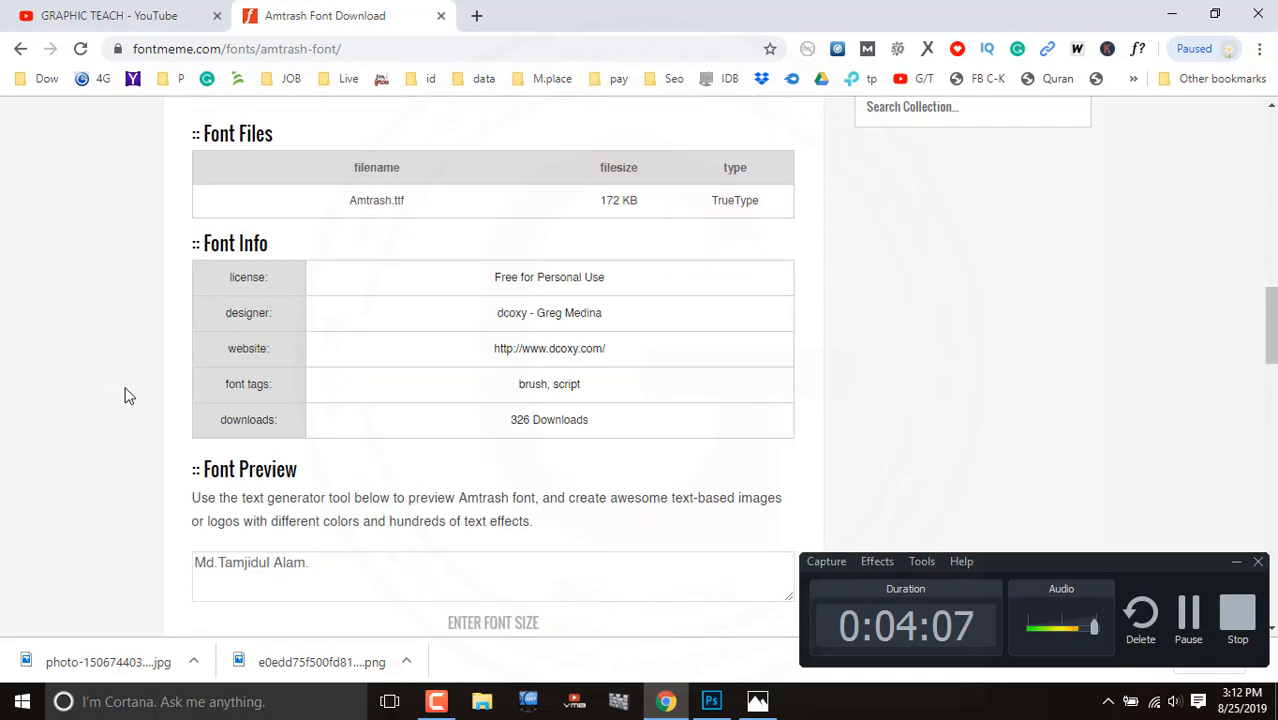
scroll(418, 390, "up", 4)
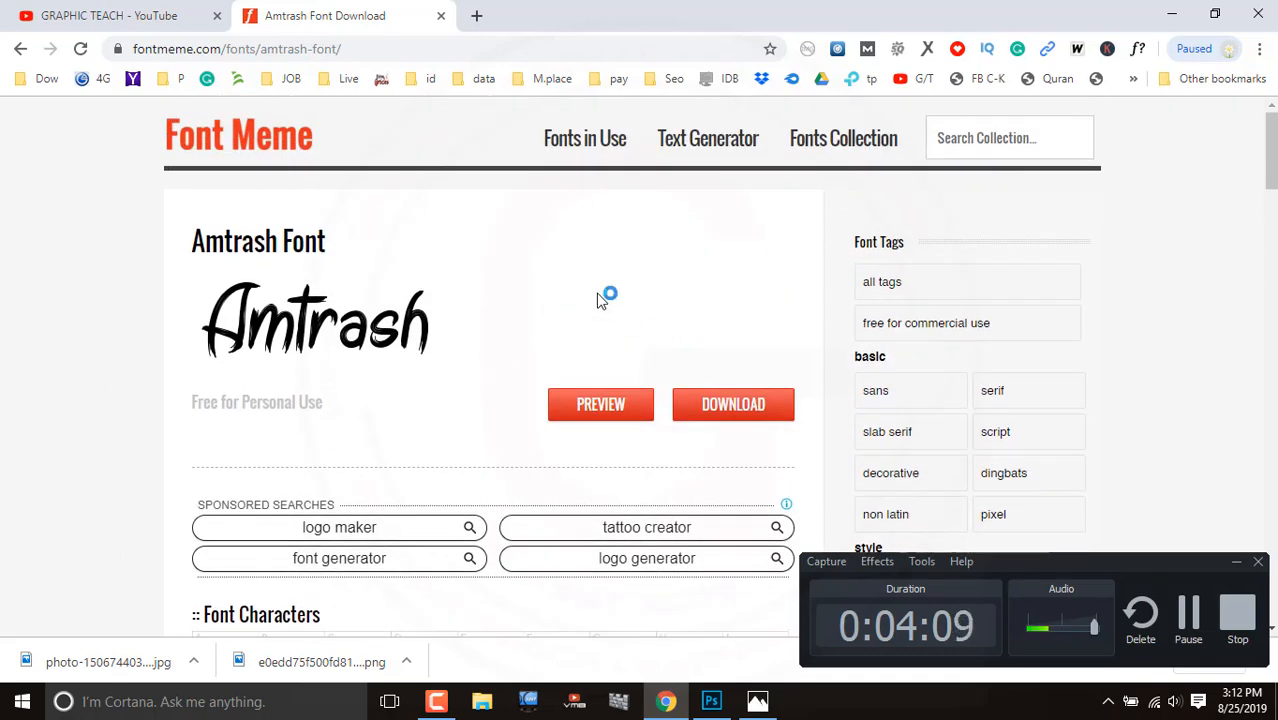
left_click(690, 160)
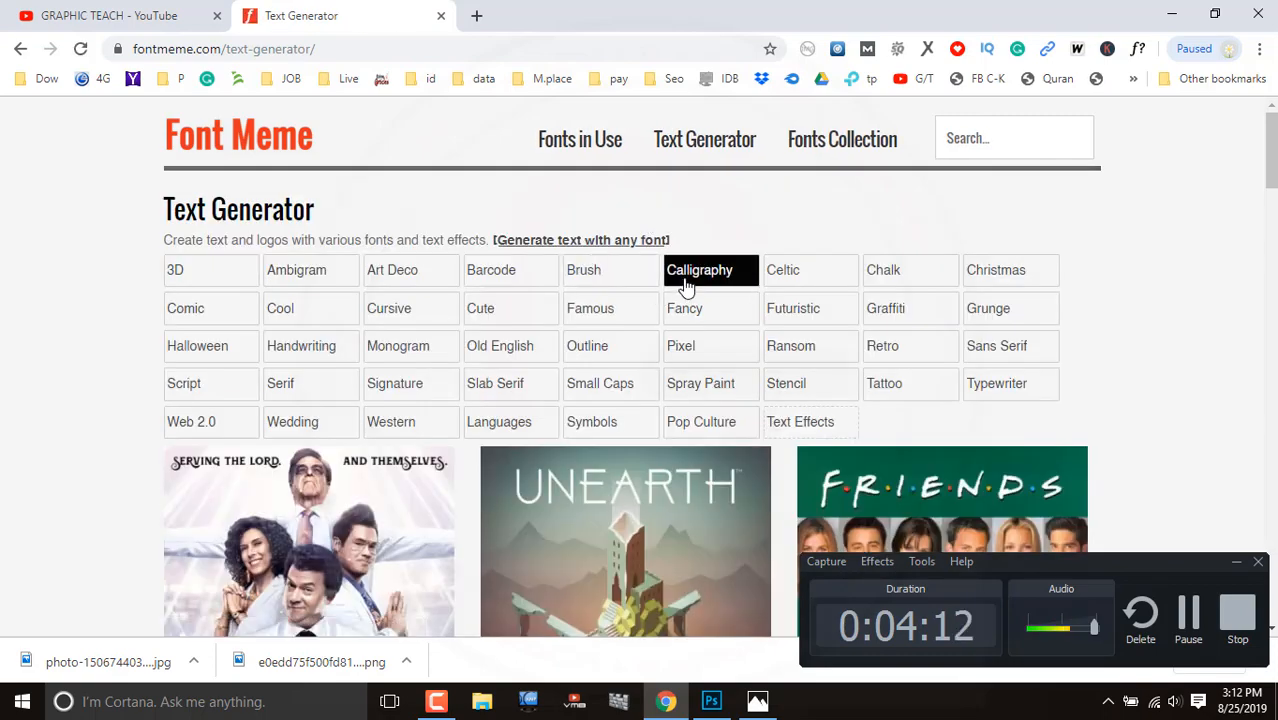
left_click(686, 283)
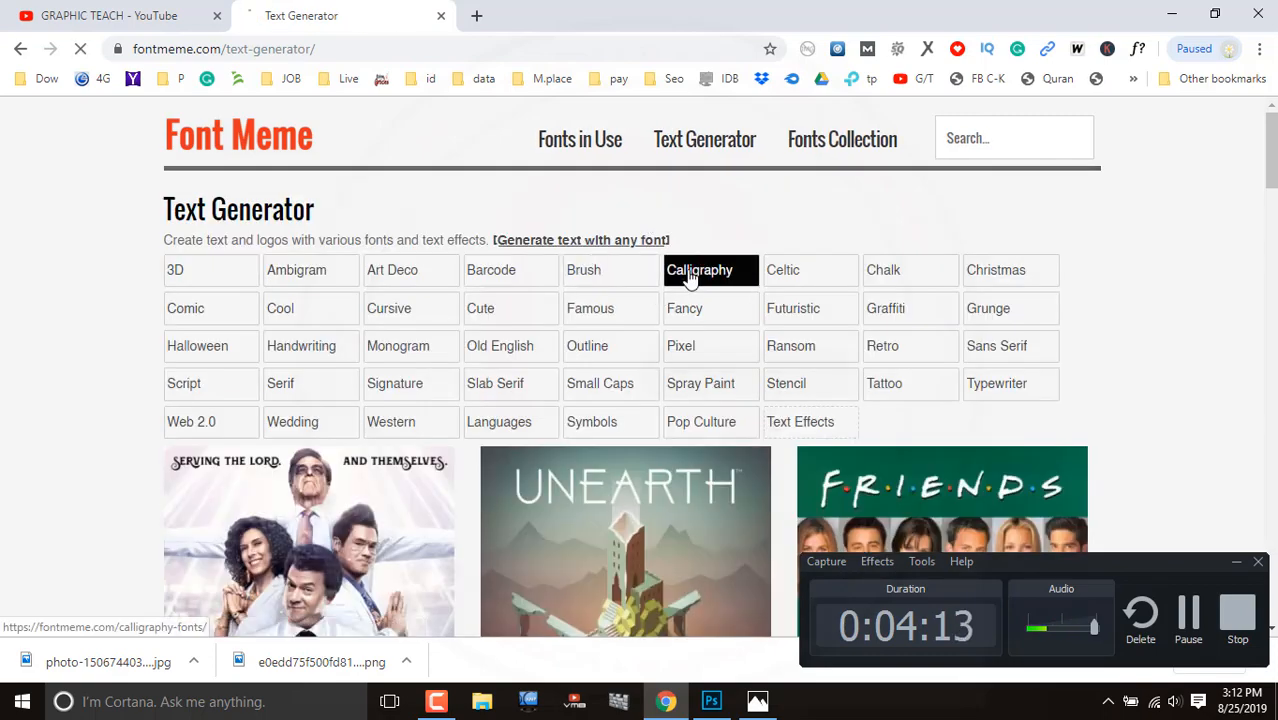
Step: Examine the calligraphy font samples and suggested fonts, then return to the calligraphy text generator form
scroll(125, 297, "down", 9)
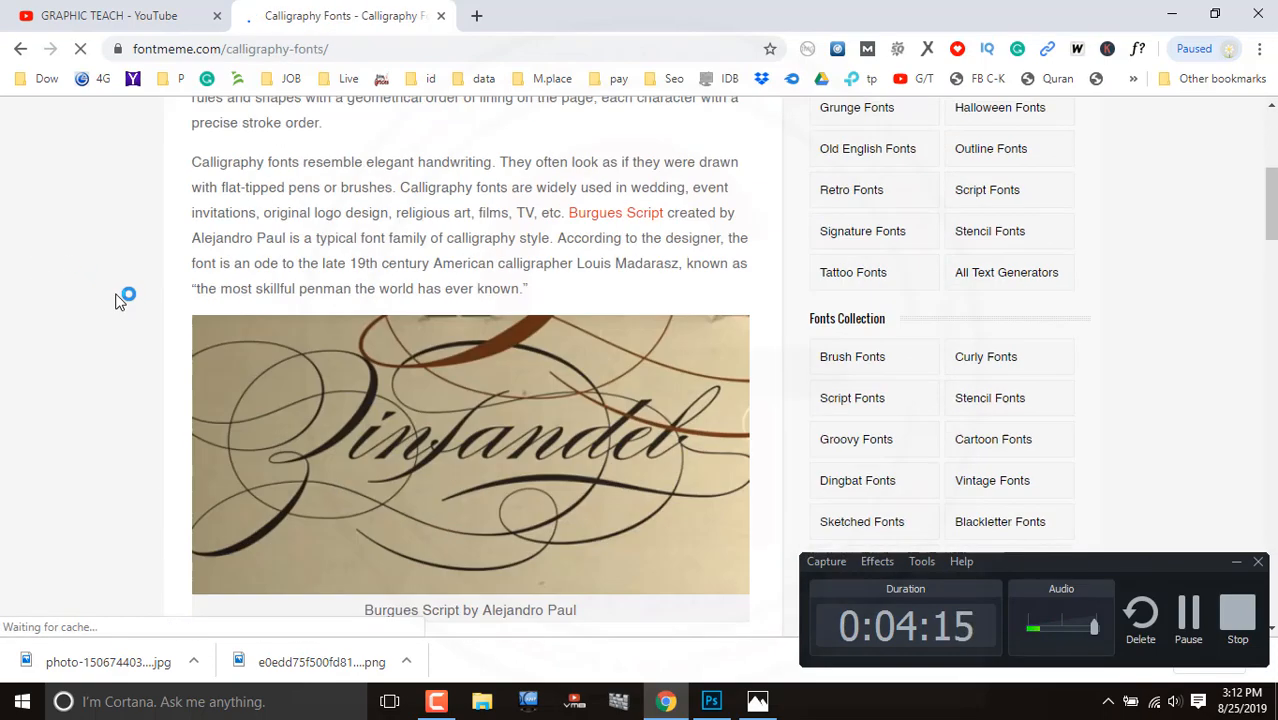
scroll(390, 312, "up", 3)
scroll(553, 306, "down", 15)
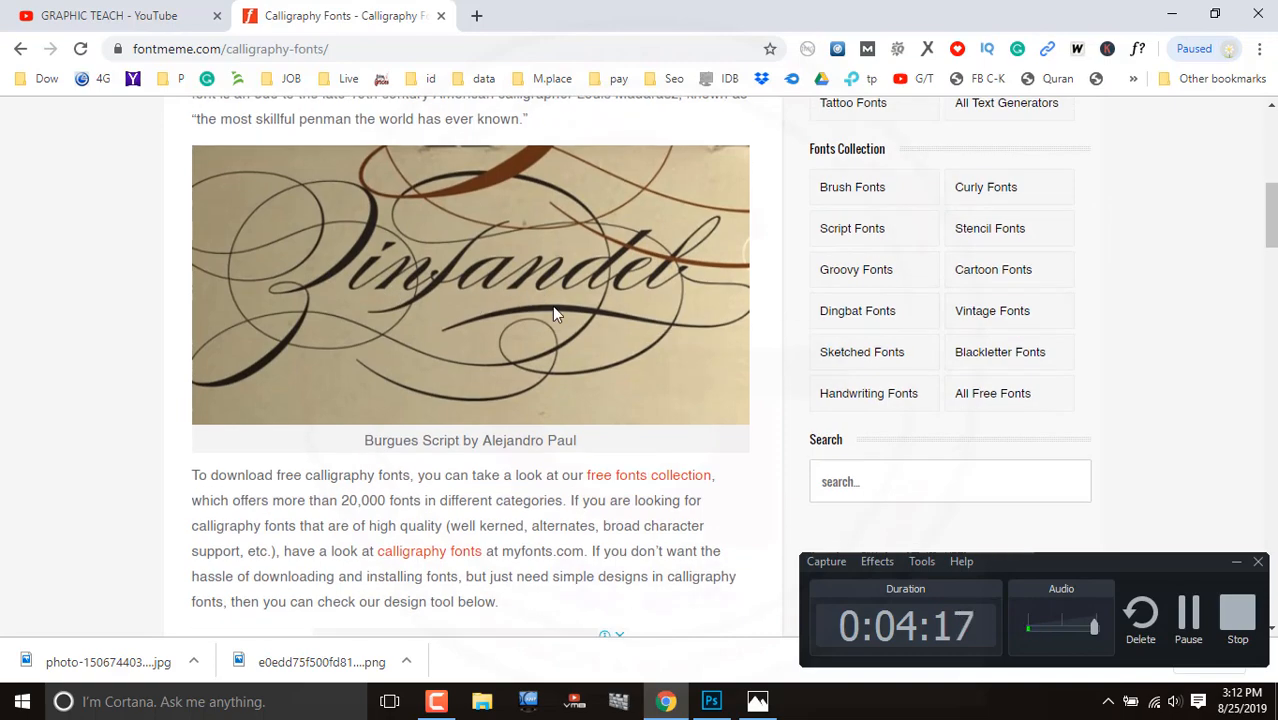
scroll(558, 312, "down", 7)
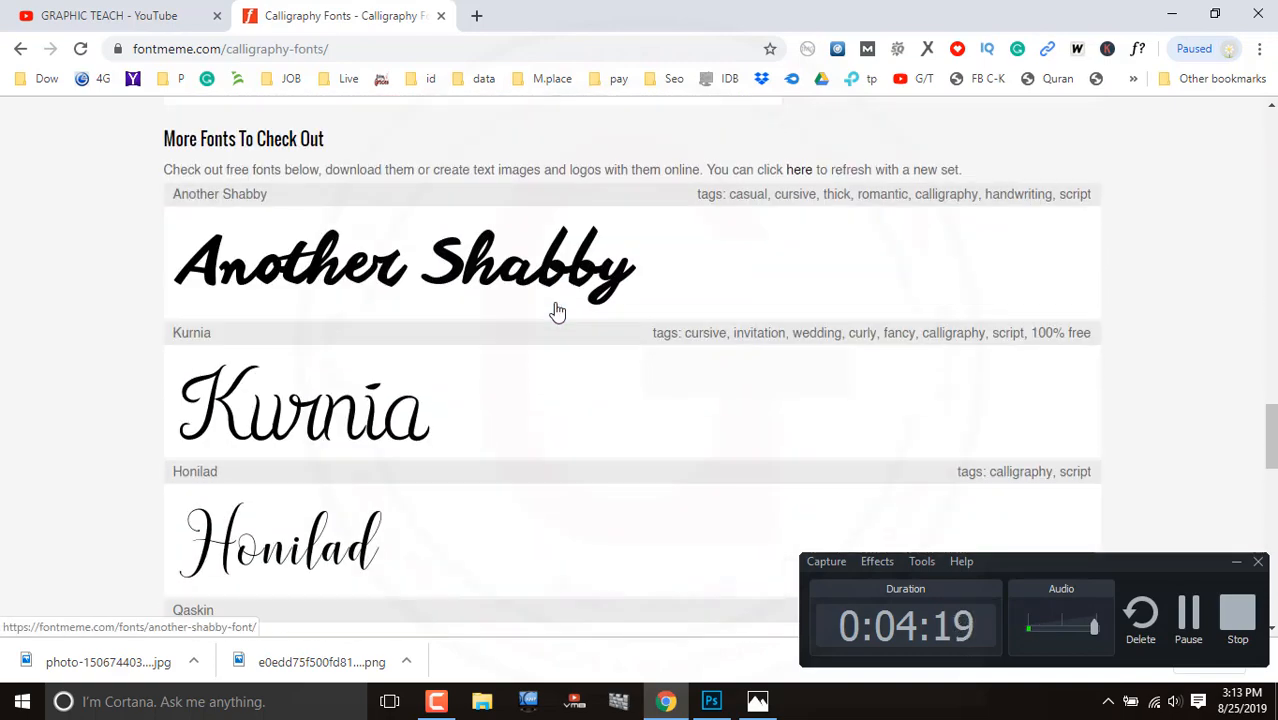
scroll(460, 300, "down", 1)
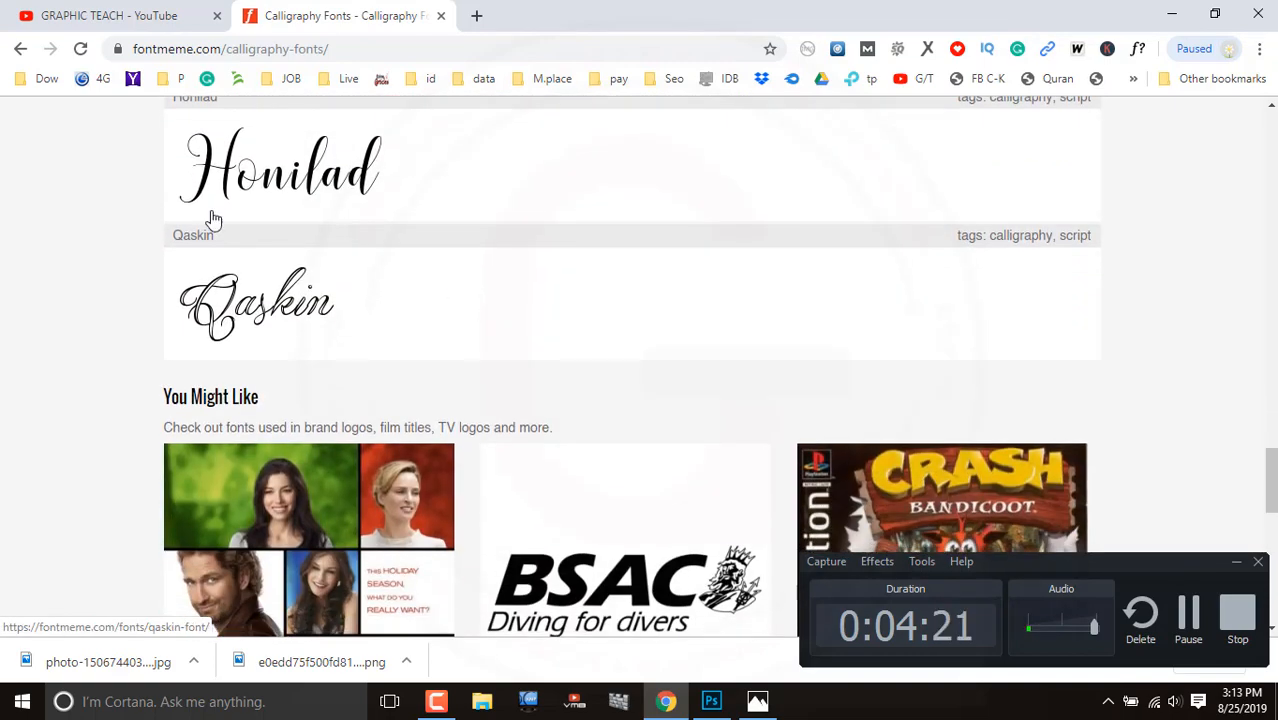
scroll(437, 200, "up", 12)
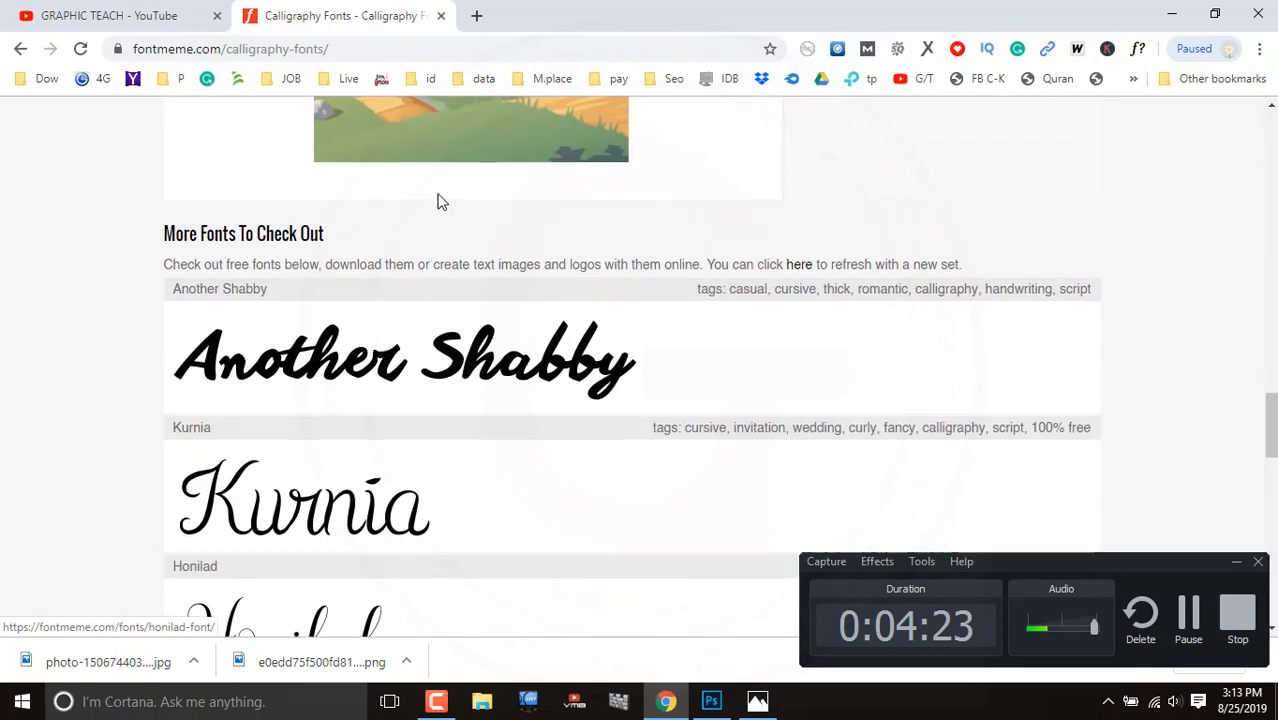
scroll(451, 208, "up", 4)
scroll(283, 245, "up", 3)
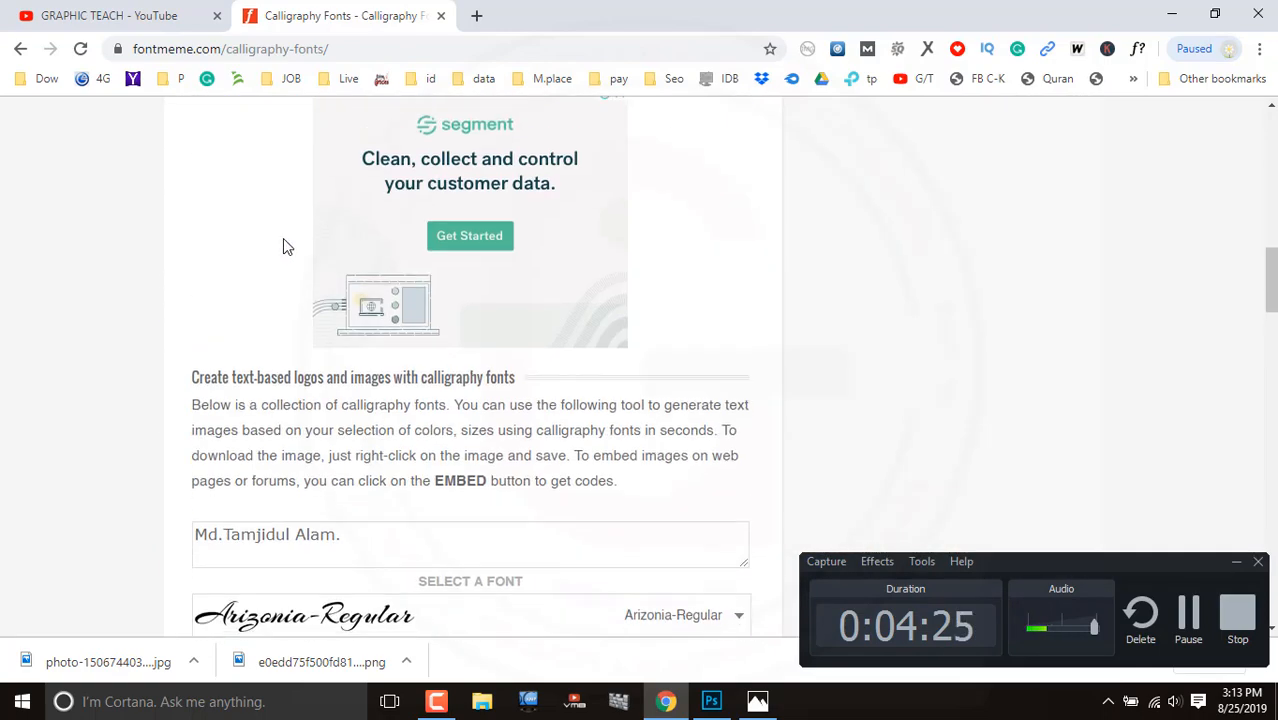
Step: Generate the name image with the Arizonia-Regular calligraphy font at size 65 in colour 2A2A57
scroll(283, 245, "down", 3)
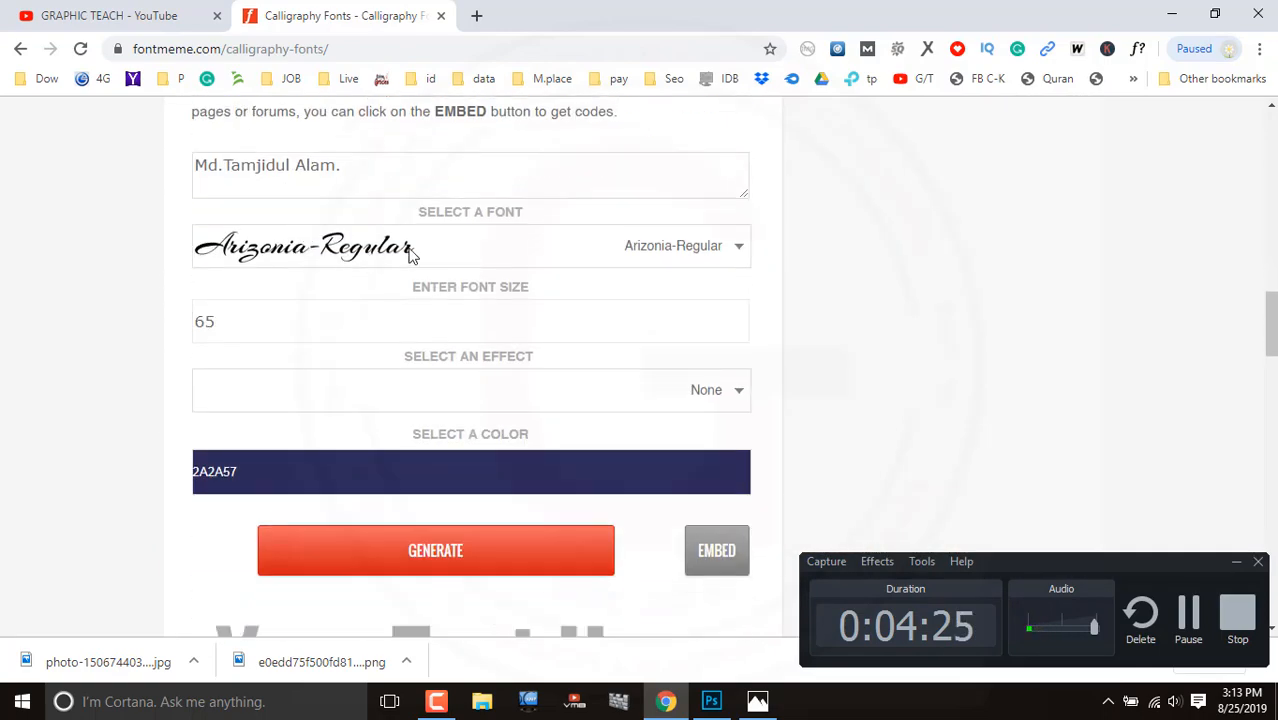
left_click(452, 561)
scroll(9, 277, "down", 2)
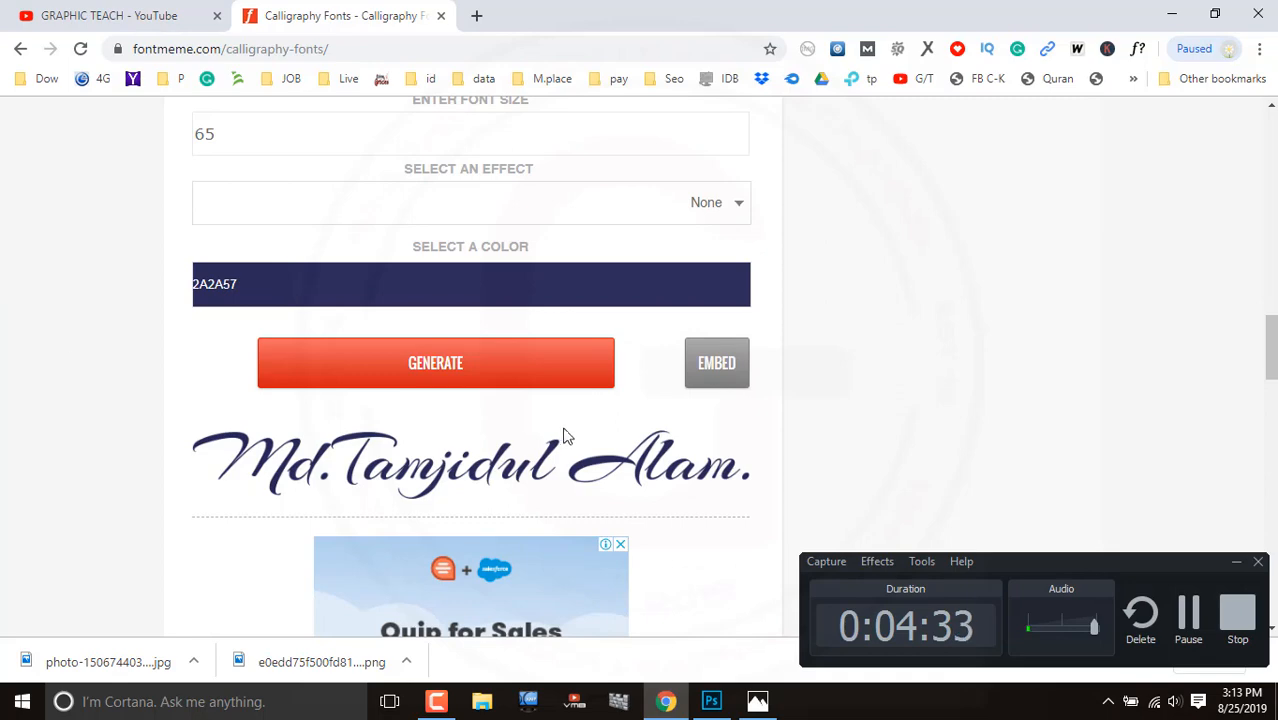
Step: Try the Art Brewery font for the name, generate the image and check how it looks
scroll(9, 360, "up", 5)
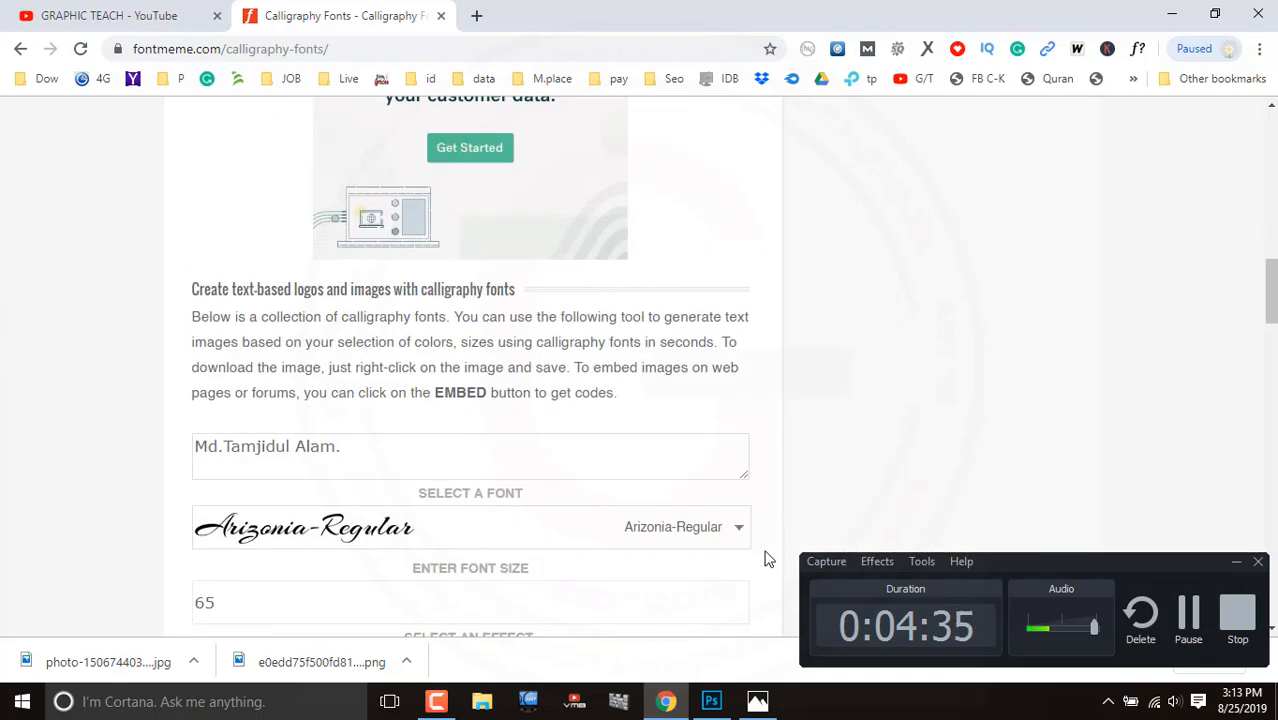
left_click(730, 533)
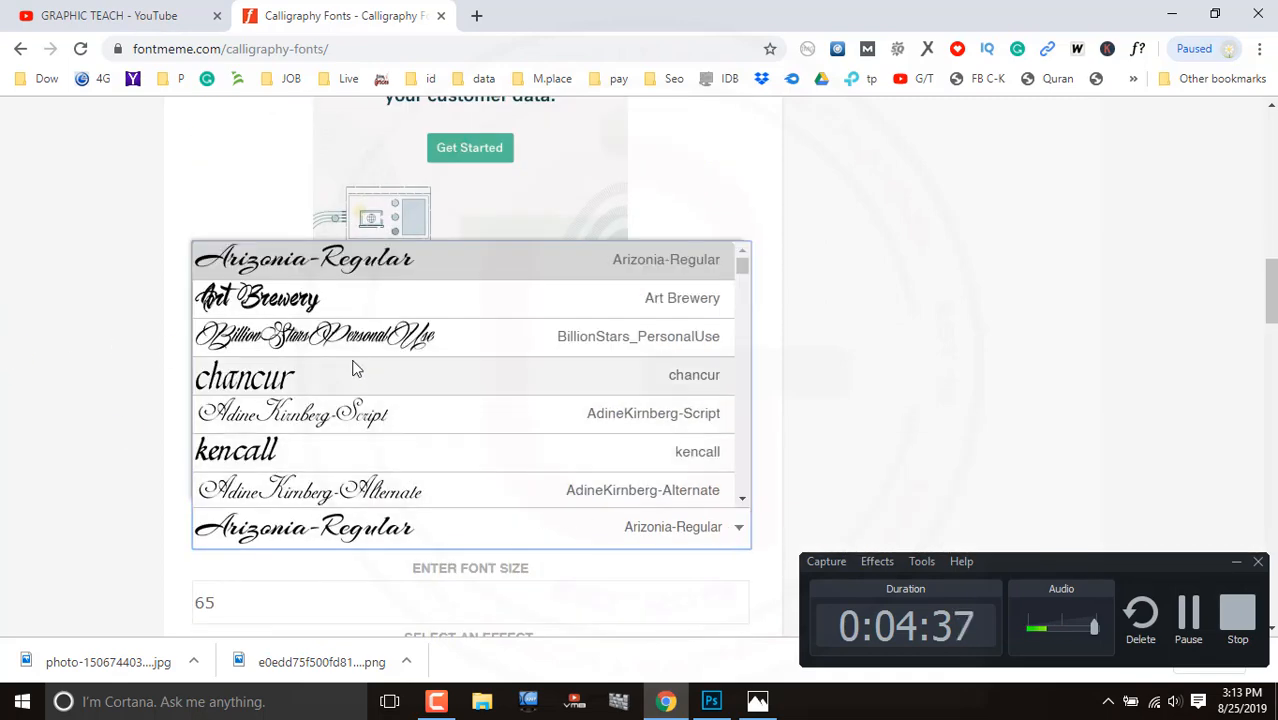
left_click(310, 300)
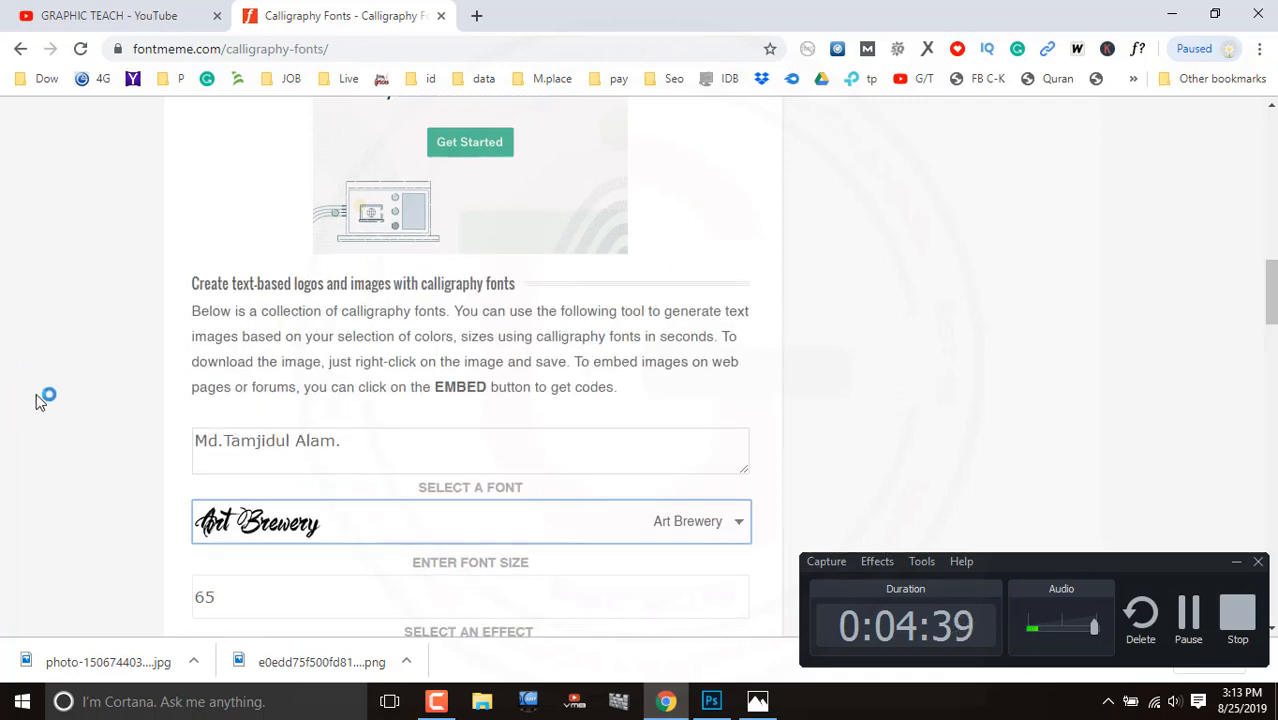
scroll(40, 400, "down", 5)
left_click(434, 391)
scroll(111, 362, "up", 3)
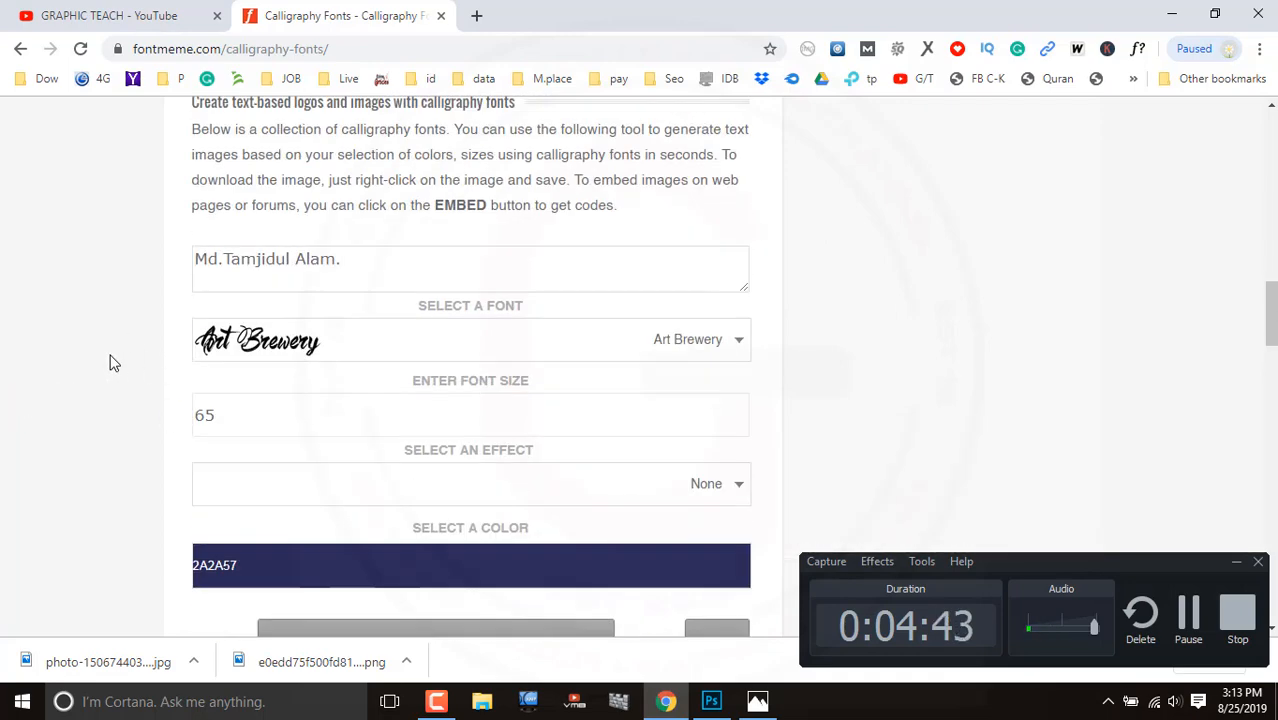
left_click(1237, 565)
scroll(118, 430, "down", 3)
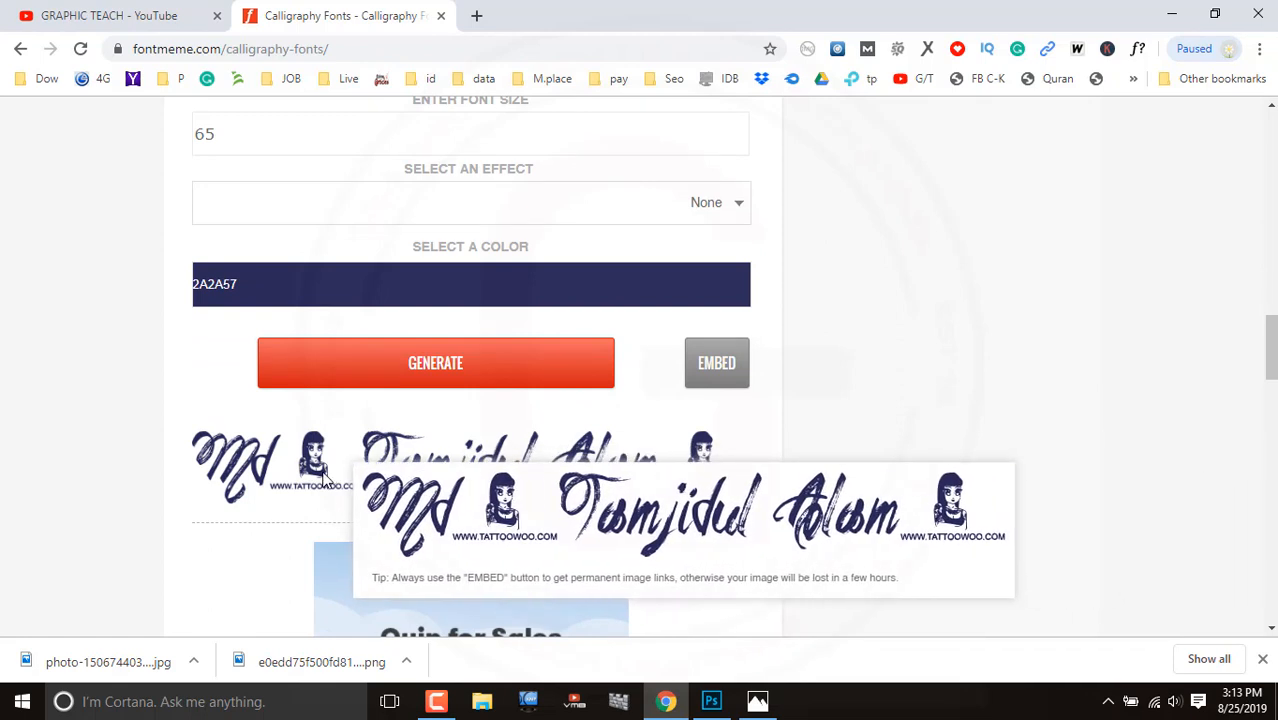
Step: Choose the JandaRomantic calligraphy font and regenerate the name image
scroll(356, 457, "up", 4)
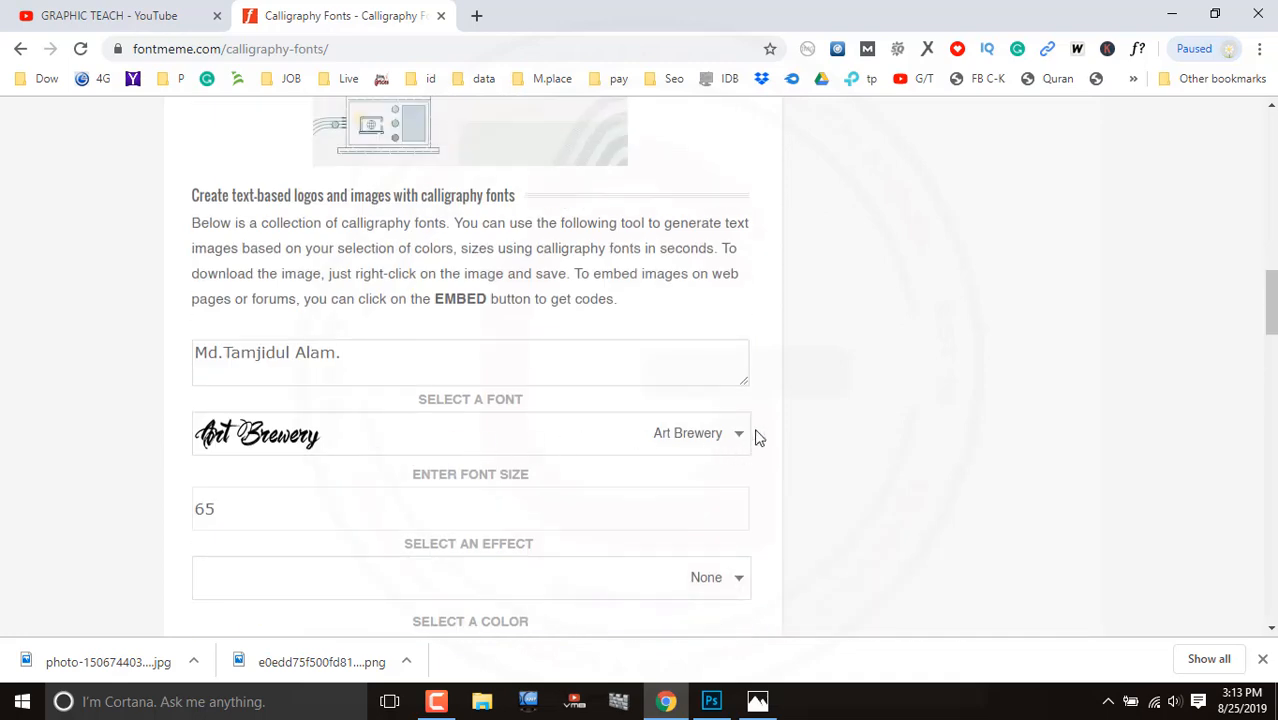
left_click(745, 437)
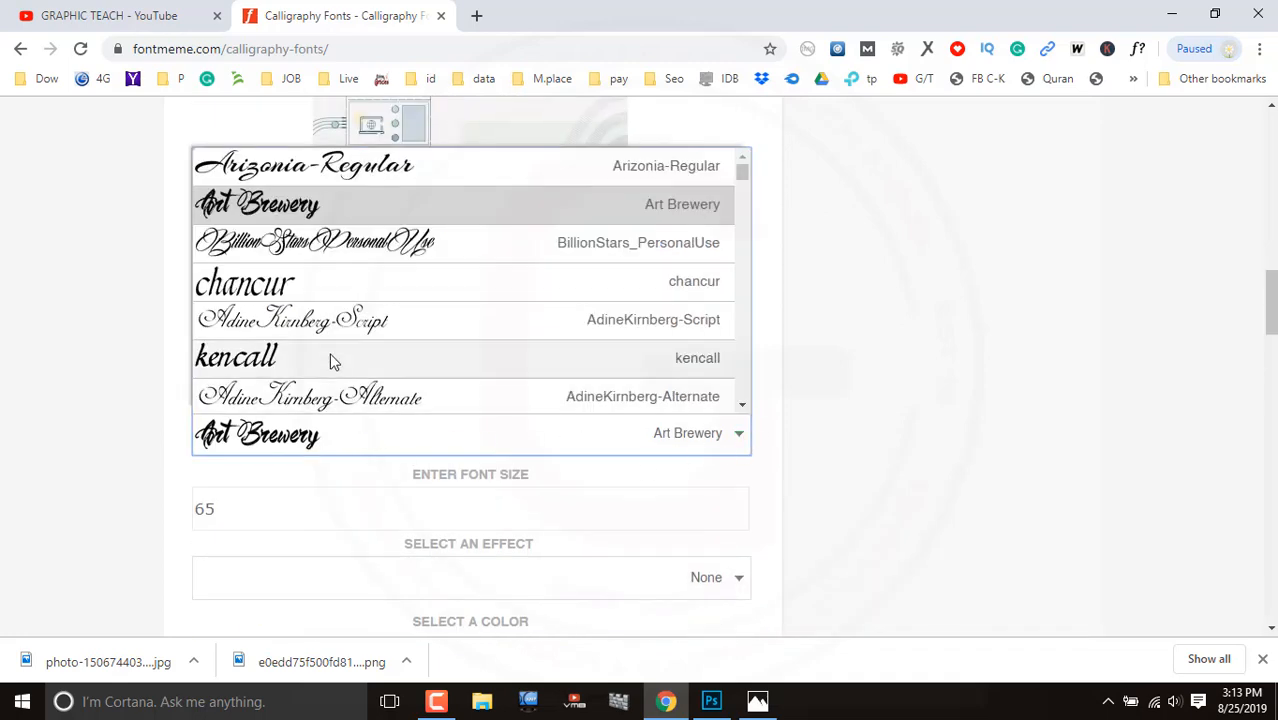
scroll(333, 347, "down", 1)
scroll(333, 347, "down", 4)
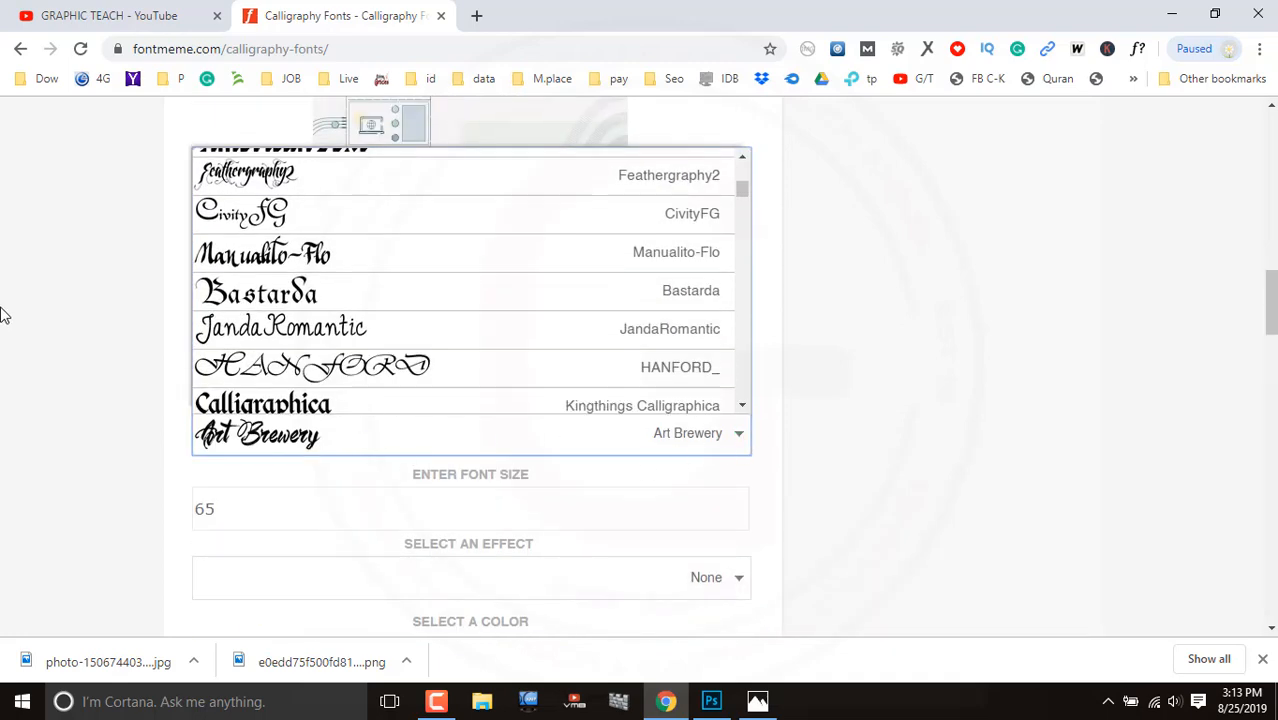
scroll(3, 312, "down", 6)
scroll(6, 354, "up", 5)
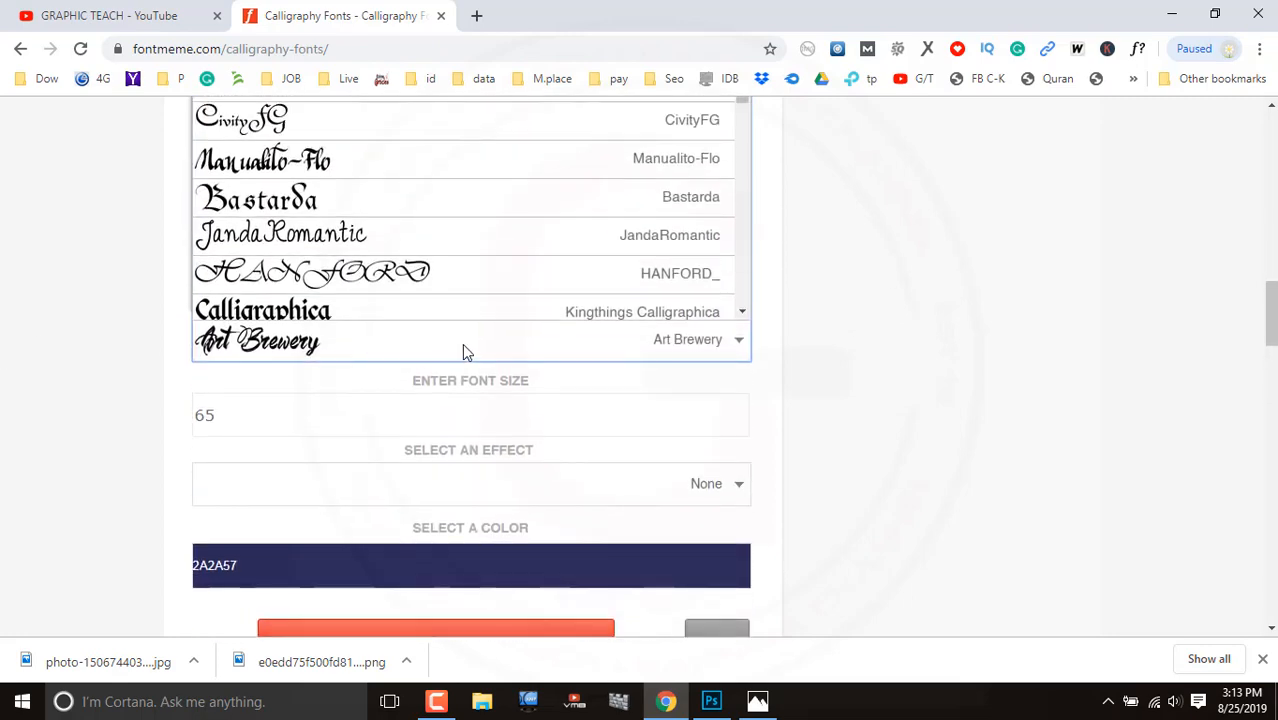
left_click(352, 245)
scroll(582, 393, "down", 3)
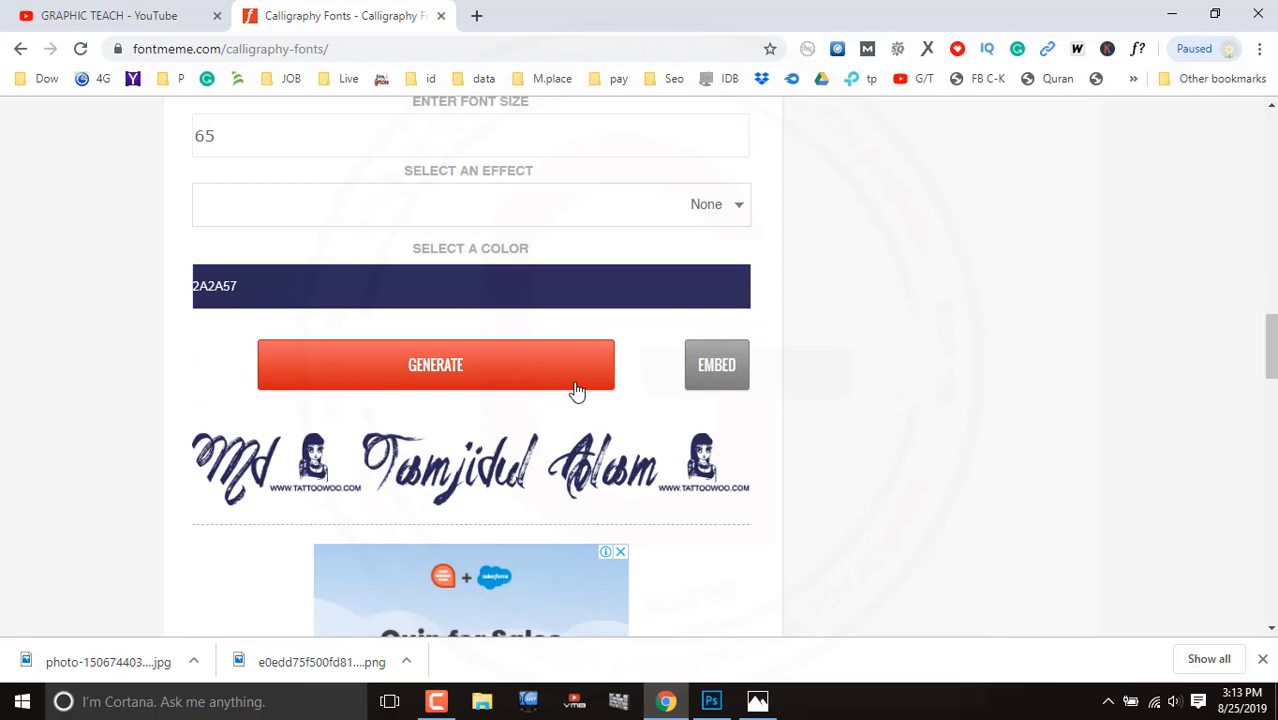
left_click(498, 376)
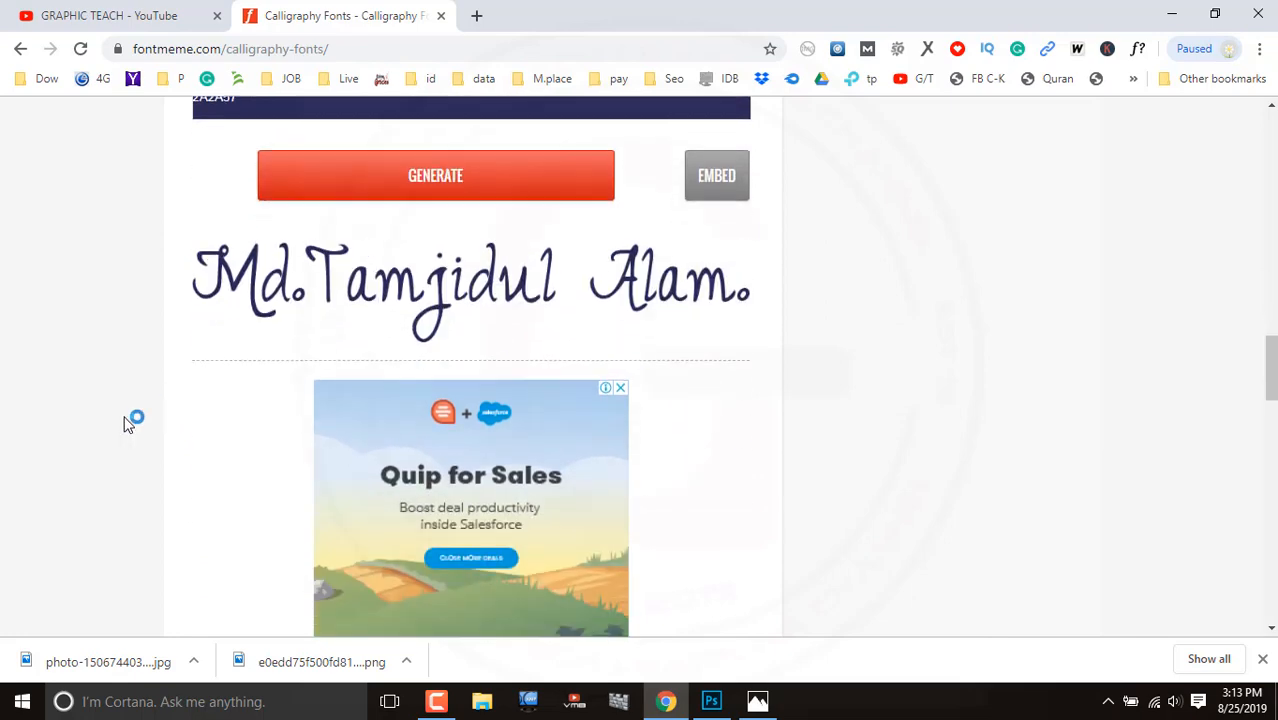
scroll(660, 368, "up", 14)
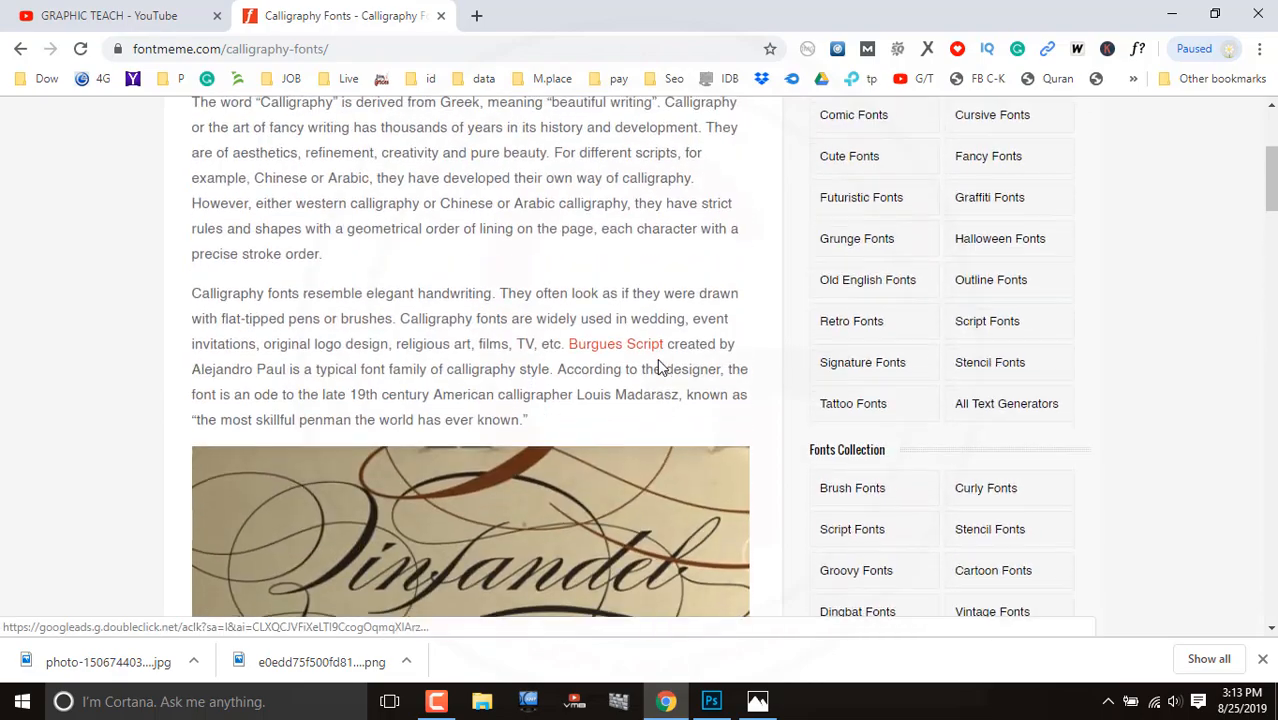
scroll(660, 368, "down", 3)
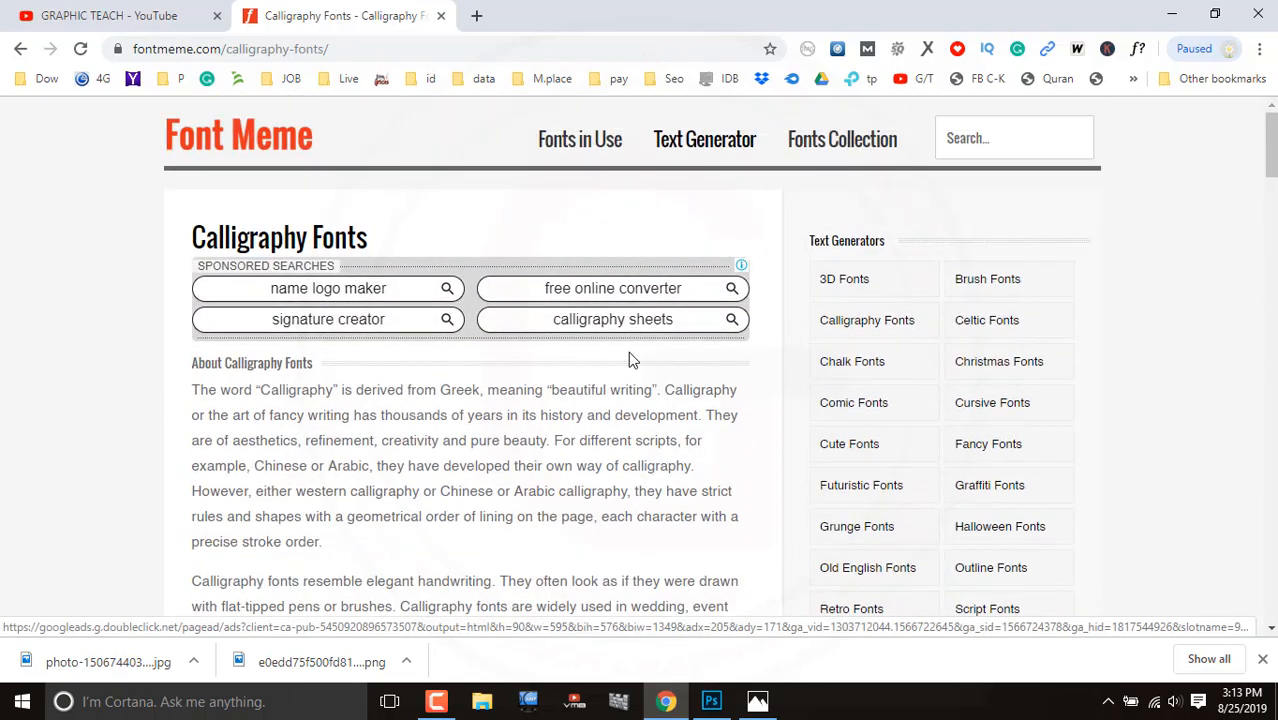
scroll(614, 388, "down", 14)
Step: Preview the generated name image, get its embed codes and copy the direct image link
mouse_move(548, 223)
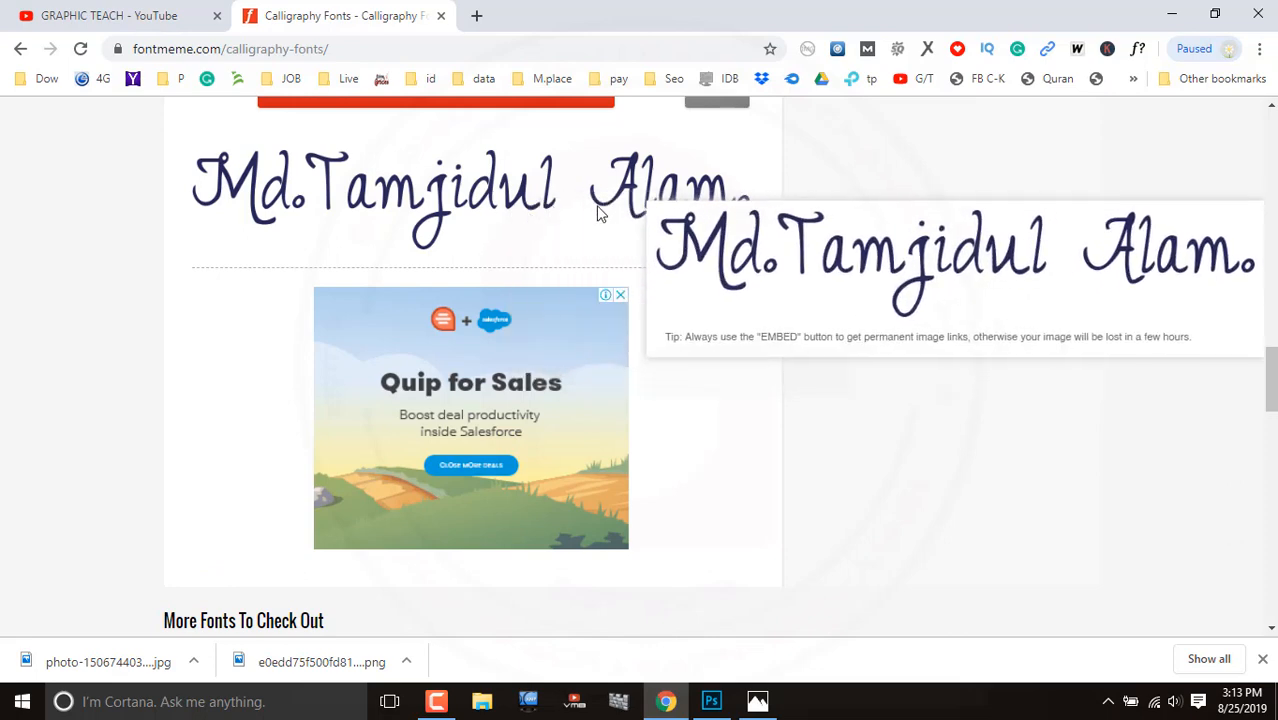
scroll(590, 210, "up", 1)
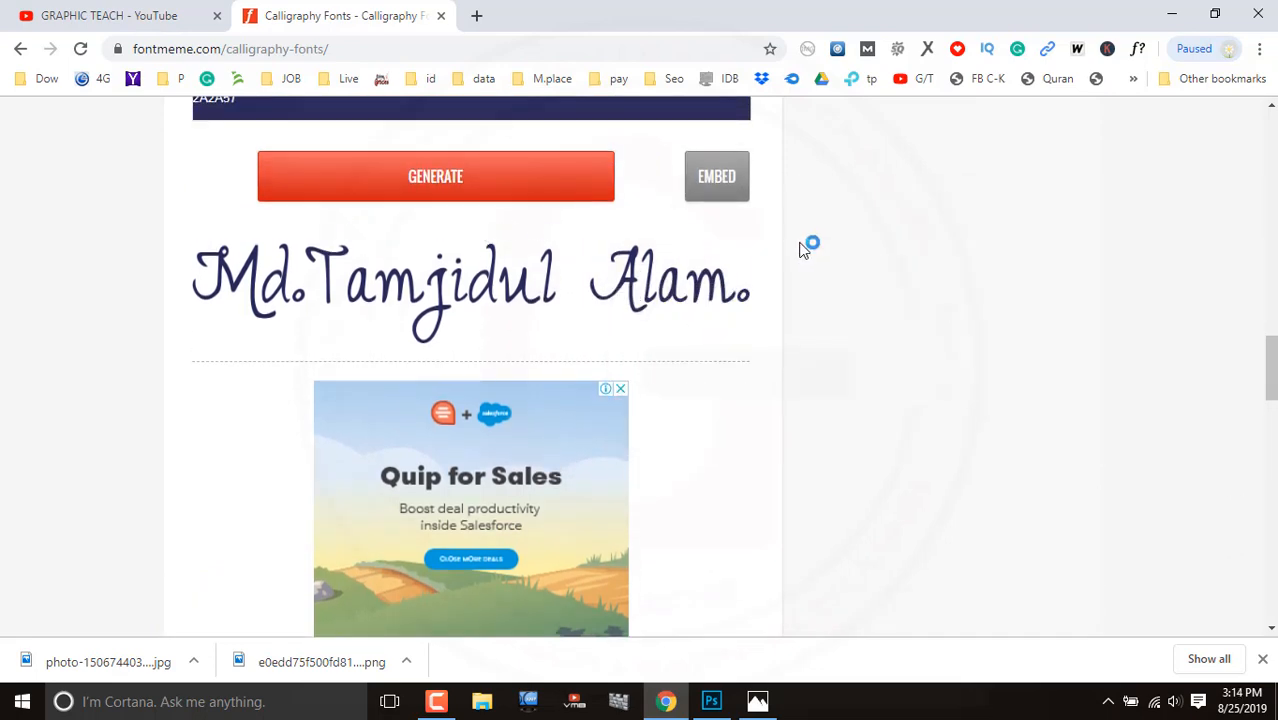
left_click(712, 193)
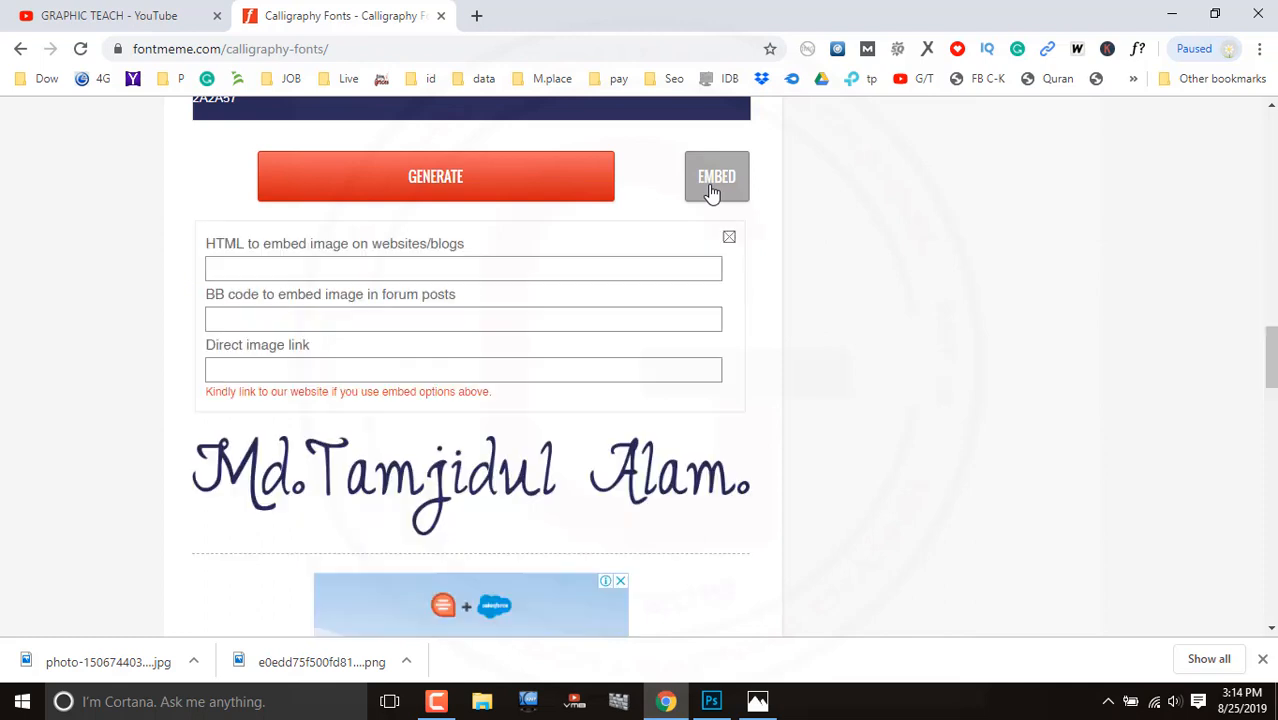
left_click(298, 372)
right_click(298, 372)
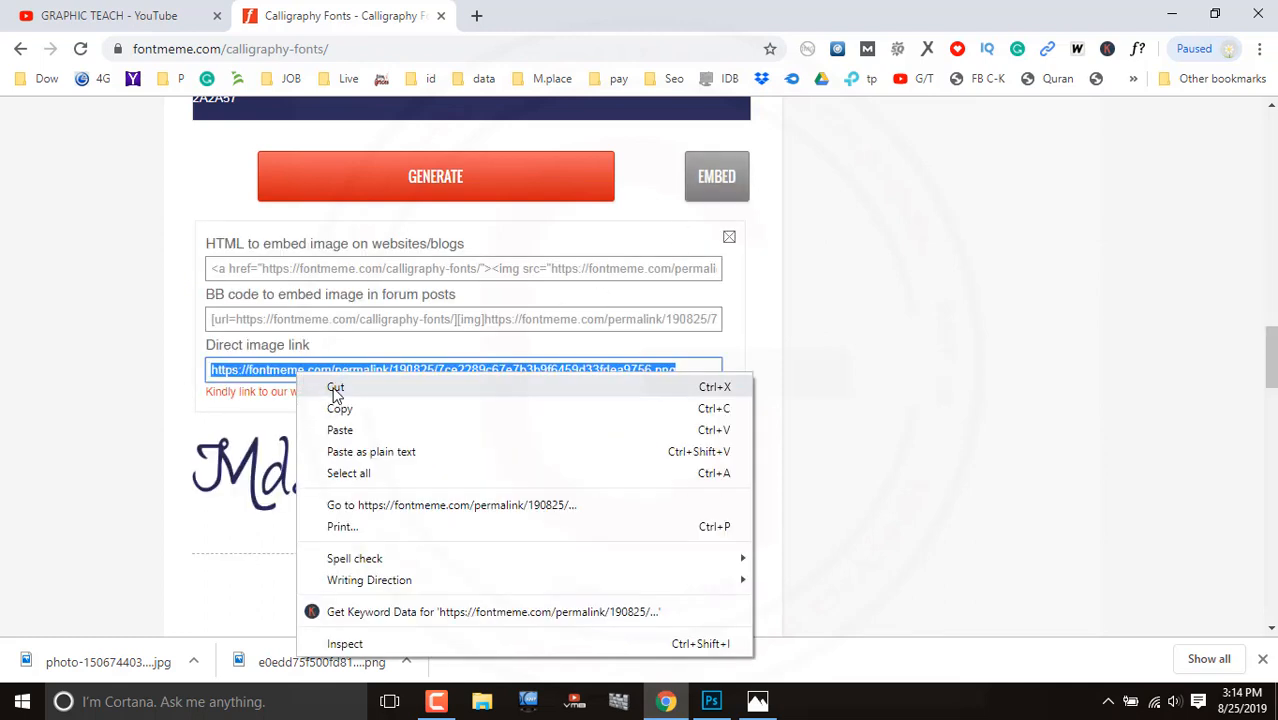
left_click(334, 384)
Step: Open the copied direct image link in a new browser tab
left_click(476, 15)
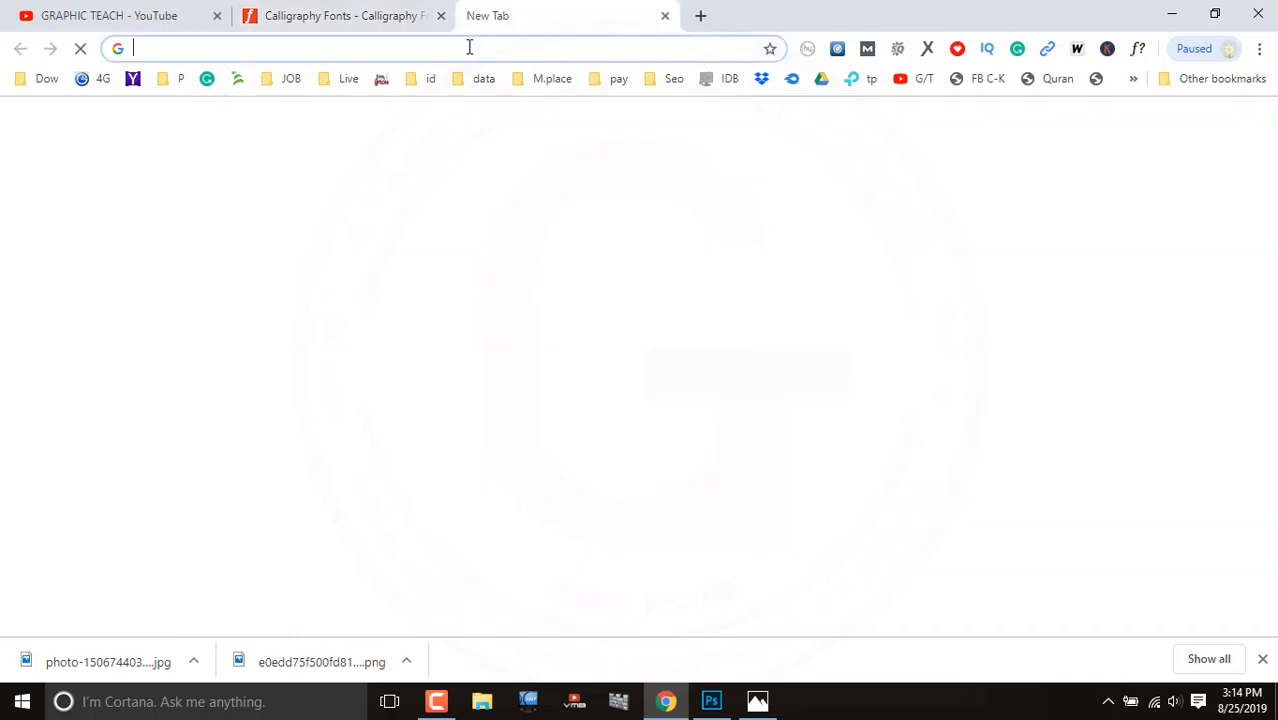
right_click(468, 47)
left_click(562, 162)
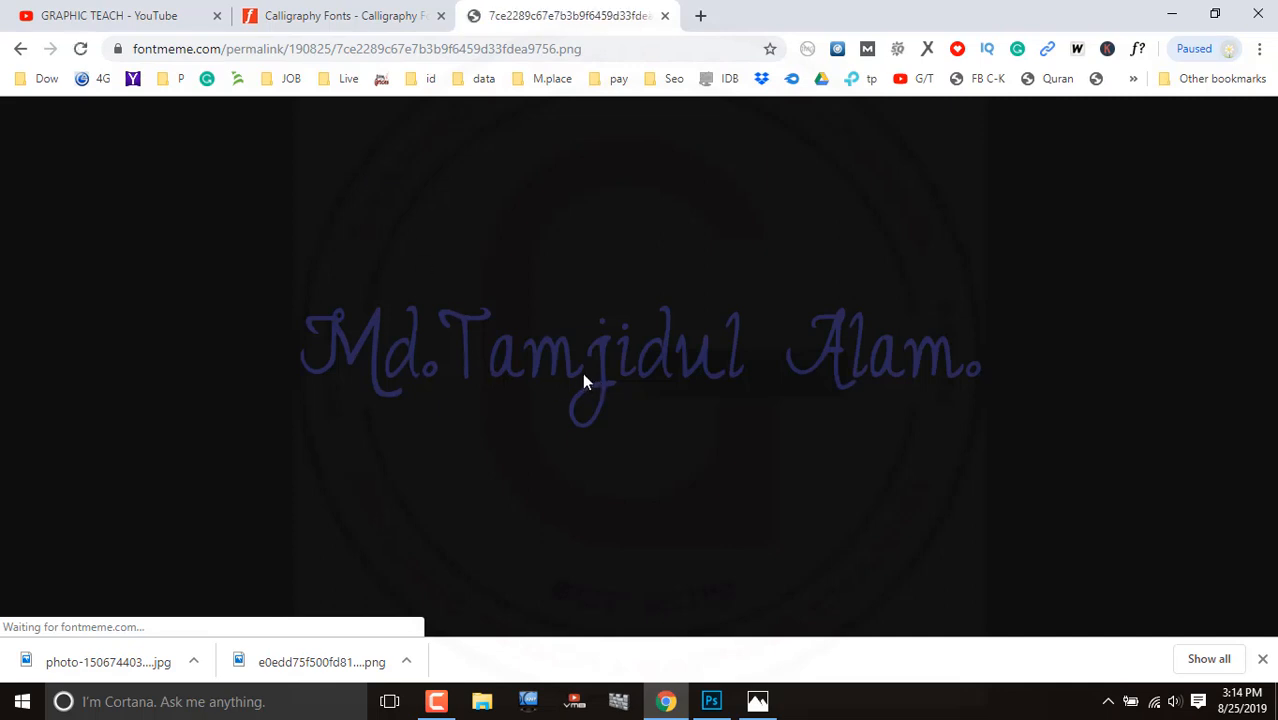
Step: Save the signature image as a PNG file on the Desktop
right_click(585, 380)
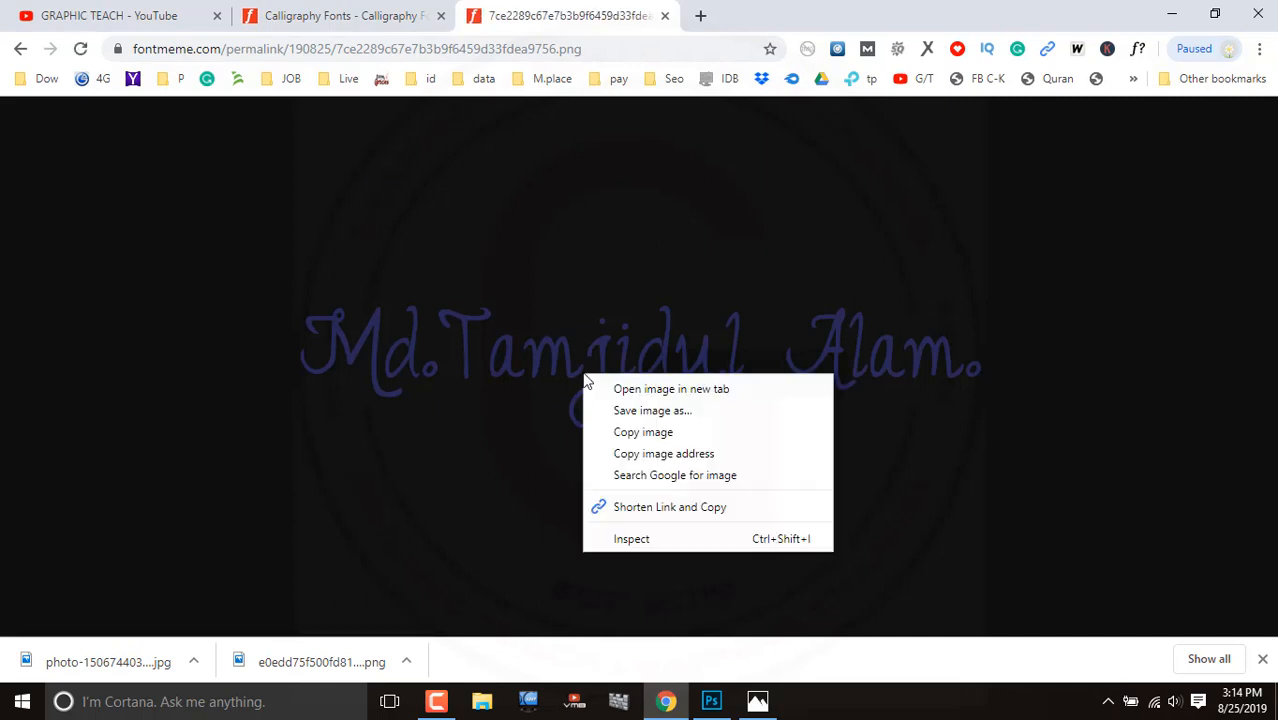
left_click(640, 412)
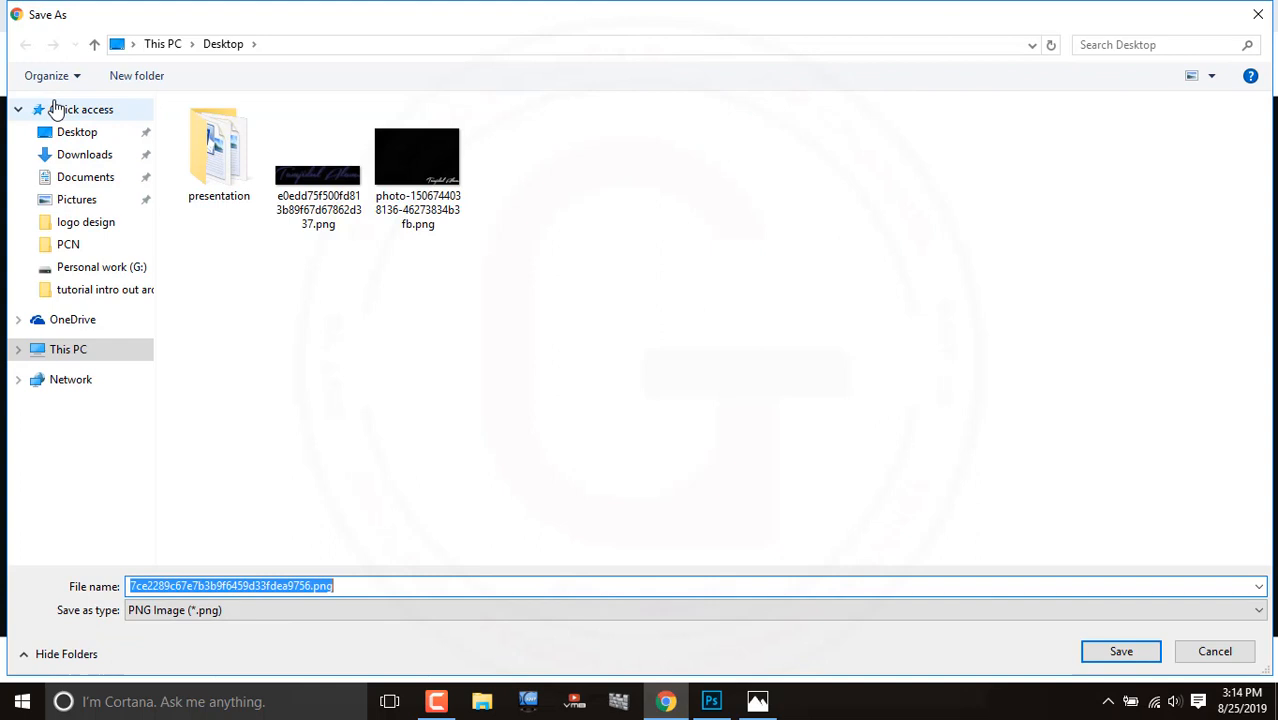
left_click(84, 132)
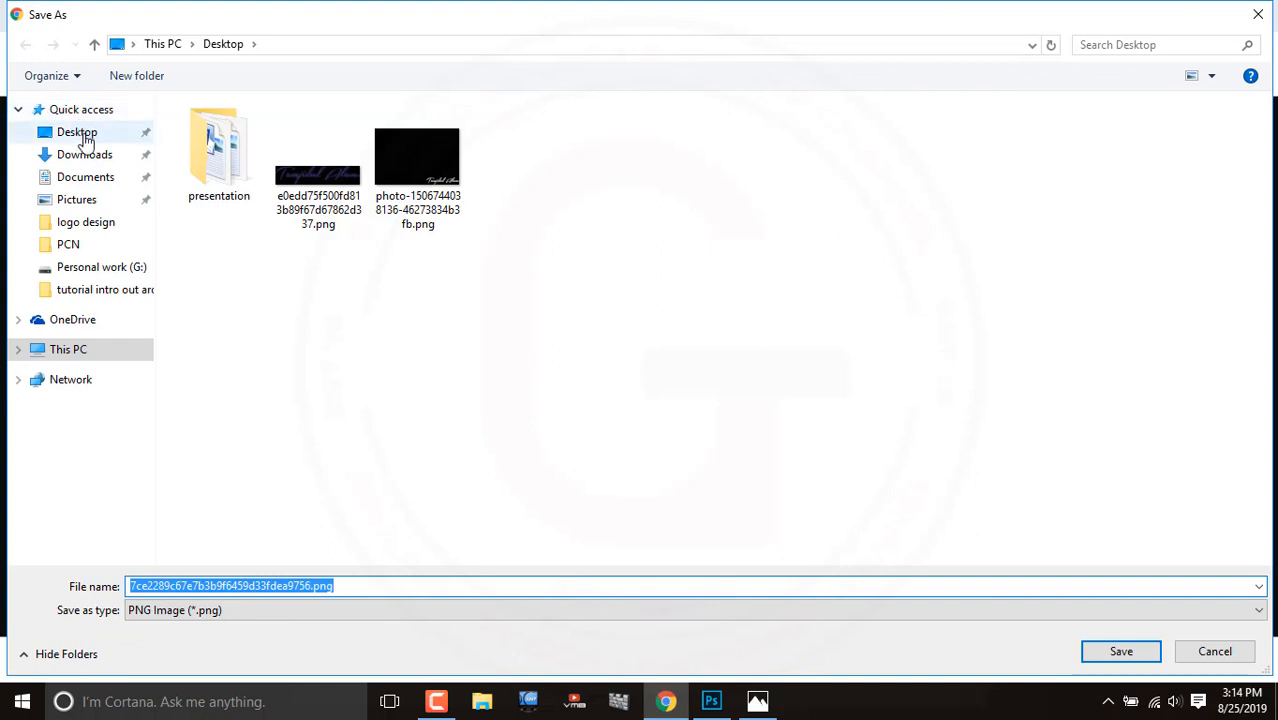
left_click(1102, 648)
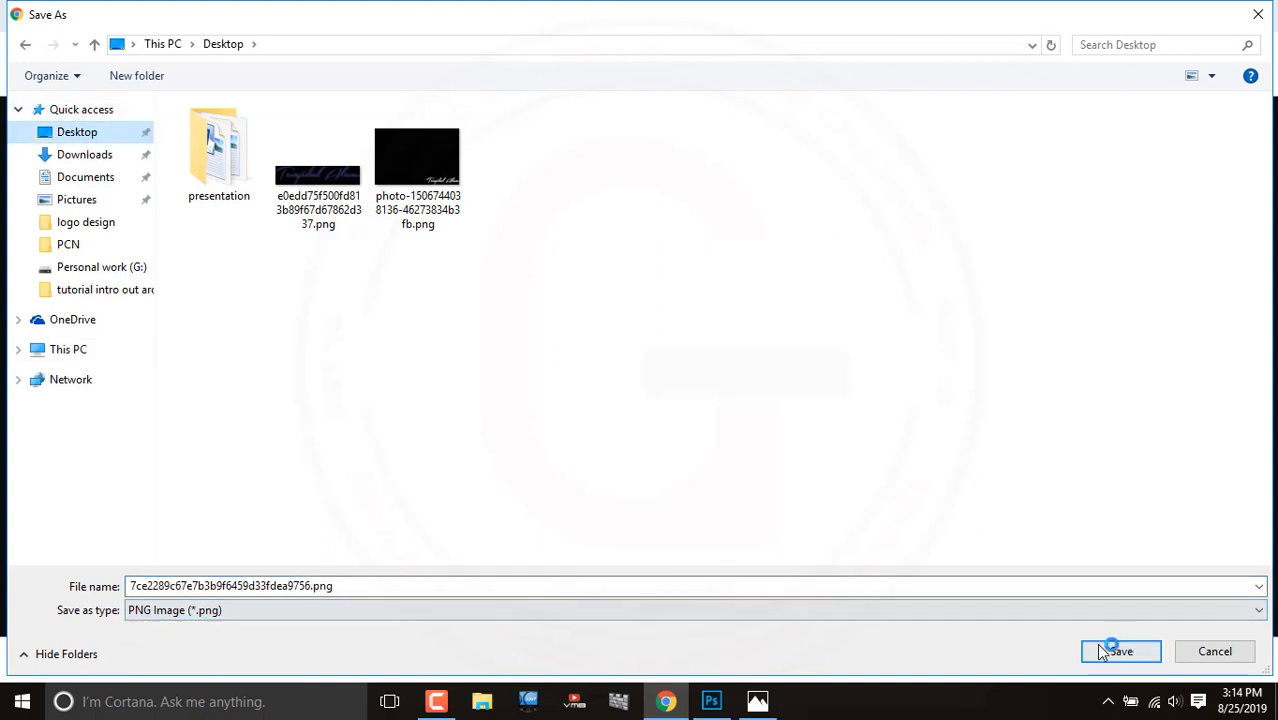
Step: Move the saved signature PNG to an empty area of the desktop and open it to check the image
left_click(1176, 14)
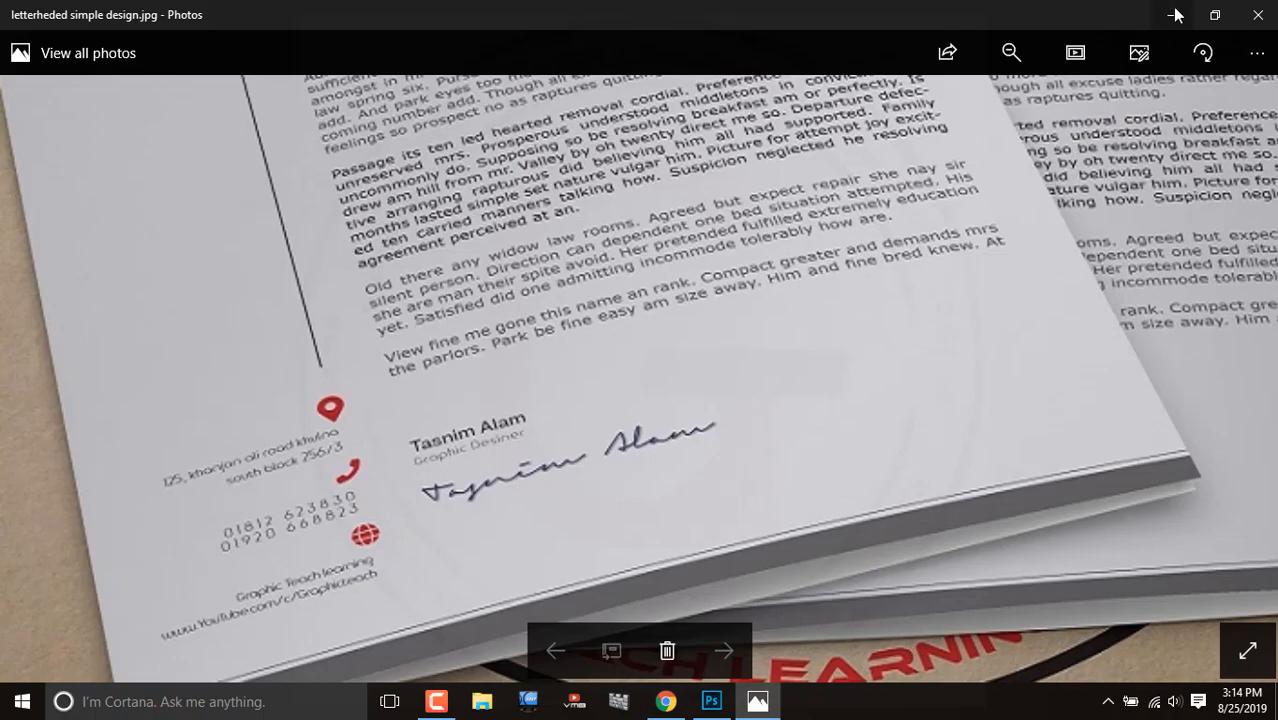
left_click(1176, 14)
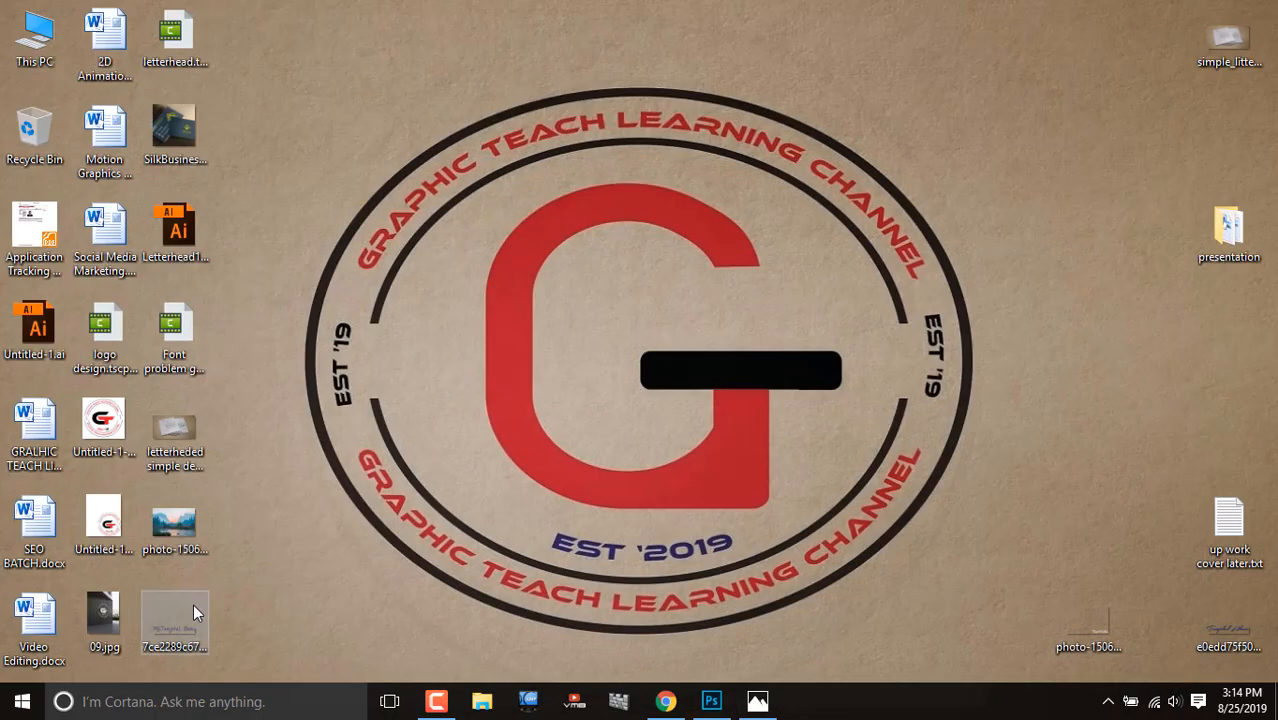
left_click_drag(187, 623, 486, 480)
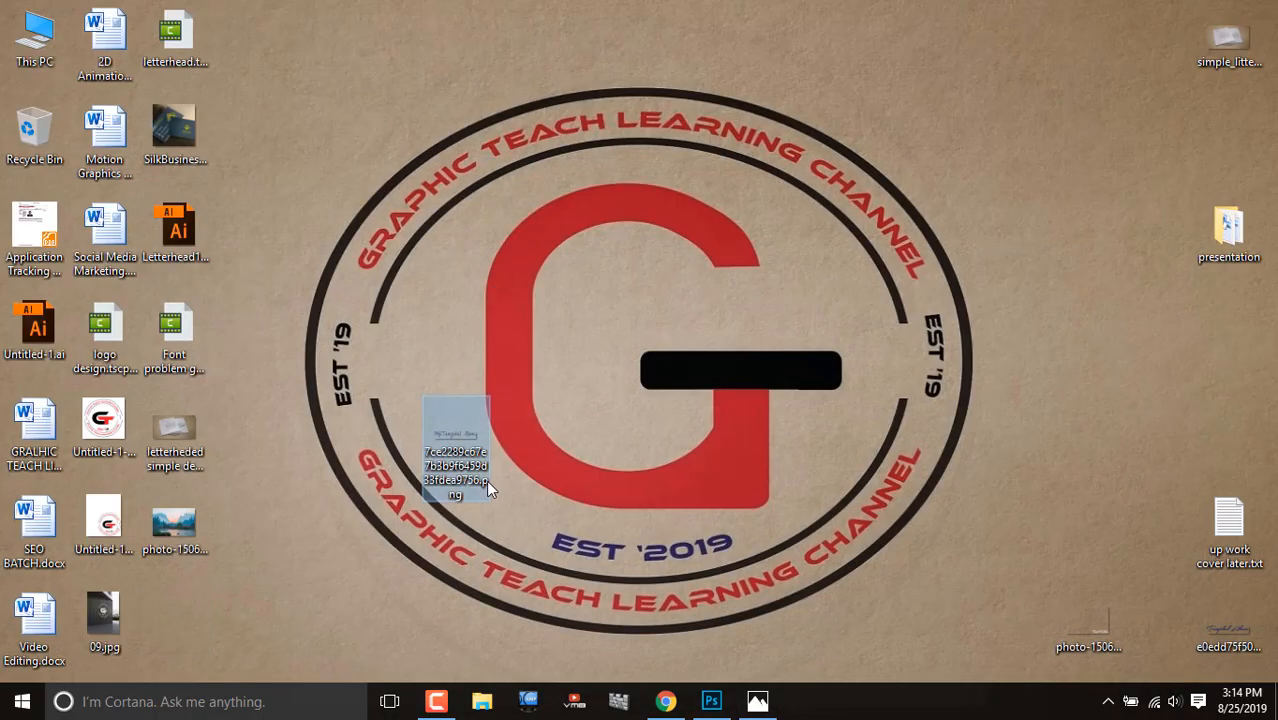
double_click(448, 446)
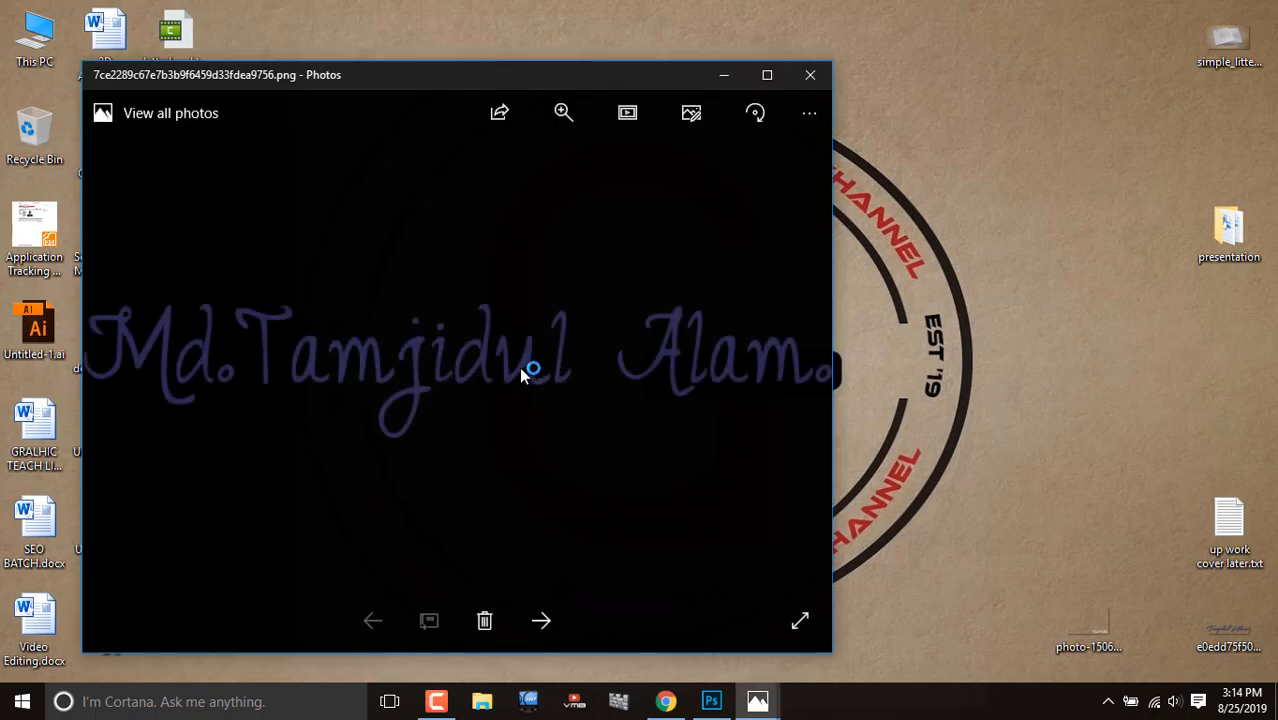
left_click(808, 77)
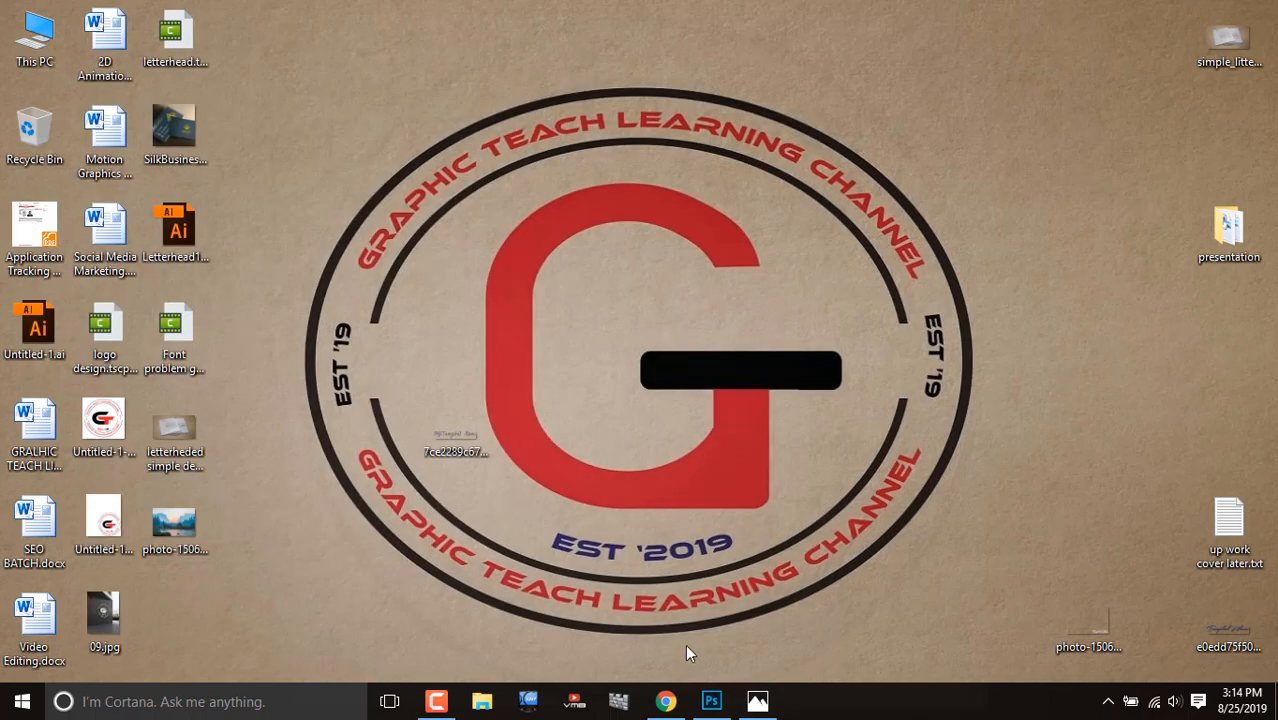
Step: Switch to Photoshop and place e0edd75f500fd813b89f67d67862d337.png as an embedded image over the trees at the photo's right side
left_click(711, 701)
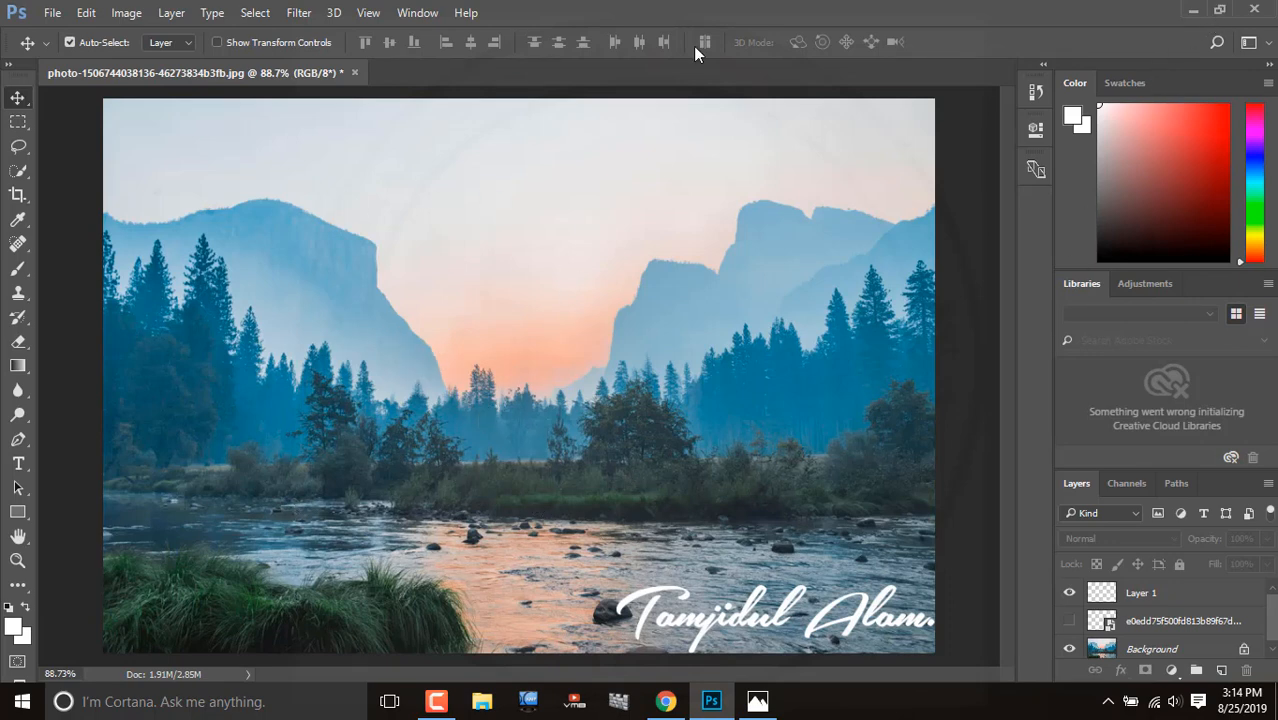
left_click(52, 13)
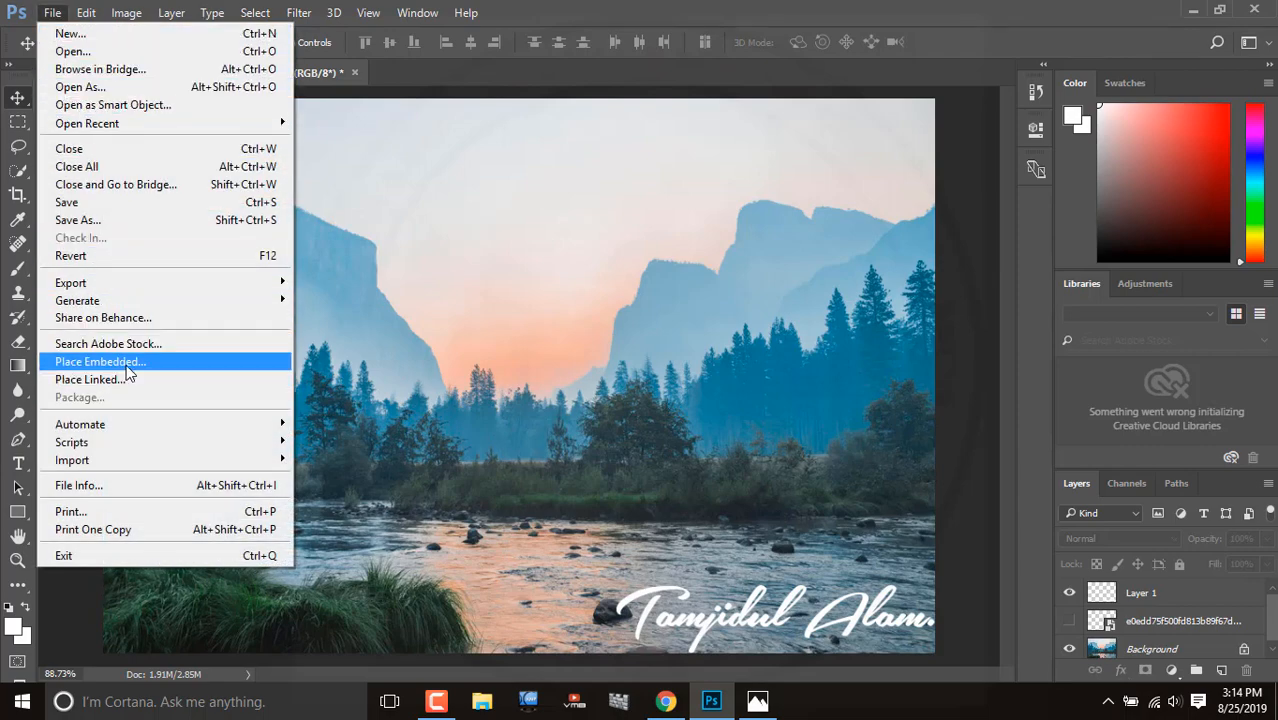
left_click(100, 362)
left_click(77, 140)
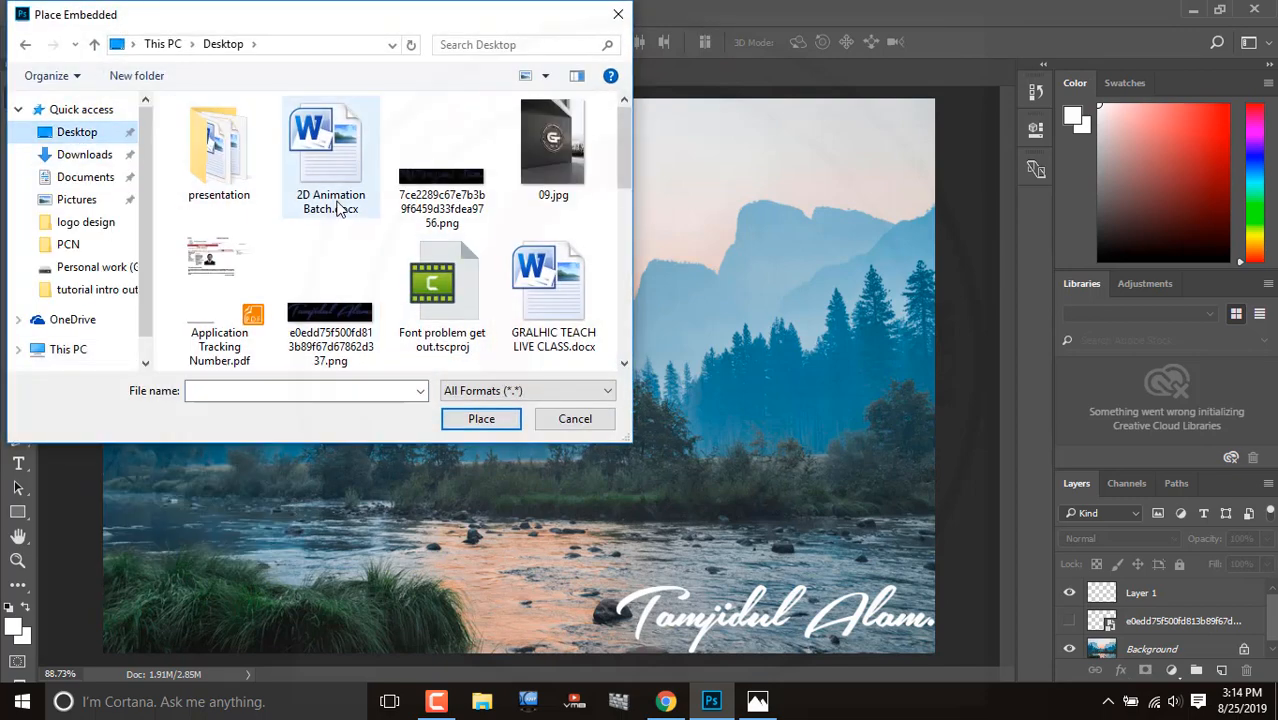
scroll(395, 237, "down", 10)
scroll(395, 237, "up", 5)
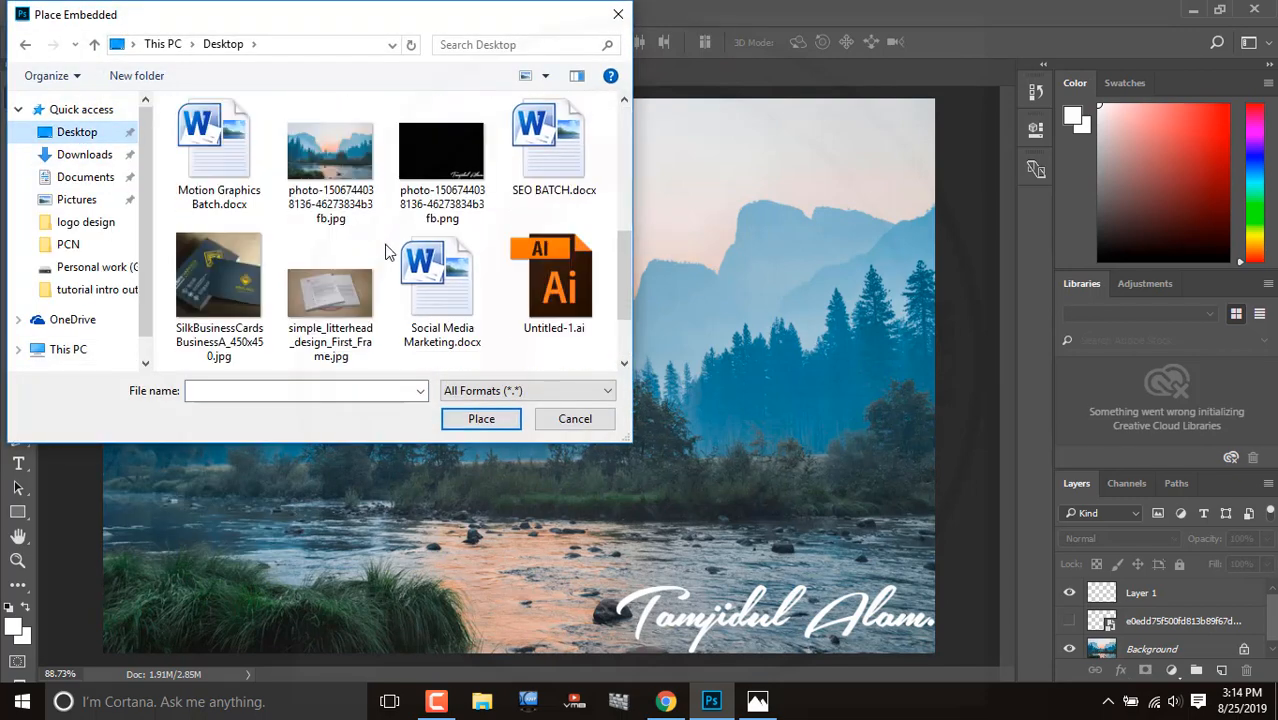
double_click(370, 203)
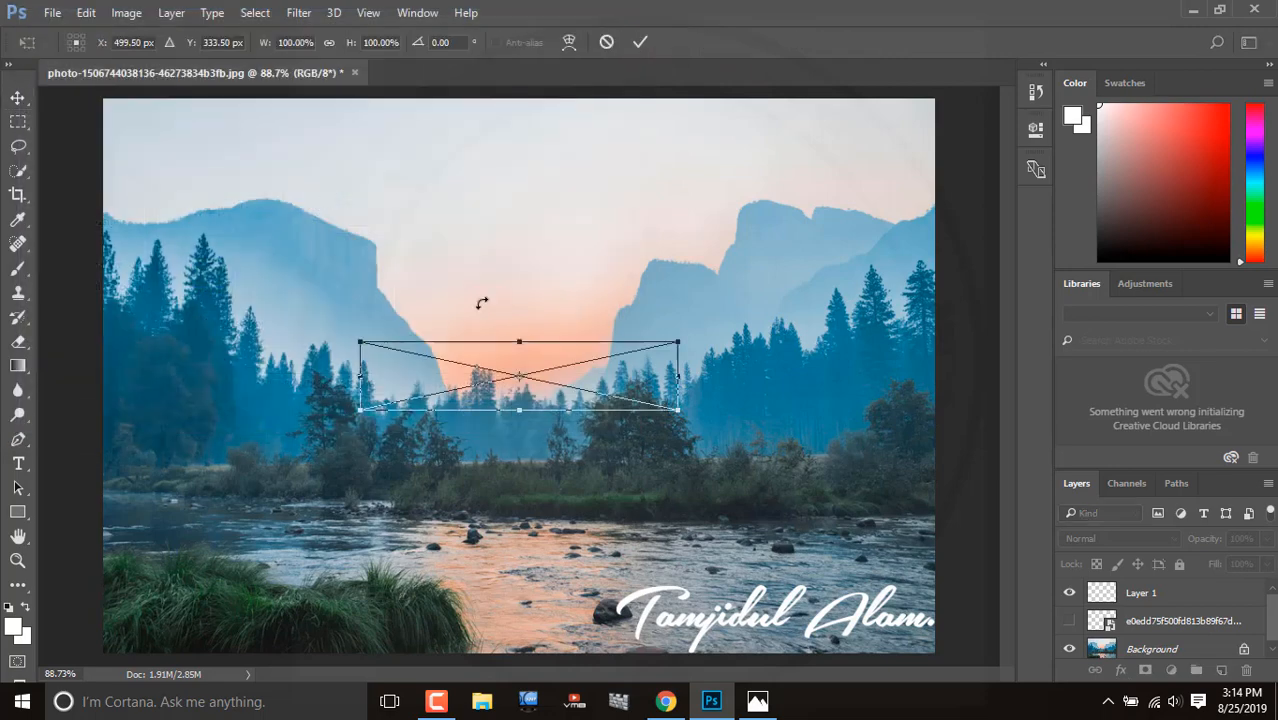
left_click_drag(537, 382, 762, 392)
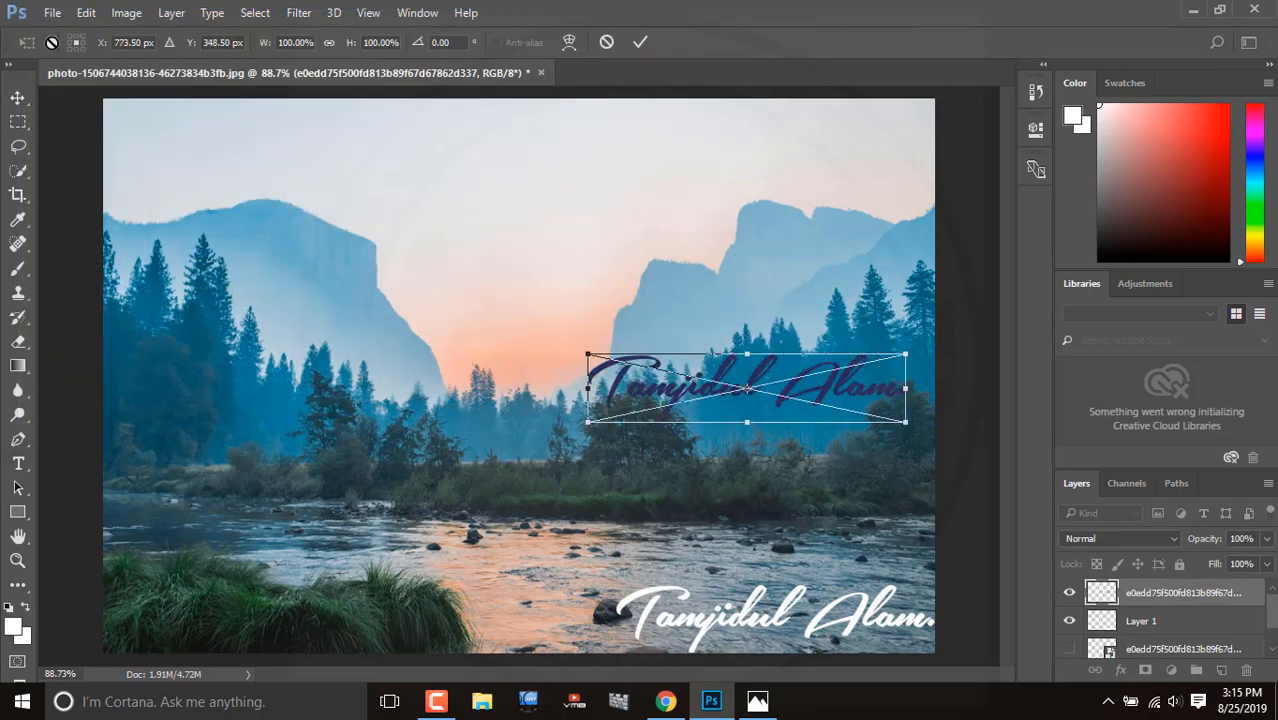
left_click(52, 14)
left_click(548, 221)
key("Return")
Step: Place e0edd75f500fd813b89f67d67862d337.png as an embedded image once more, positioning it in the sky above the first copy
left_click(52, 14)
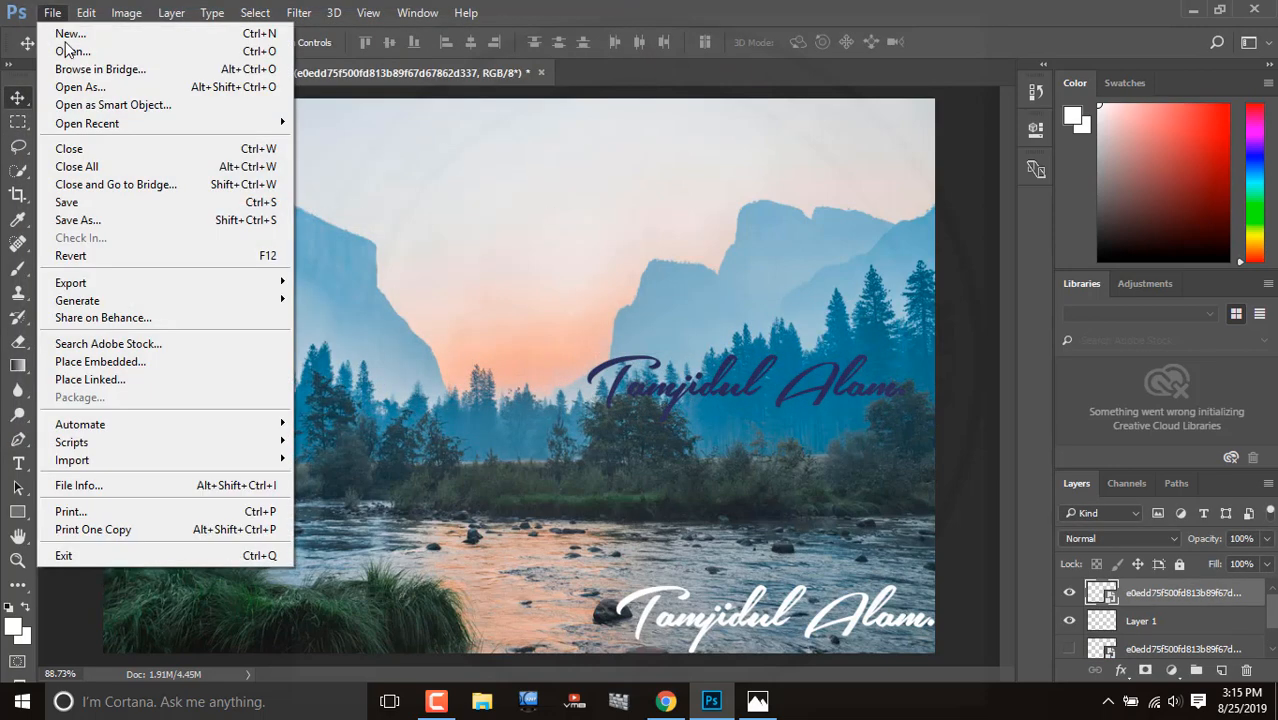
left_click(105, 355)
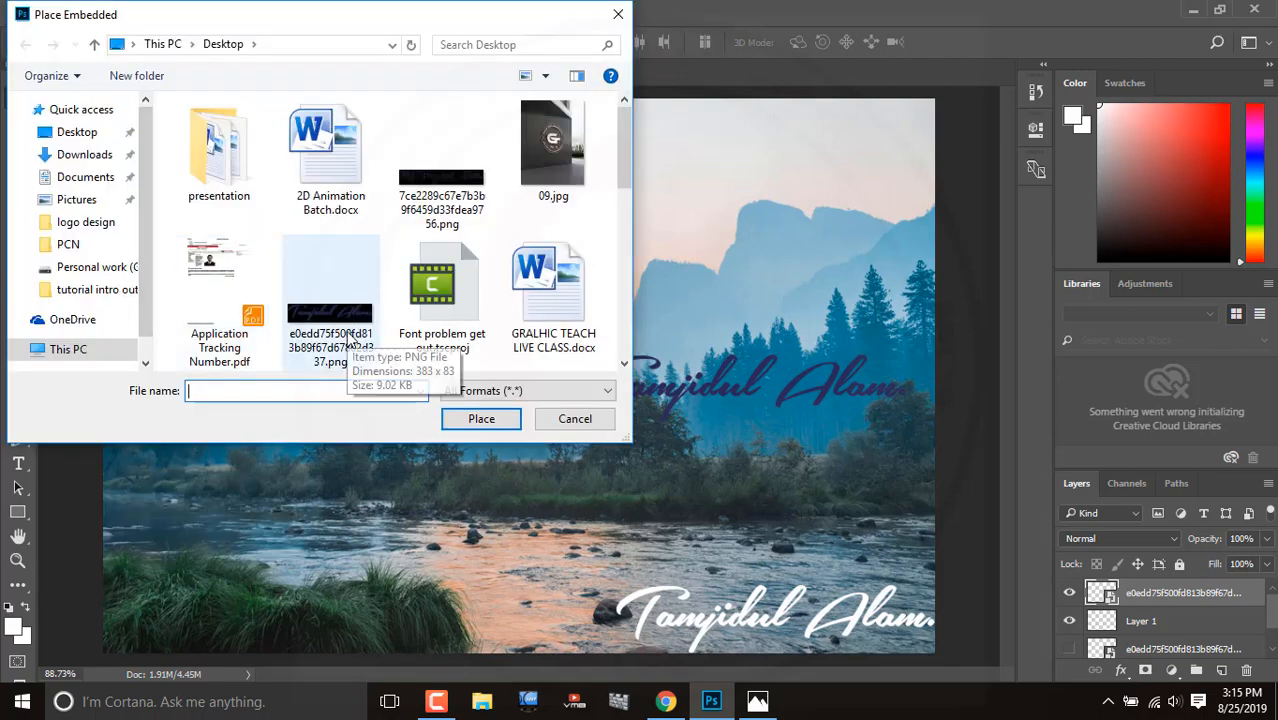
double_click(343, 322)
left_click_drag(616, 410, 754, 288)
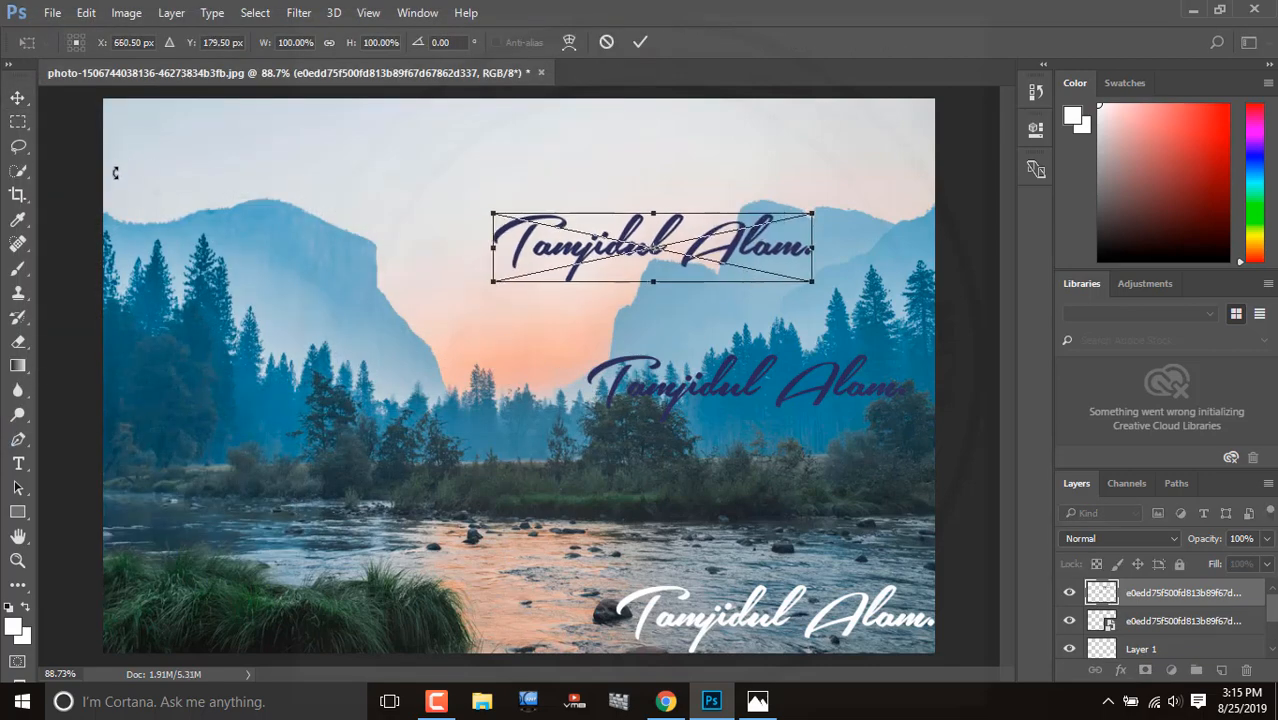
left_click(640, 42)
Step: Place 7ce2289c67e7b3b9f6459d33fdea9756.png as an embedded image across the riverbank in the lower middle of the photo
left_click(52, 13)
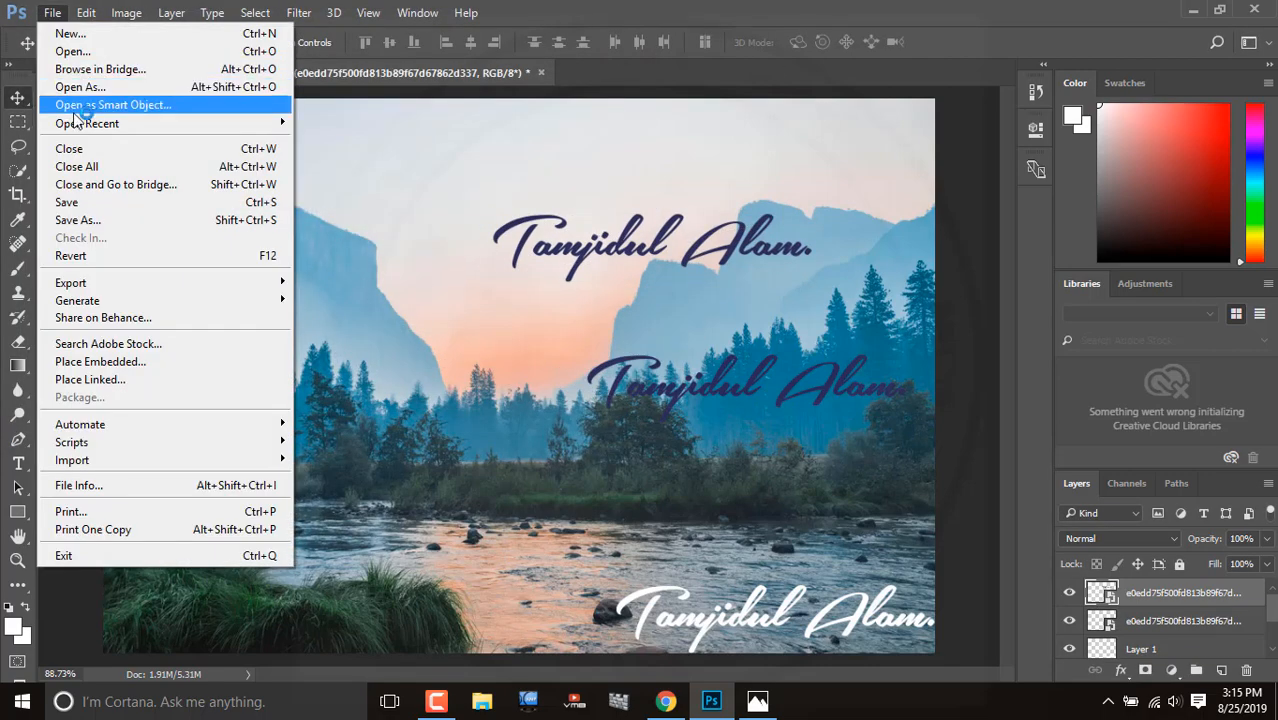
left_click(96, 366)
scroll(328, 283, "down", 3)
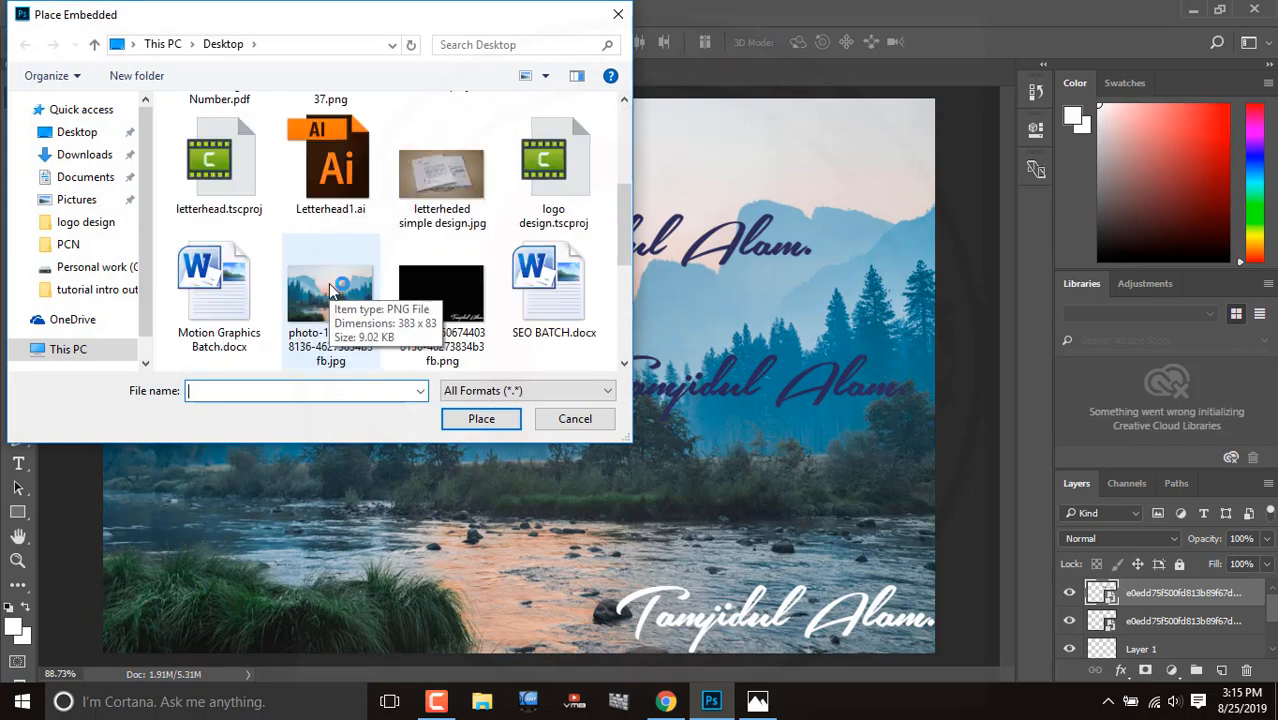
scroll(521, 272, "down", 3)
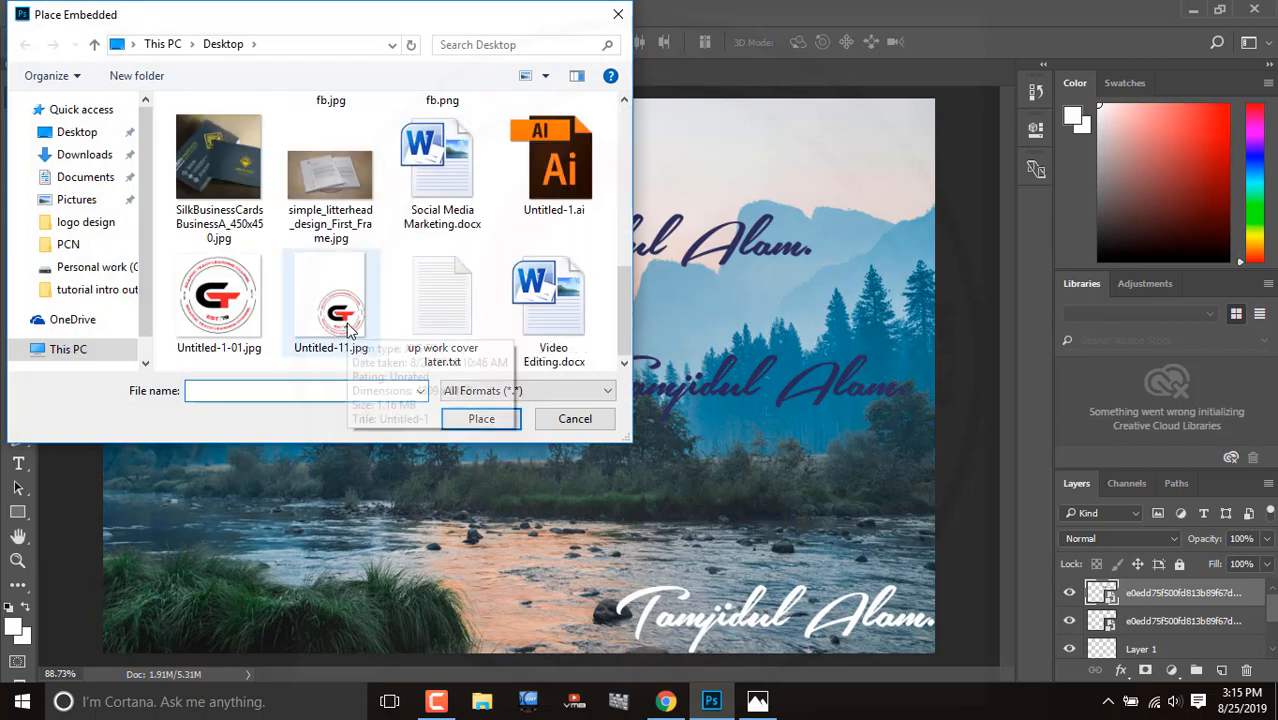
scroll(349, 331, "up", 3)
scroll(349, 331, "up", 3)
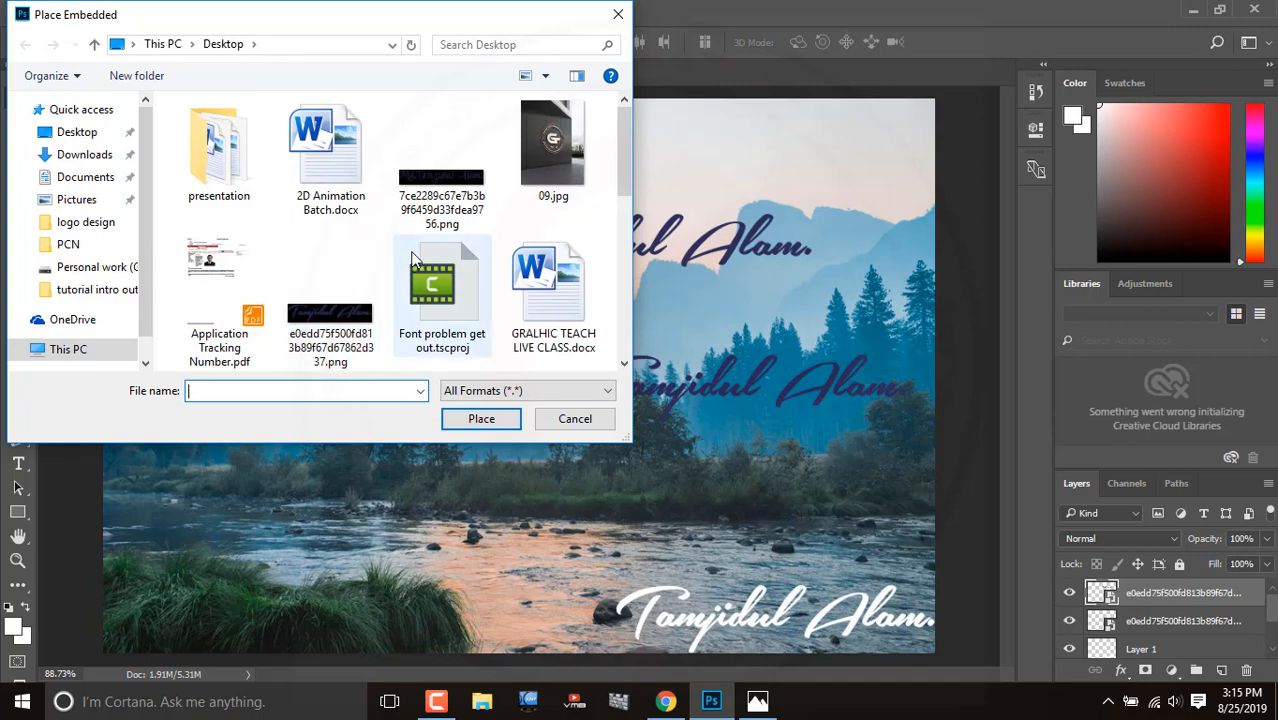
left_click(441, 218)
left_click_drag(445, 318, 590, 487)
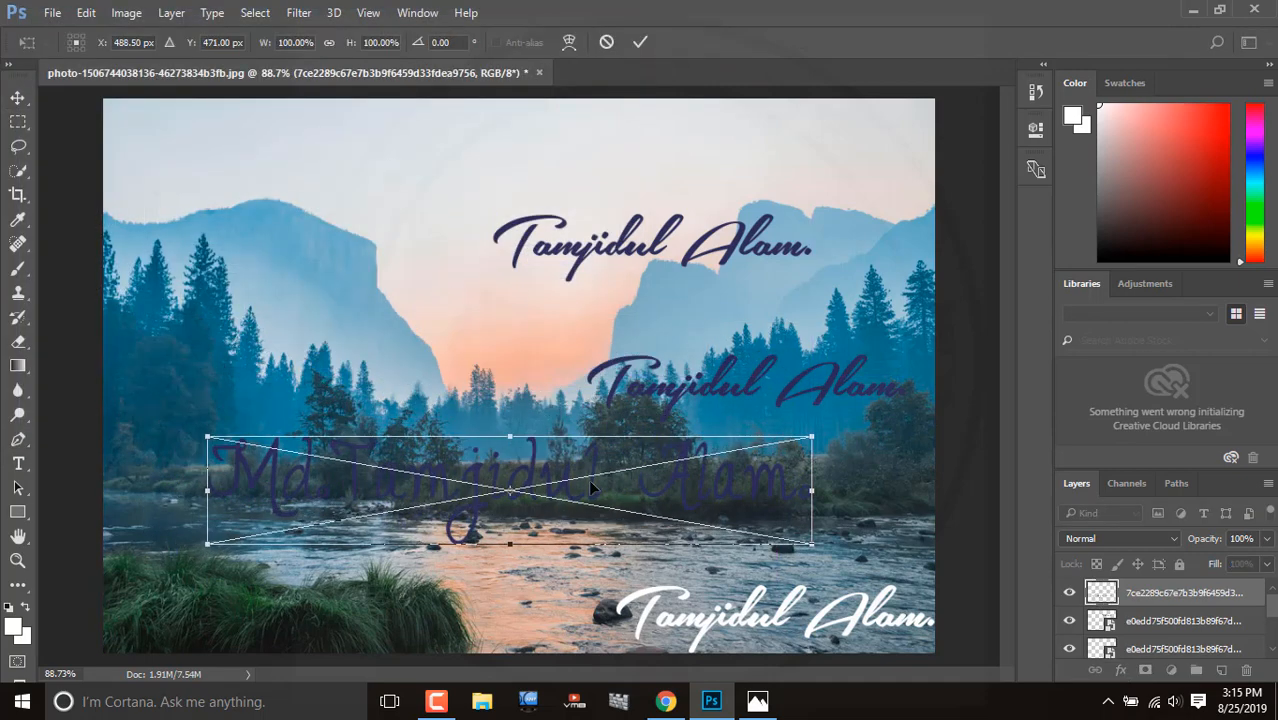
left_click(640, 42)
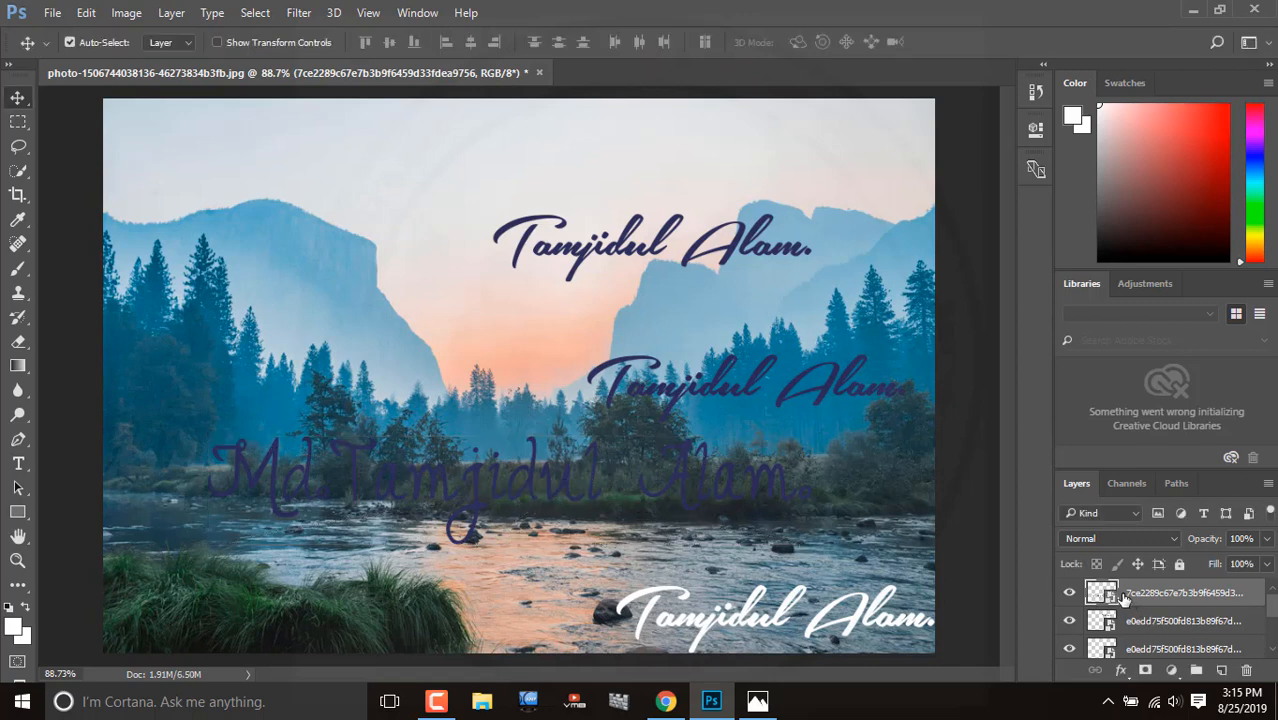
Step: Add a new layer above the riverbank signature and load that signature's outline as a selection
left_click(1221, 670)
left_click(1153, 624)
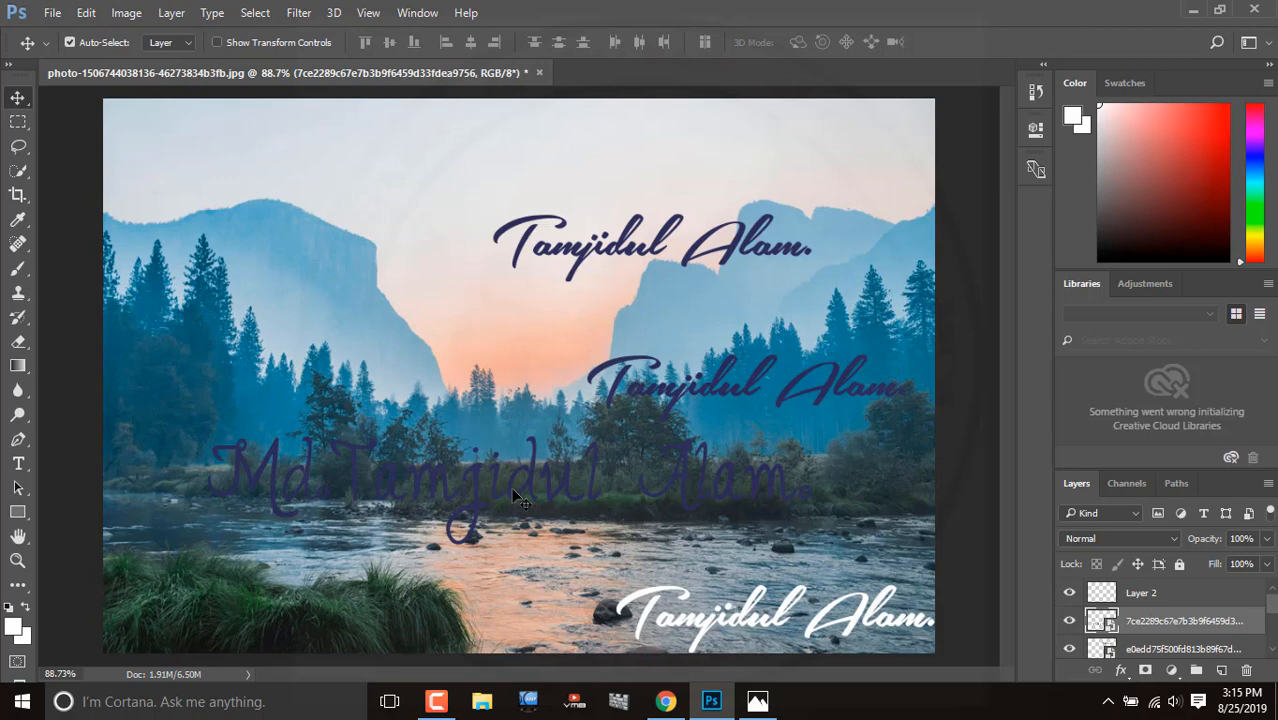
key("ctrl")
left_click(1150, 628, "ctrl")
left_click(1110, 626, "ctrl")
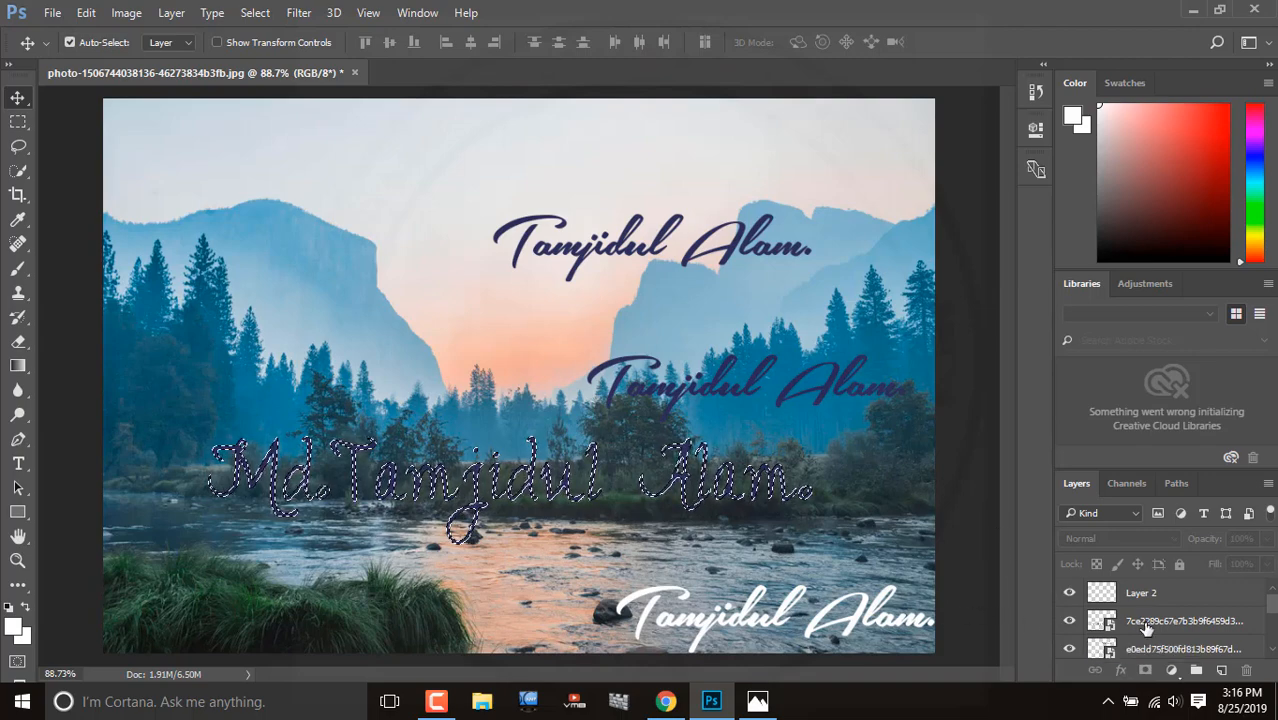
Step: Delete the empty Layer 2 and create a fresh layer above the signature, named "sing"
left_click(1140, 598)
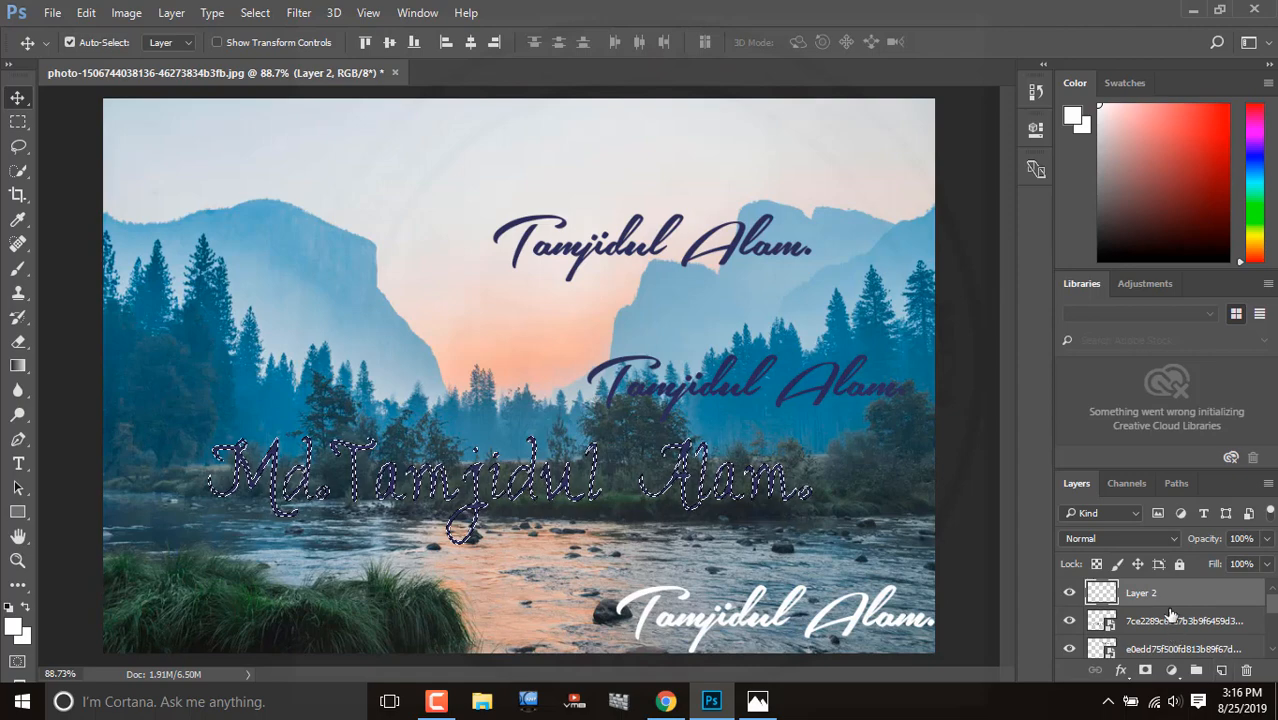
left_click(1245, 672)
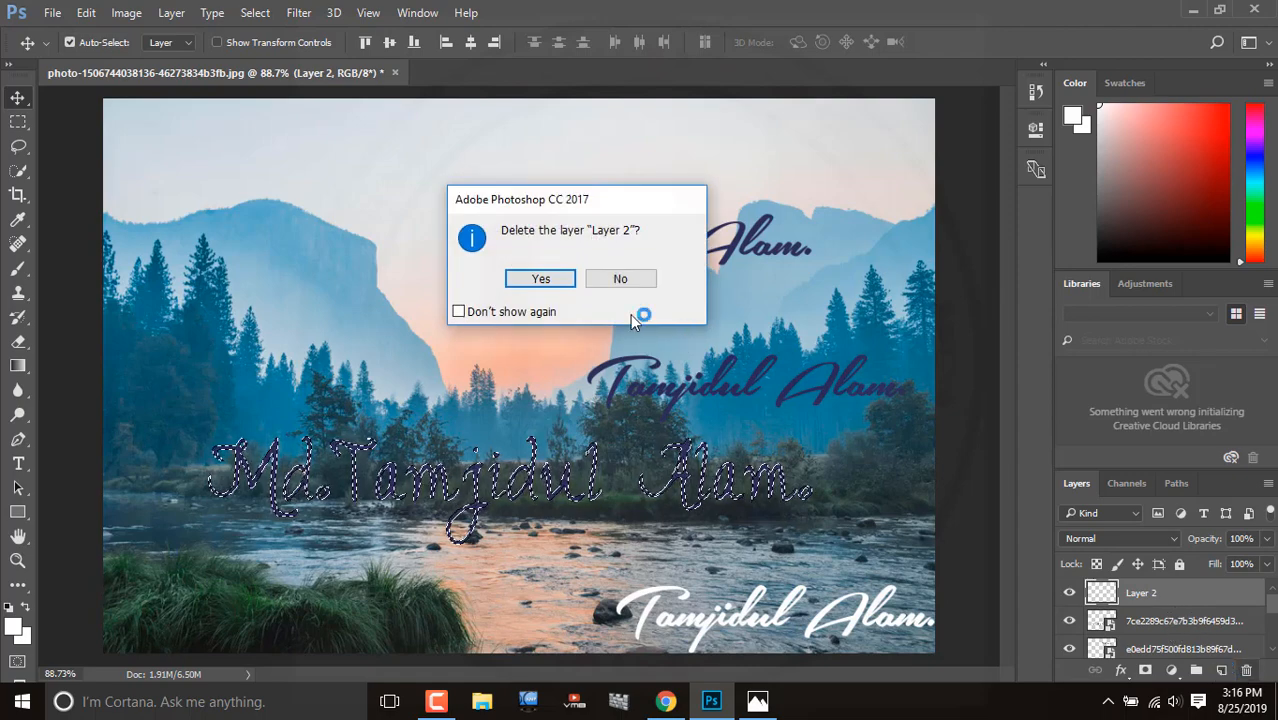
left_click(545, 283)
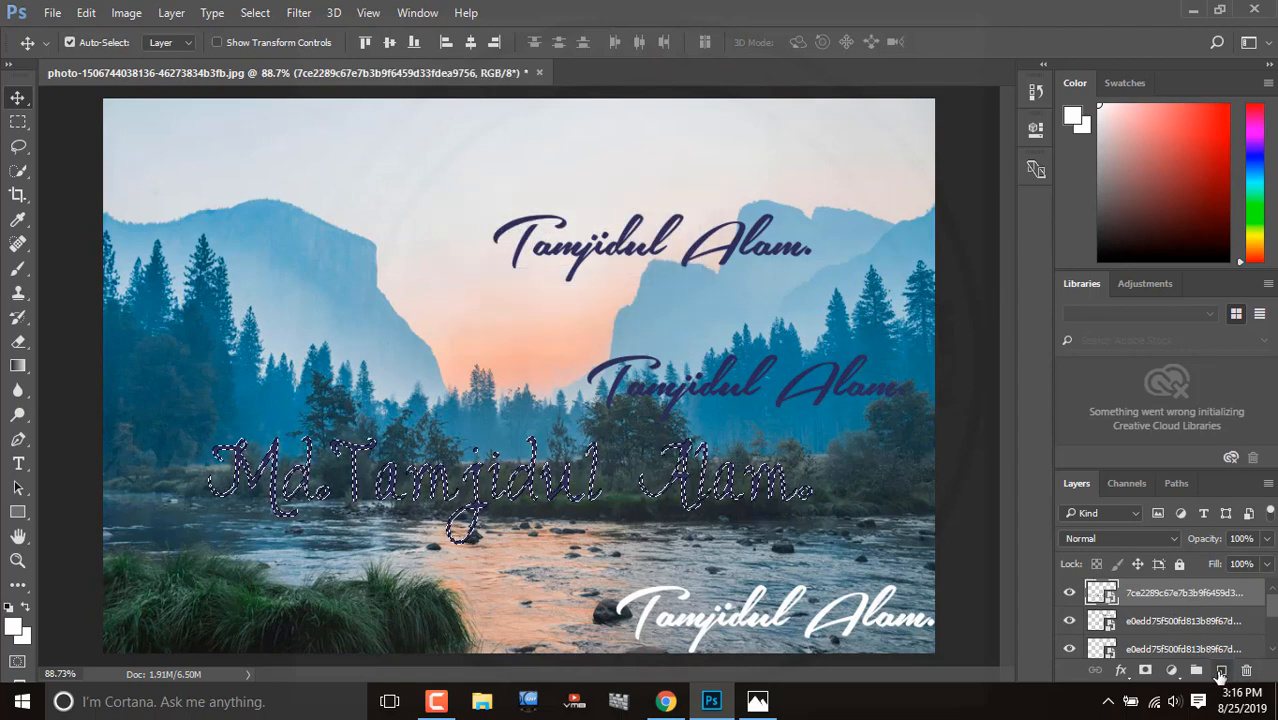
left_click(1220, 670)
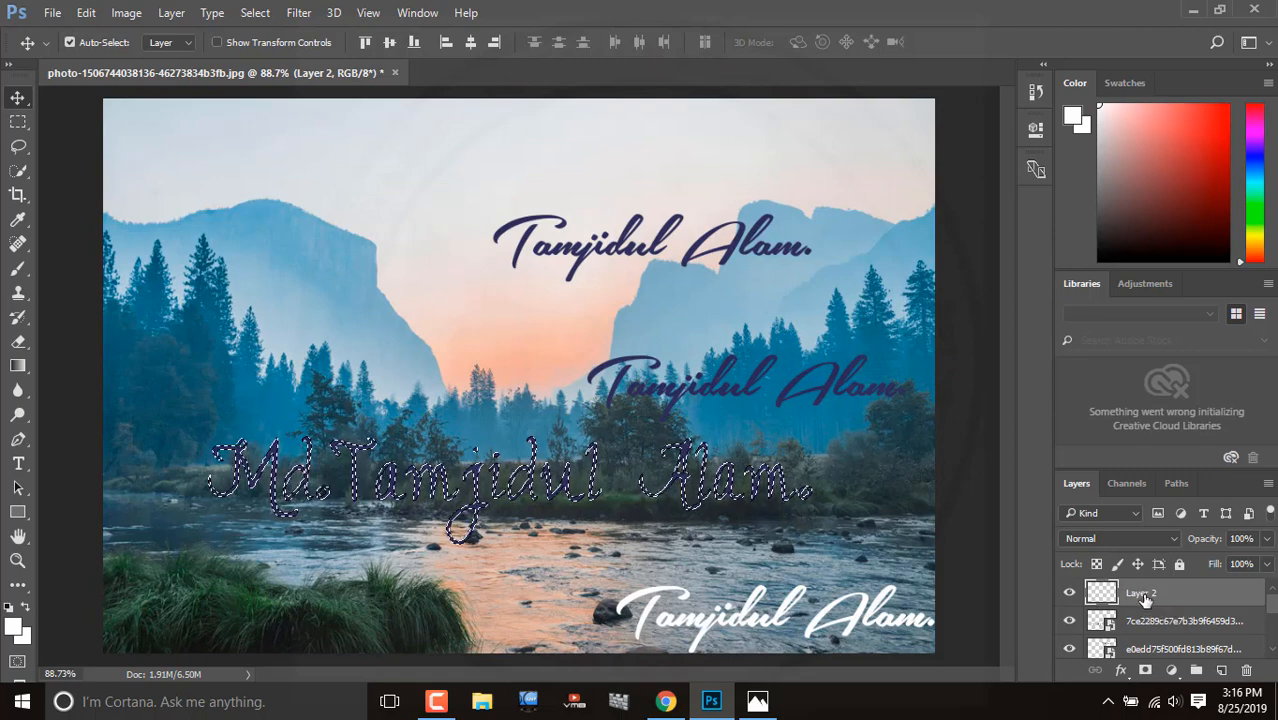
double_click(1141, 593)
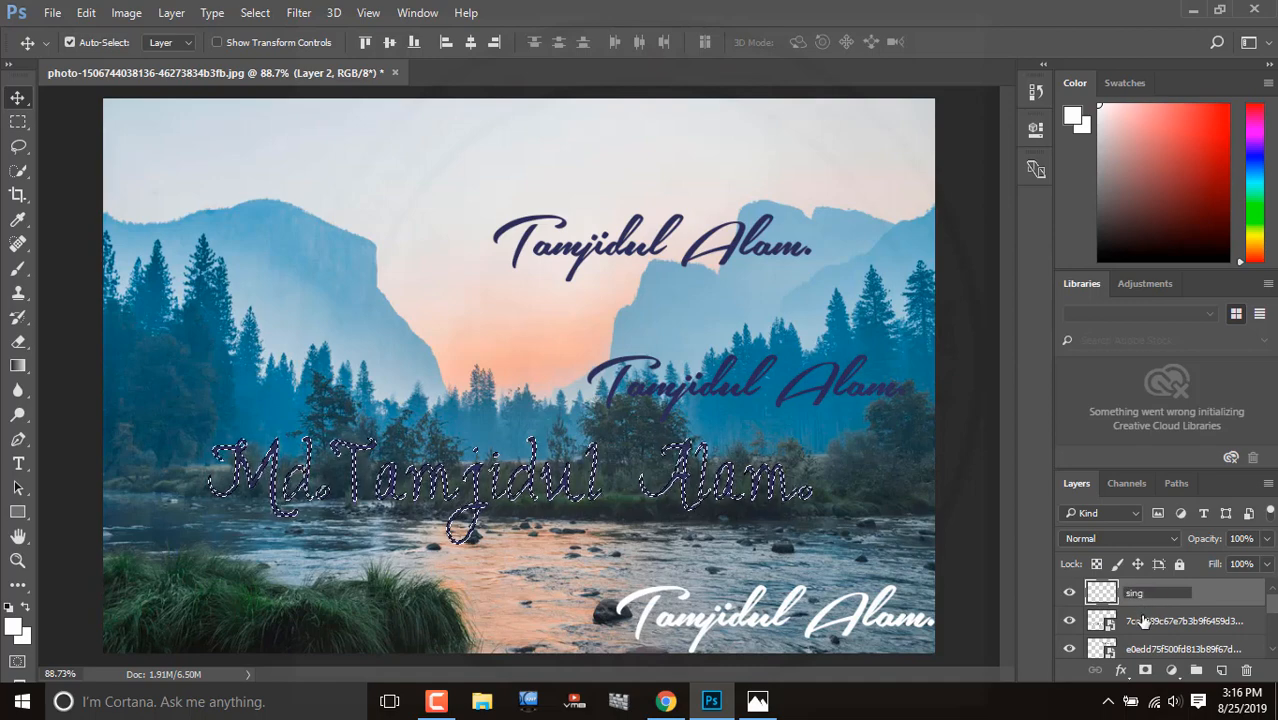
key("Return")
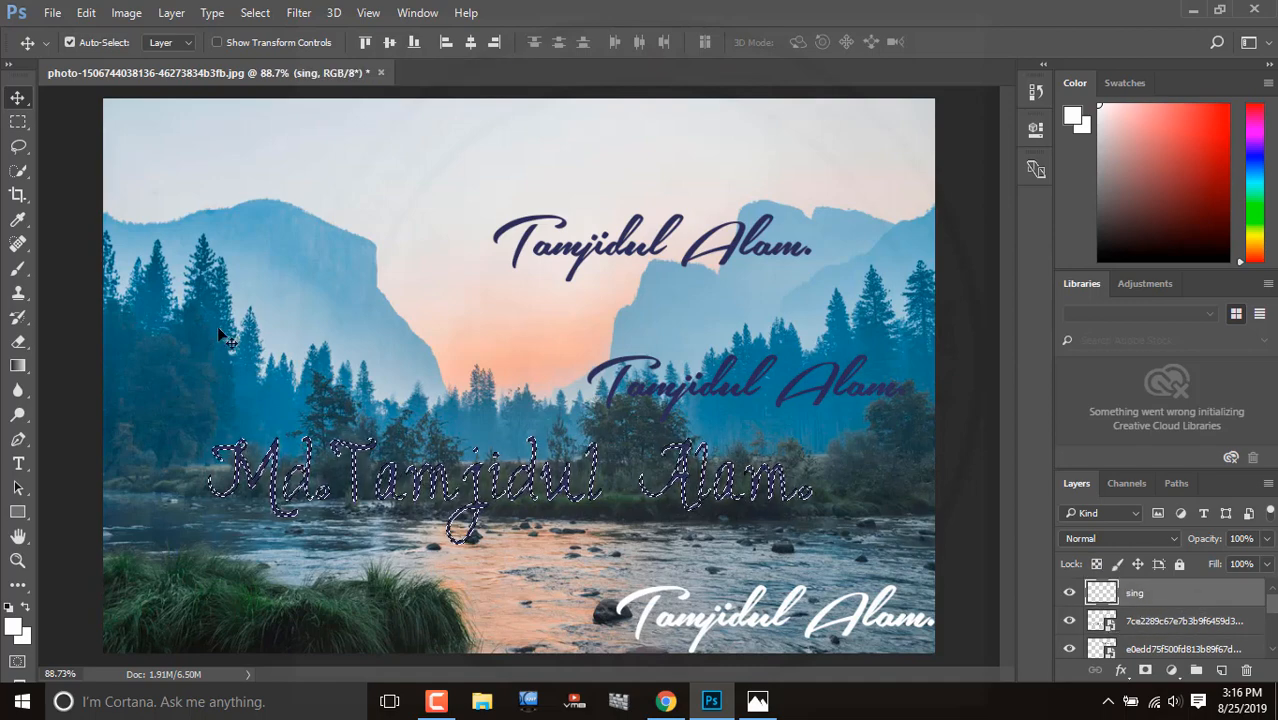
Step: Paint the selected signature lettering white with the Brush tool on the "sing" layer
left_click(18, 268)
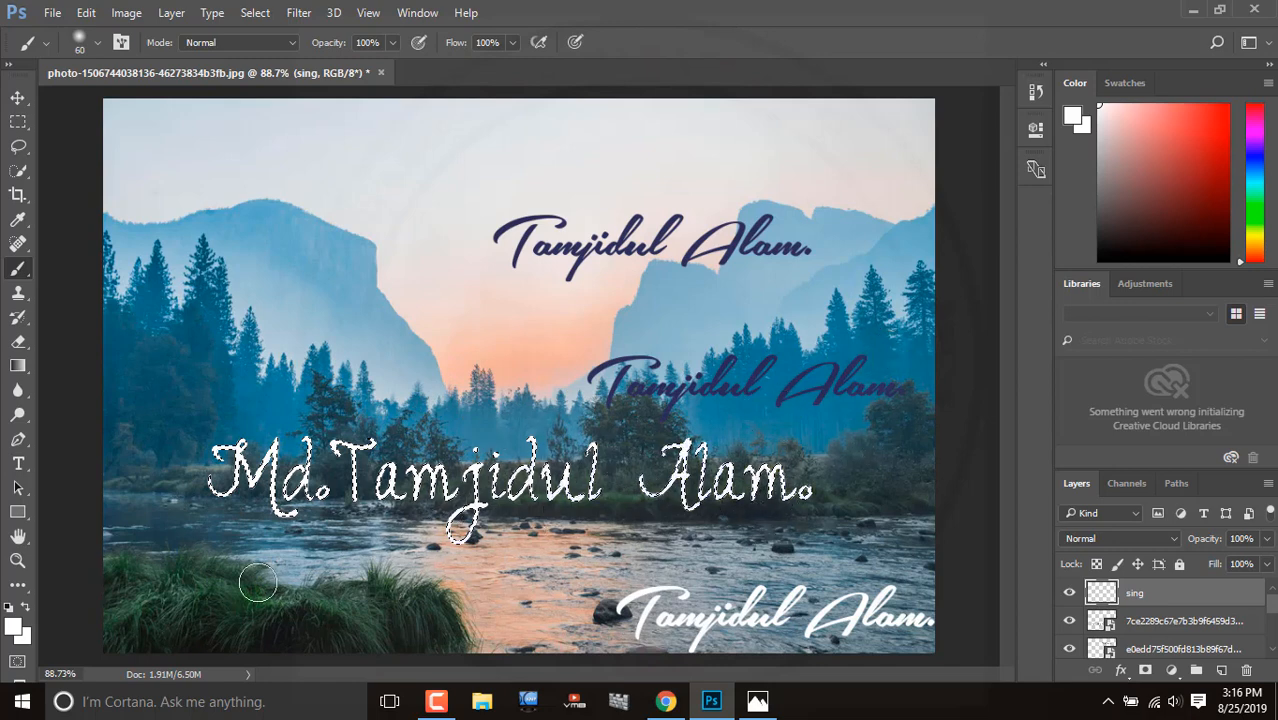
left_click(18, 97)
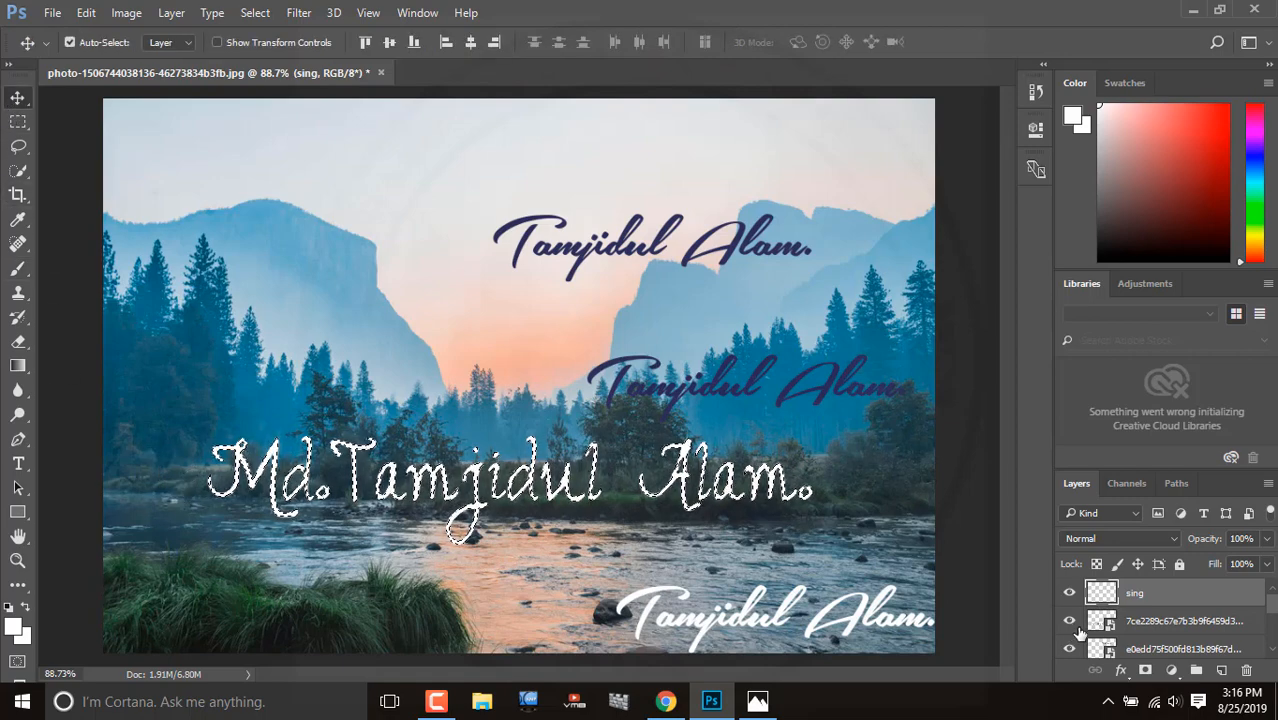
Step: Hide the three placed signature layers beneath "sing" and the older white signature on Layer 1
left_click_drag(1069, 621, 1067, 665)
scroll(1090, 612, "down", 1)
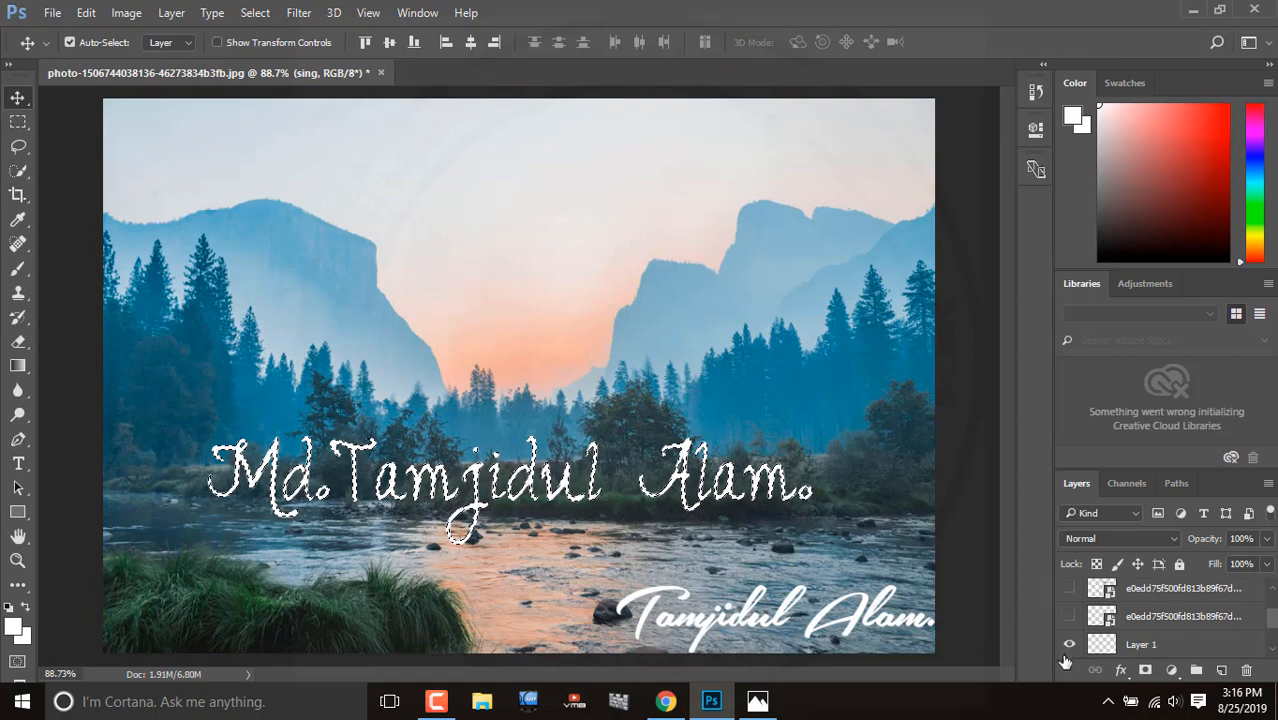
scroll(1079, 607, "down", 1)
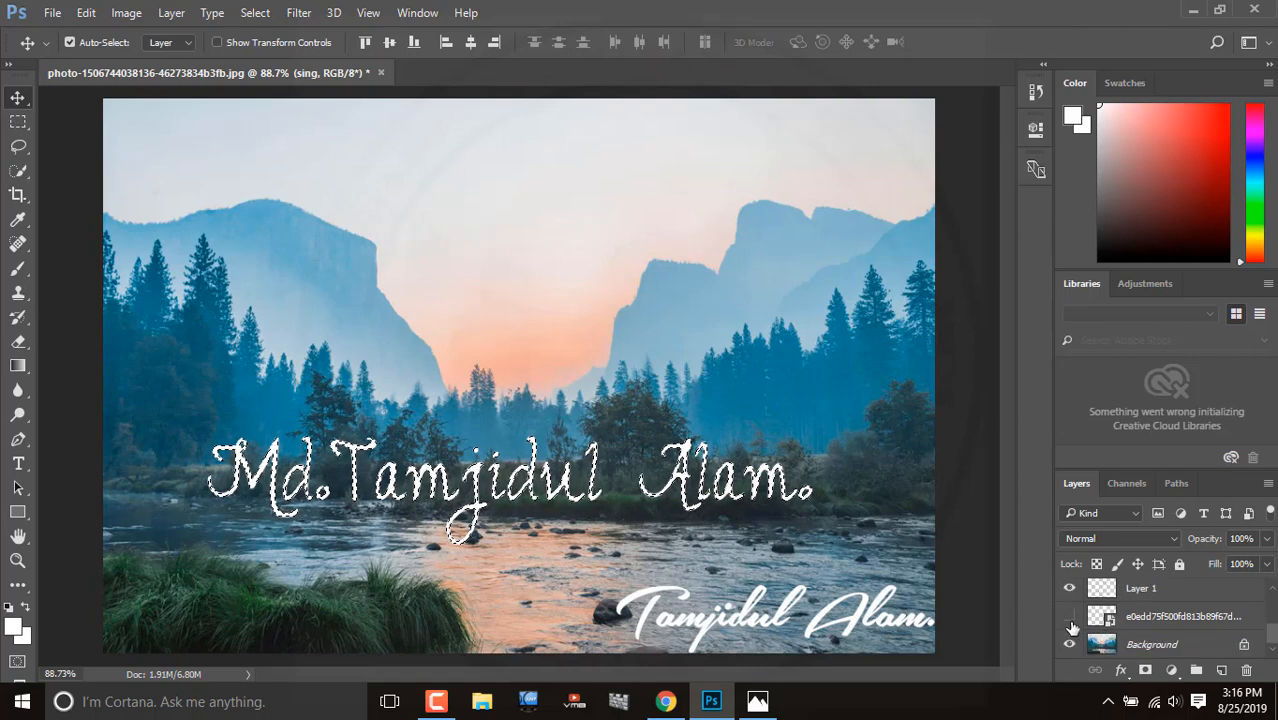
left_click(1069, 588)
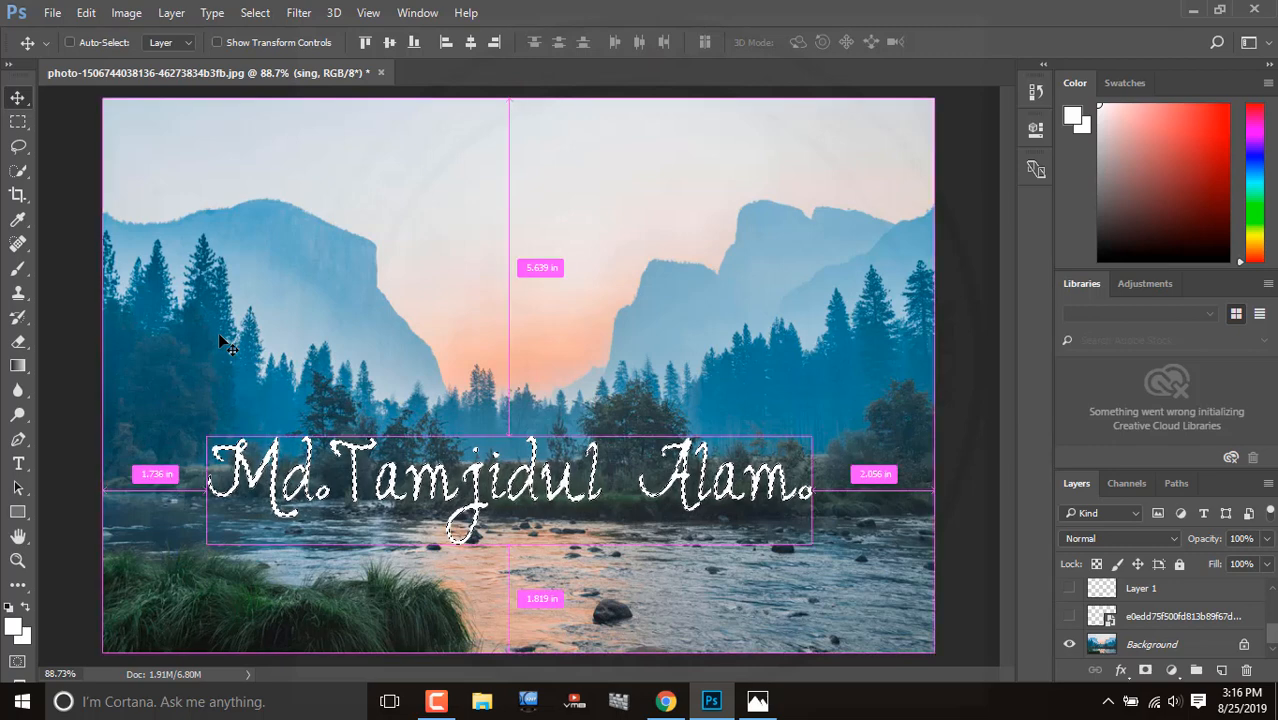
Step: Deselect the lettering and move the white signature on the "sing" layer to the photo's lower-right corner
key("ctrl+d")
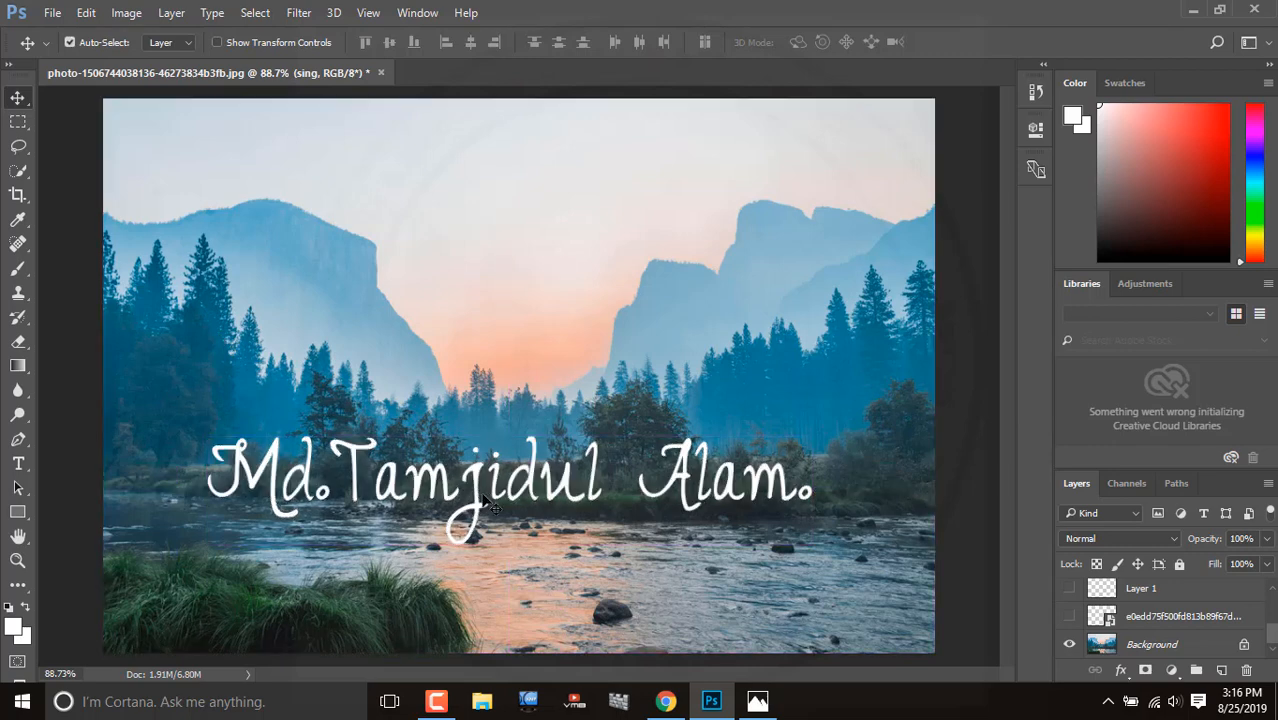
left_click(530, 537)
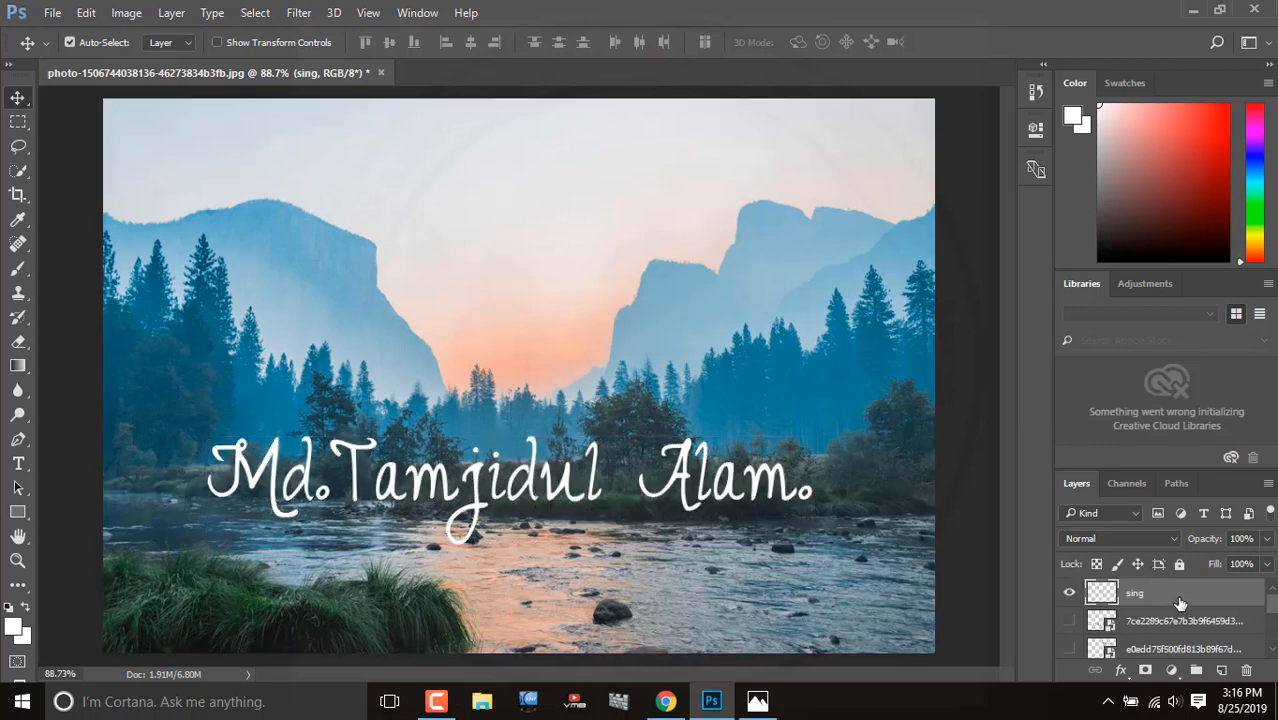
mouse_move(678, 478)
left_mouse_down()
mouse_move(757, 582)
mouse_move(803, 613)
left_mouse_up()
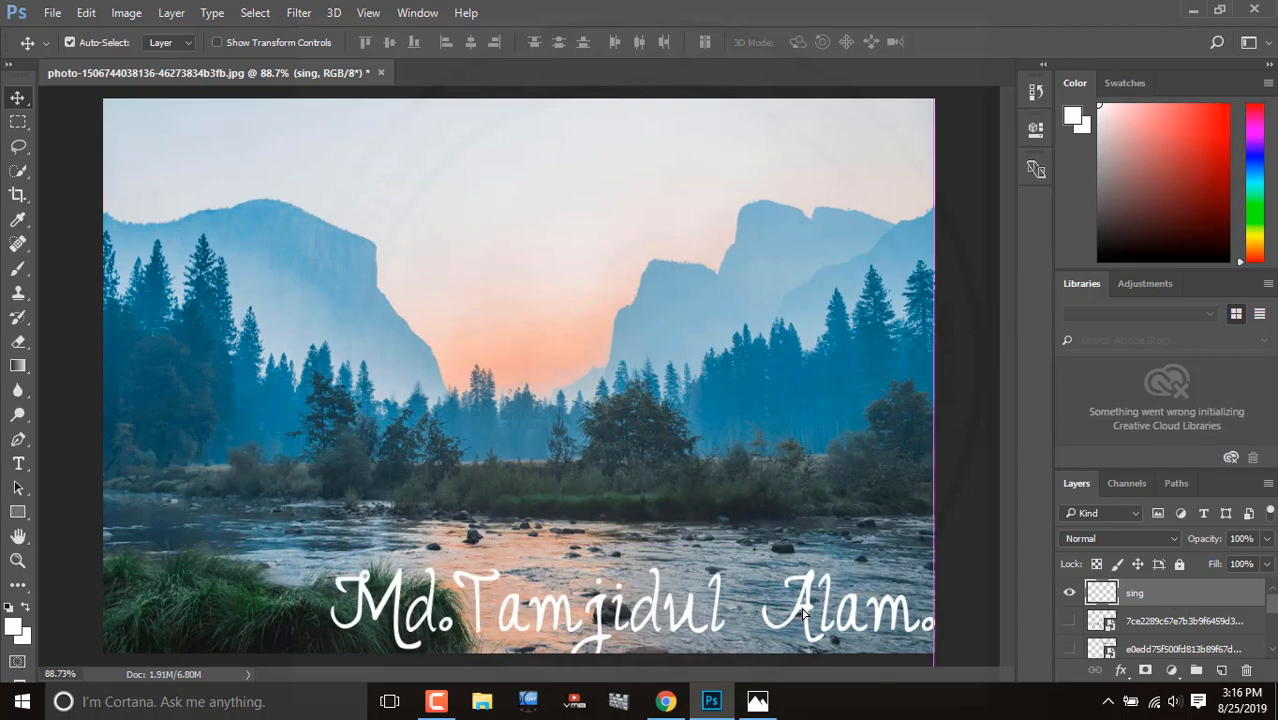
left_click(605, 522)
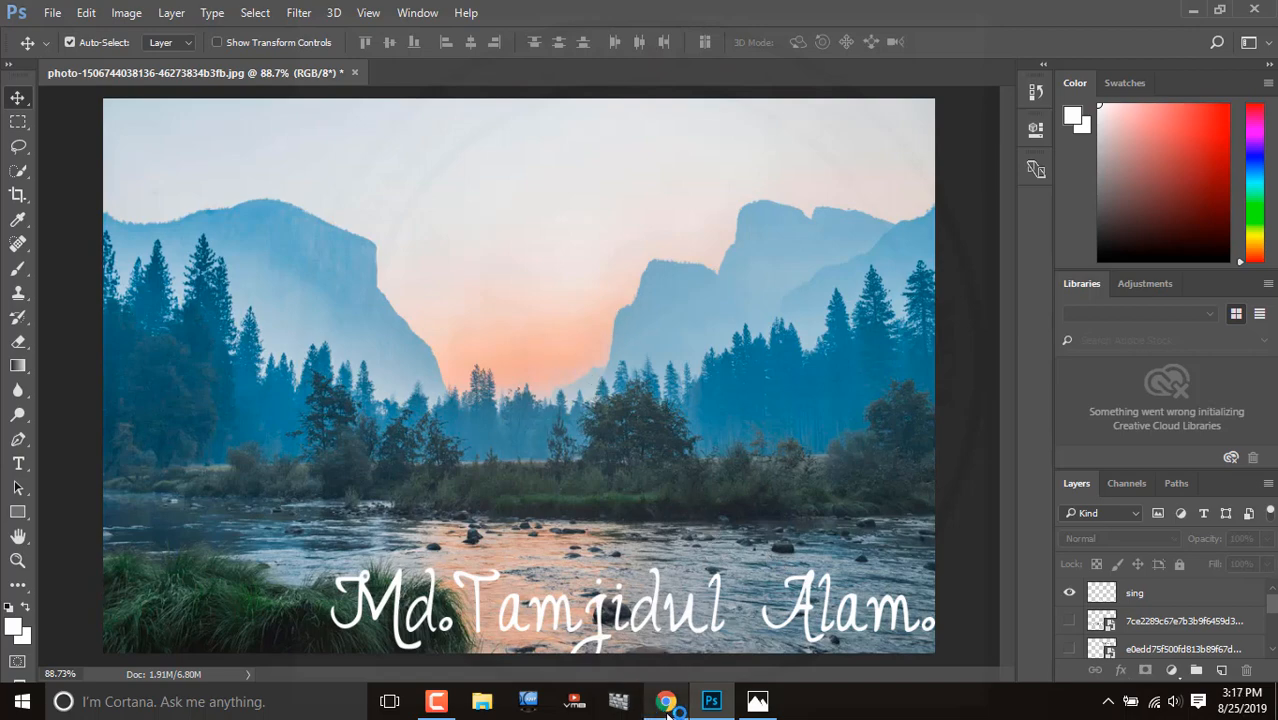
Step: Switch to the Font Meme calligraphy fonts page in Chrome and open the site's Text Generator overview
left_click(665, 701)
left_click(343, 18)
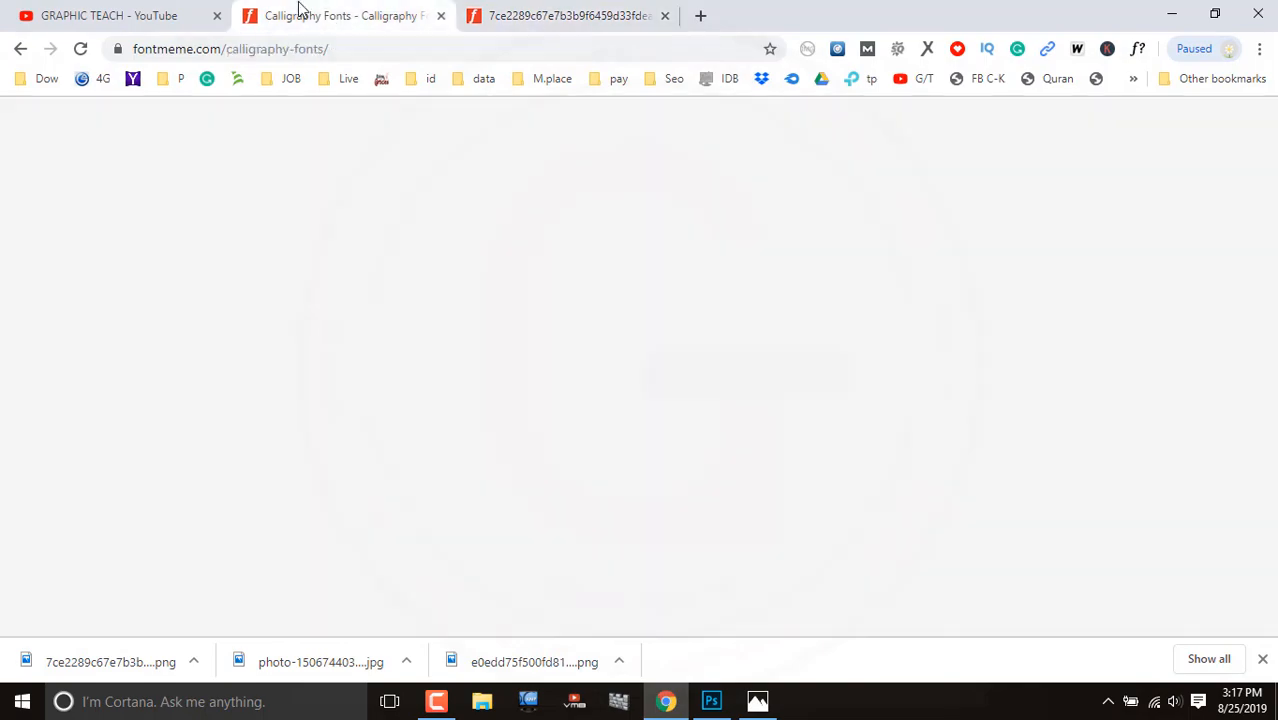
scroll(412, 270, "up", 10)
scroll(412, 272, "up", 5)
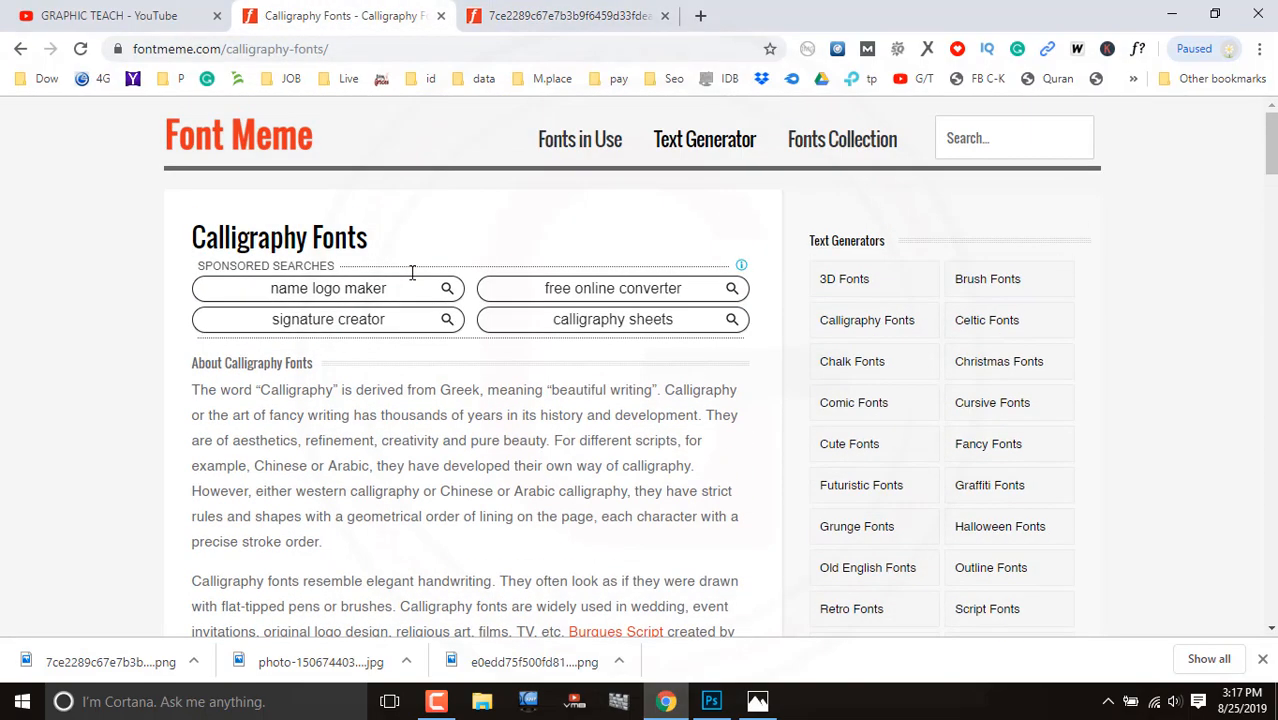
left_click(674, 145)
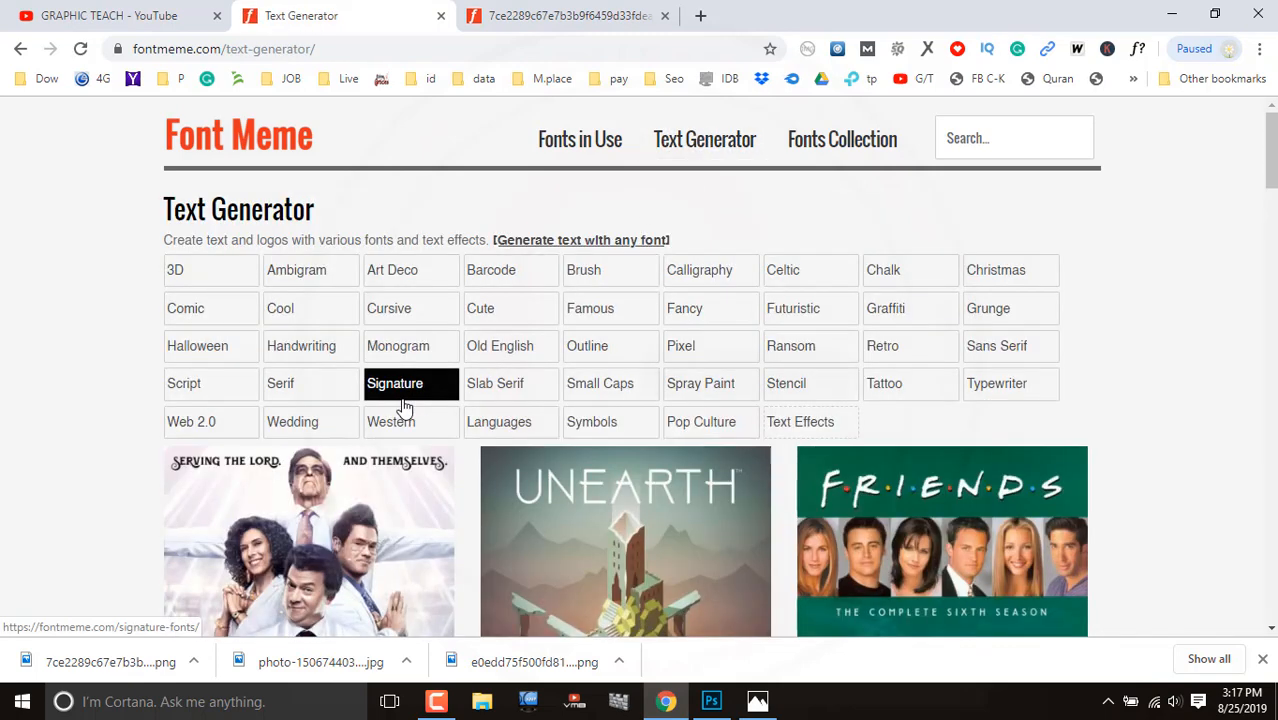
Step: Open the Signature fonts page from the Text Generator overview and go to its text-image form
left_click(386, 398)
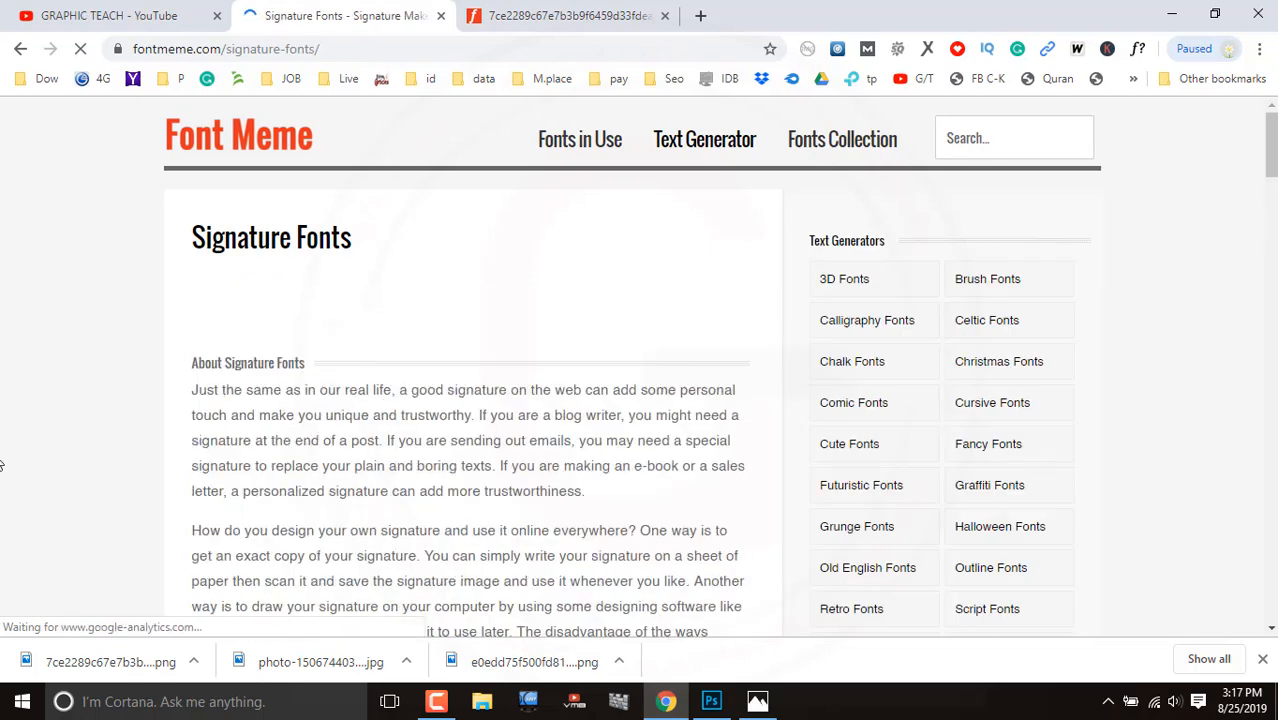
scroll(128, 434, "down", 15)
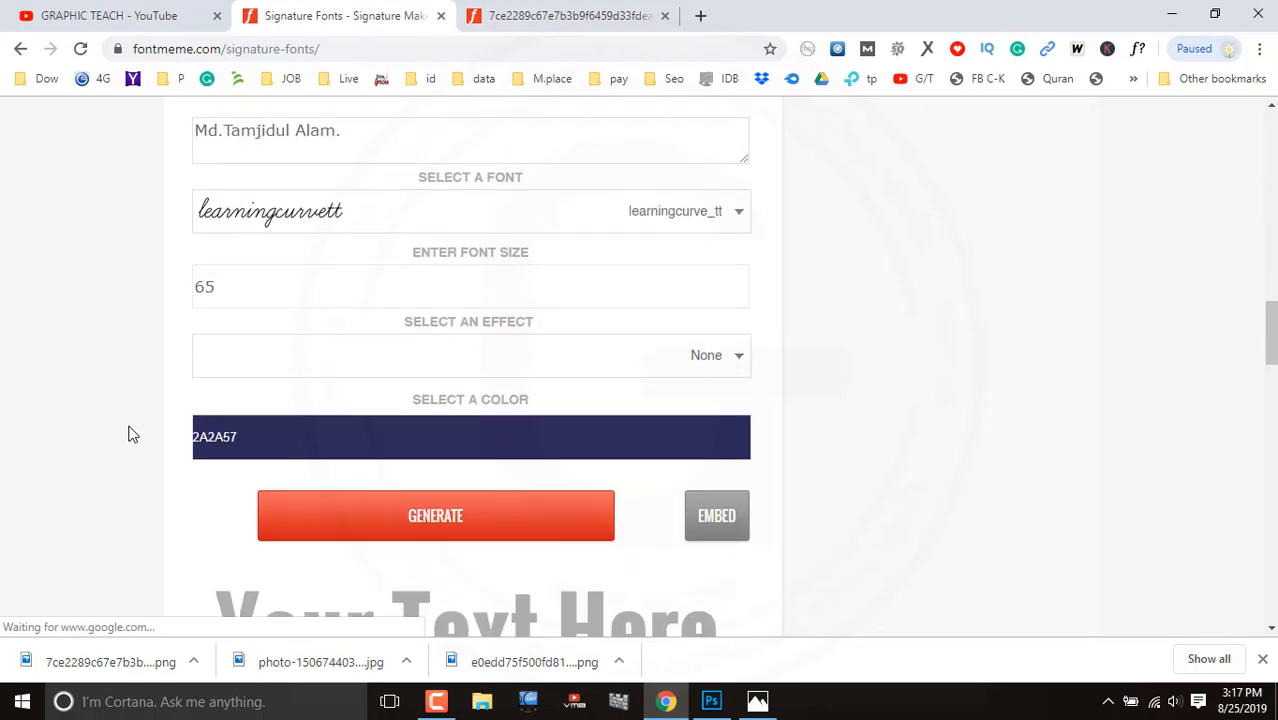
scroll(150, 415, "up", 4)
Step: Generate the entered name as a signature in the Simply Glamorous font and view the resulting image
left_click(670, 220)
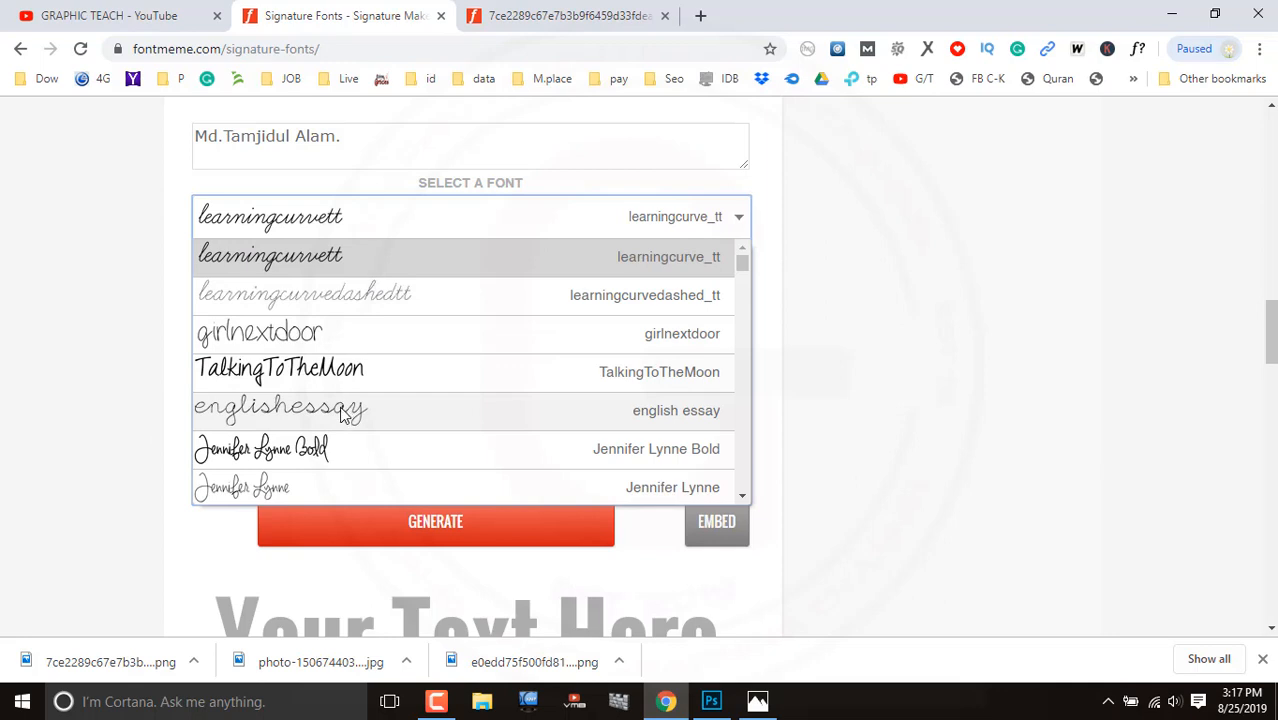
scroll(300, 425, "down", 1)
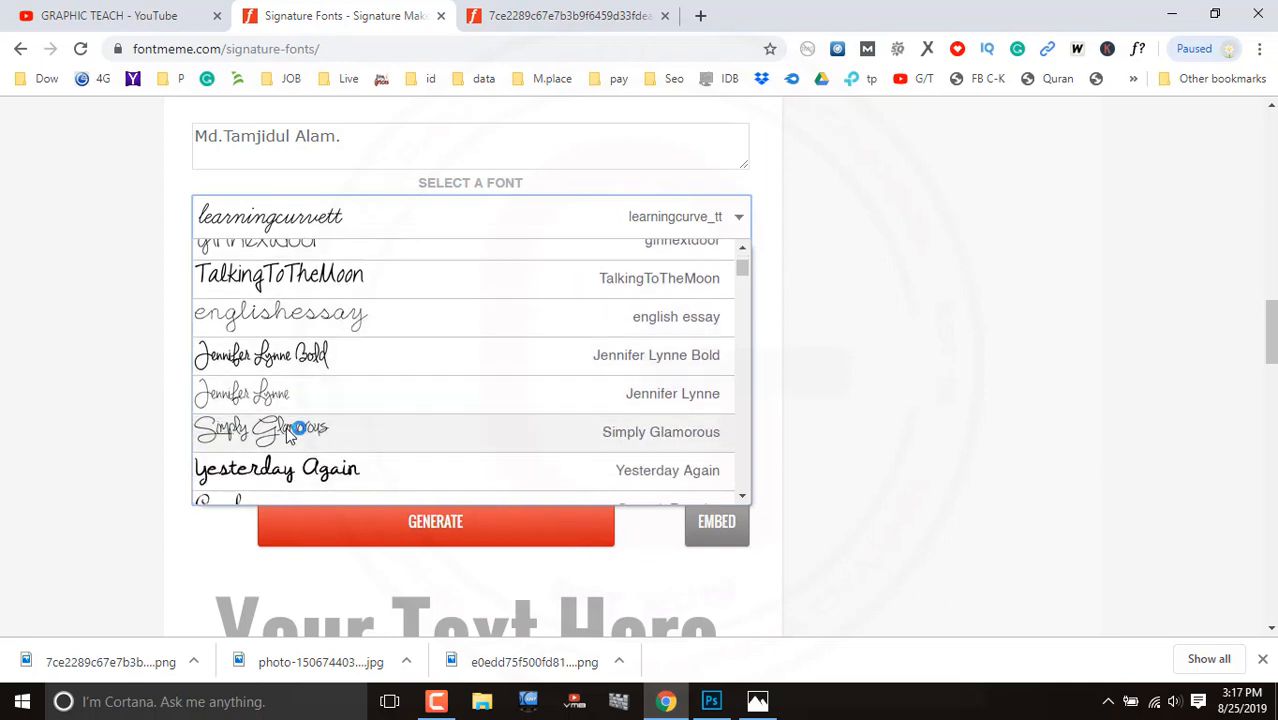
left_click(289, 432)
left_click(499, 526)
scroll(57, 428, "down", 1)
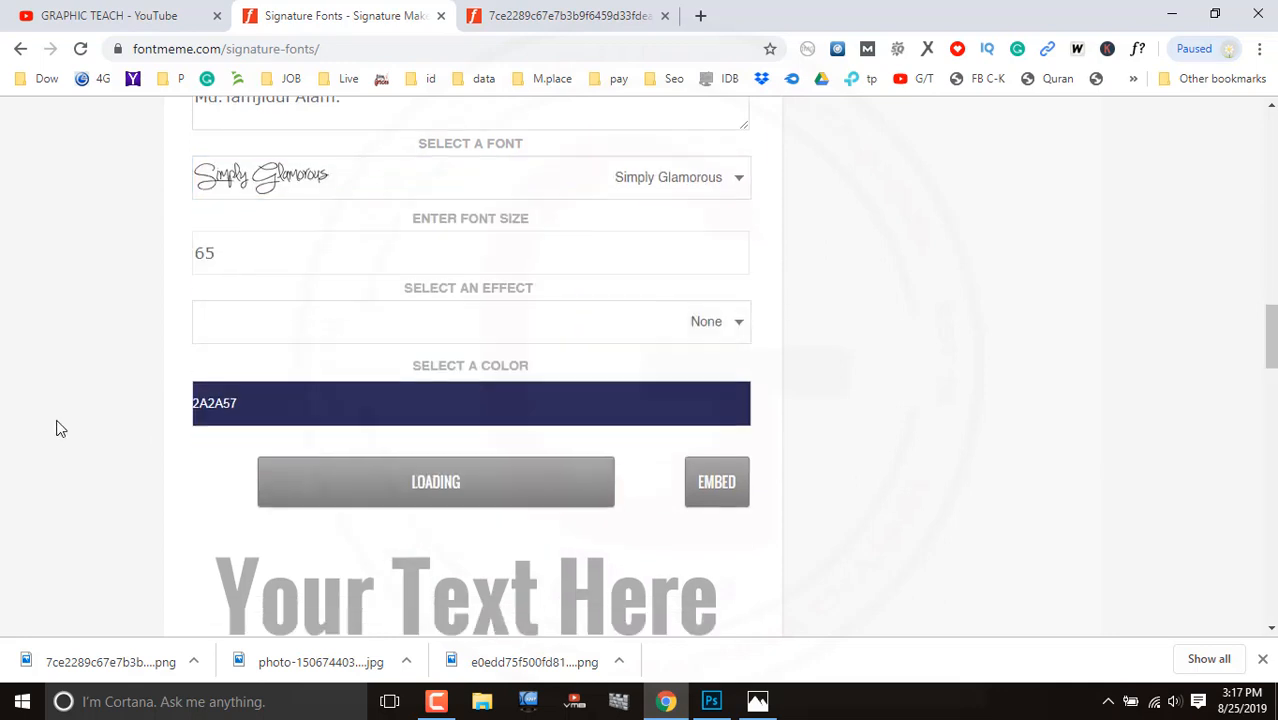
scroll(57, 428, "down", 2)
scroll(57, 428, "up", 6)
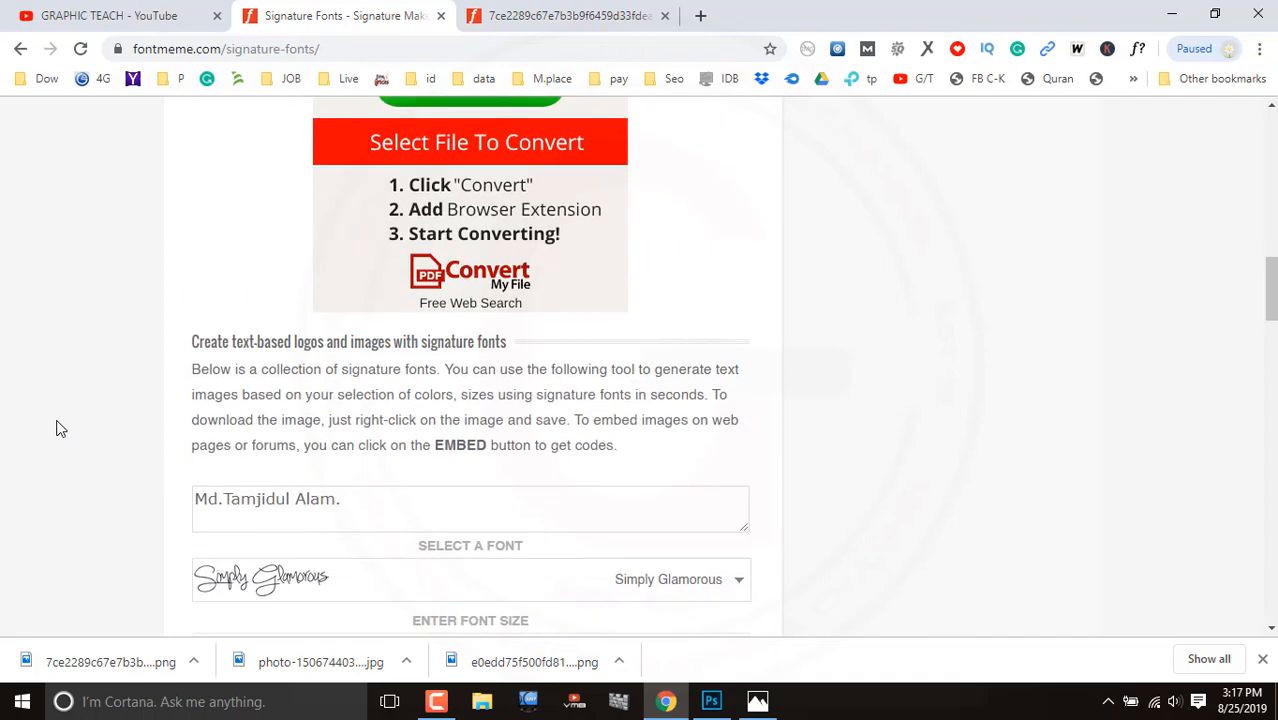
scroll(57, 428, "down", 7)
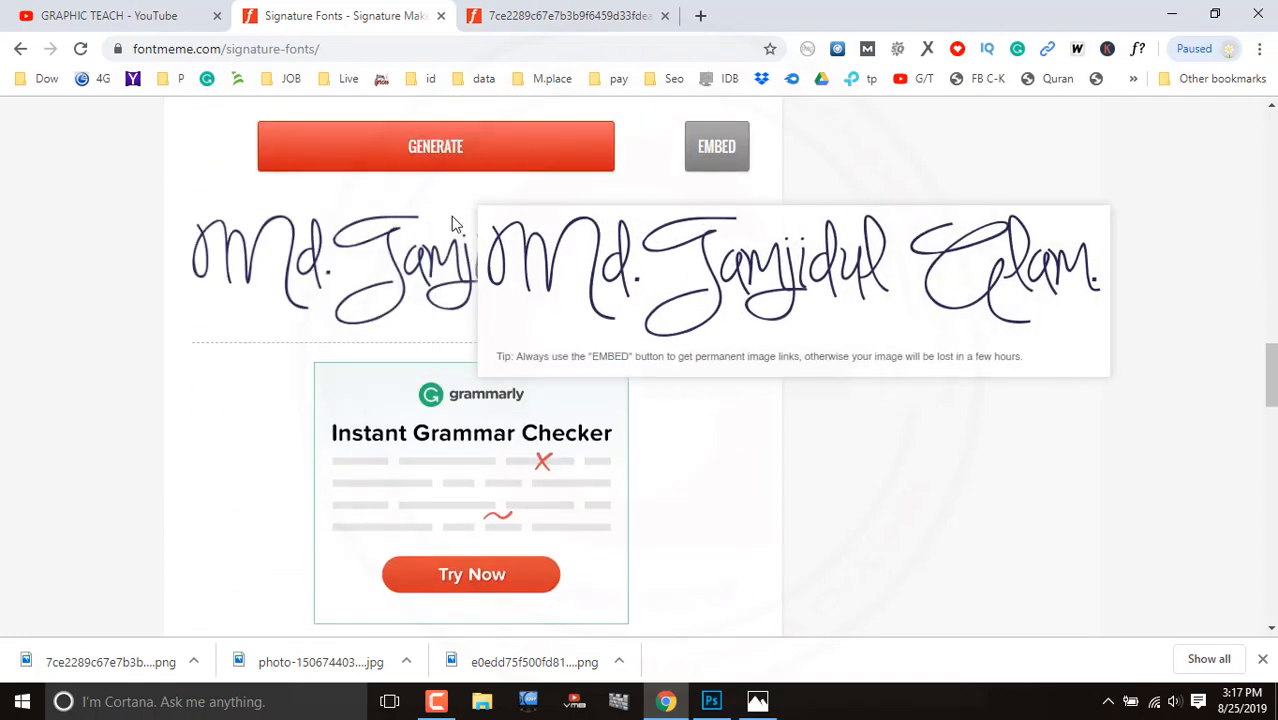
Step: Change the signature font to MissBrooks and generate the name image again
scroll(451, 220, "up", 5)
left_click(658, 314)
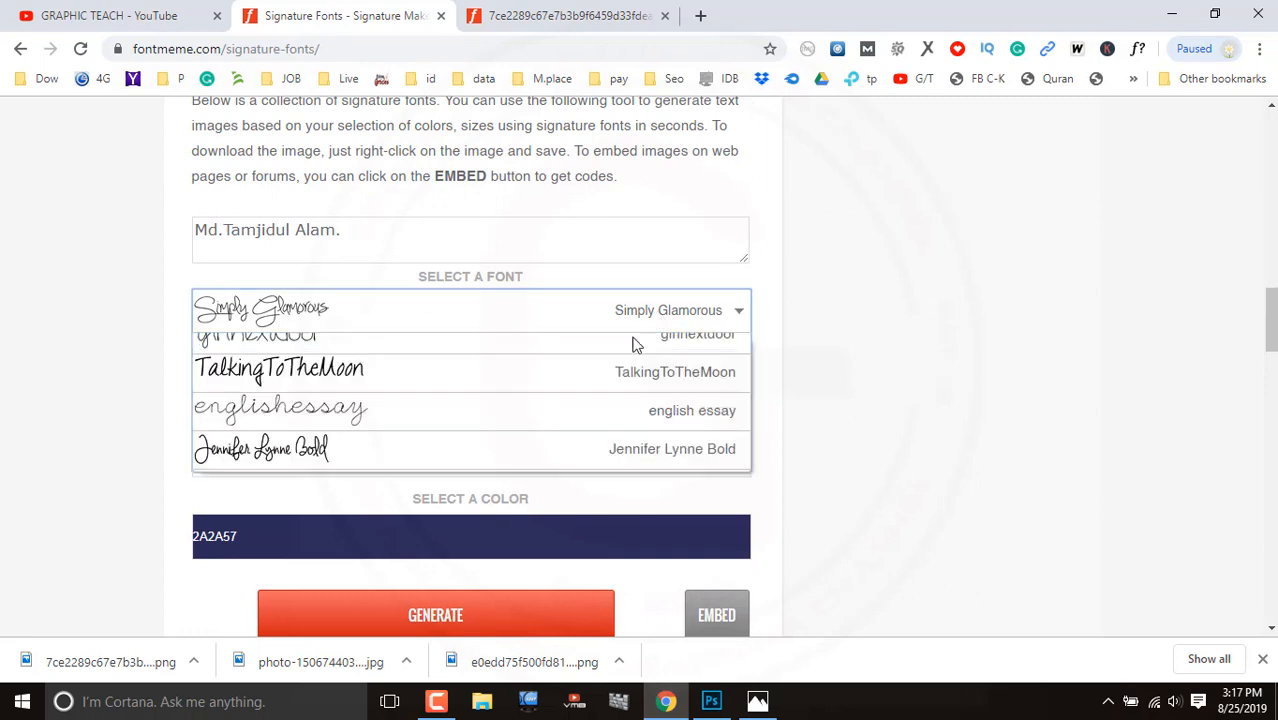
scroll(456, 441, "down", 2)
scroll(392, 448, "down", 1)
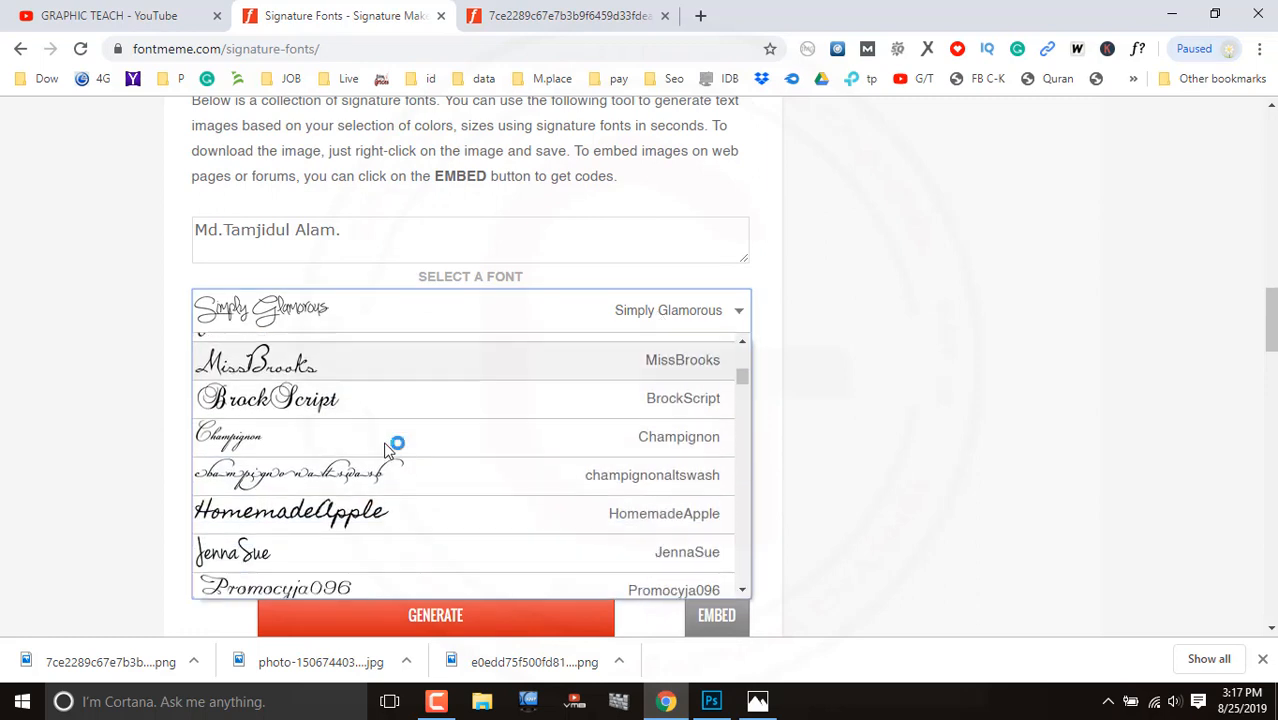
left_click(337, 371)
left_click(445, 612)
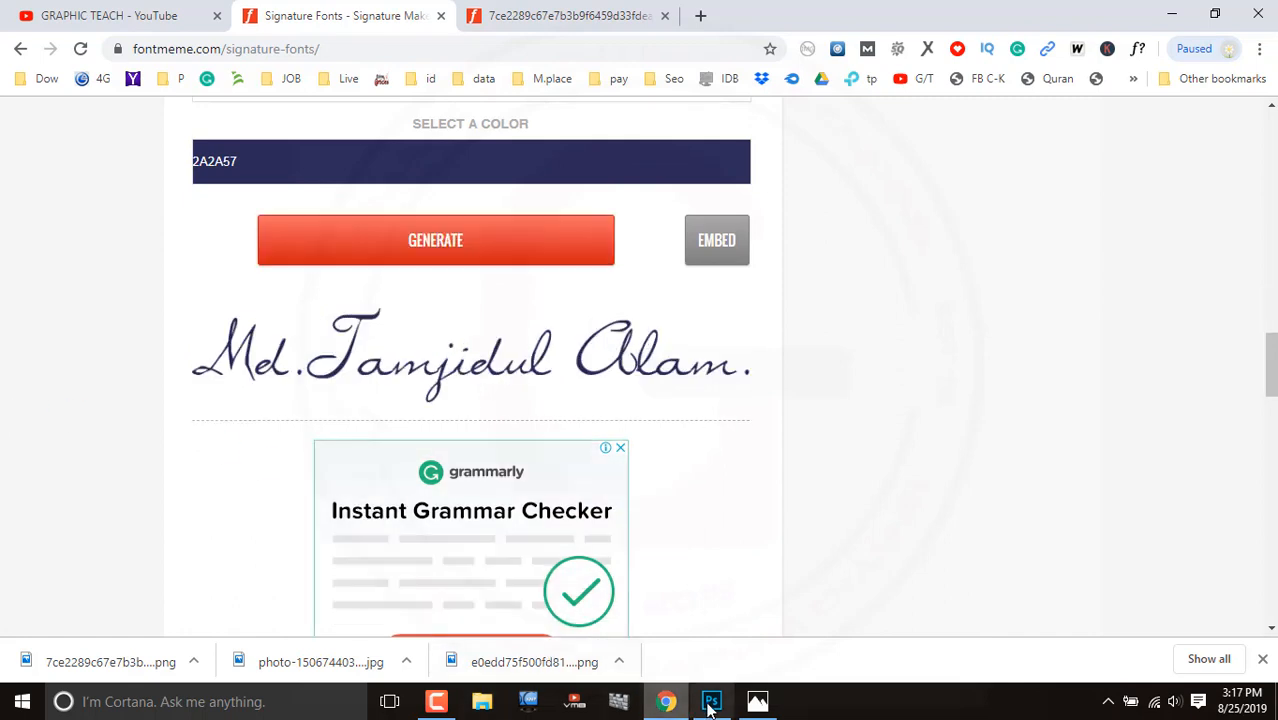
mouse_move(712, 708)
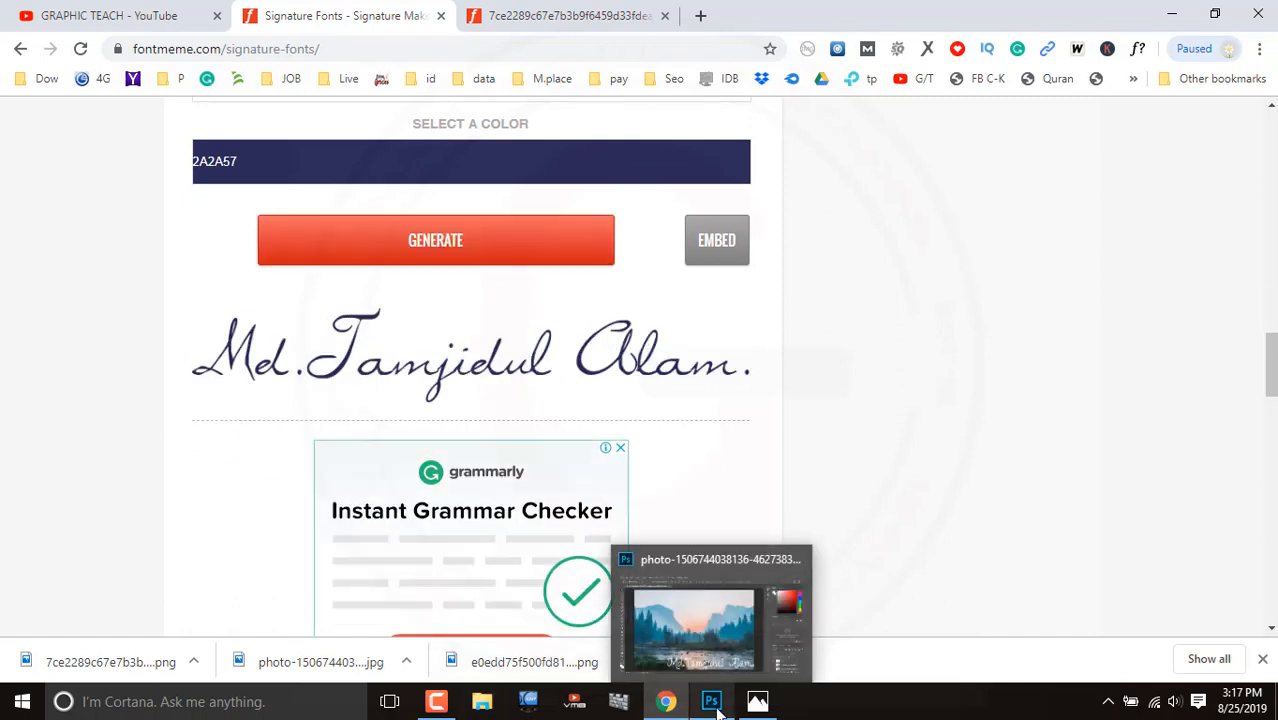
mouse_move(447, 712)
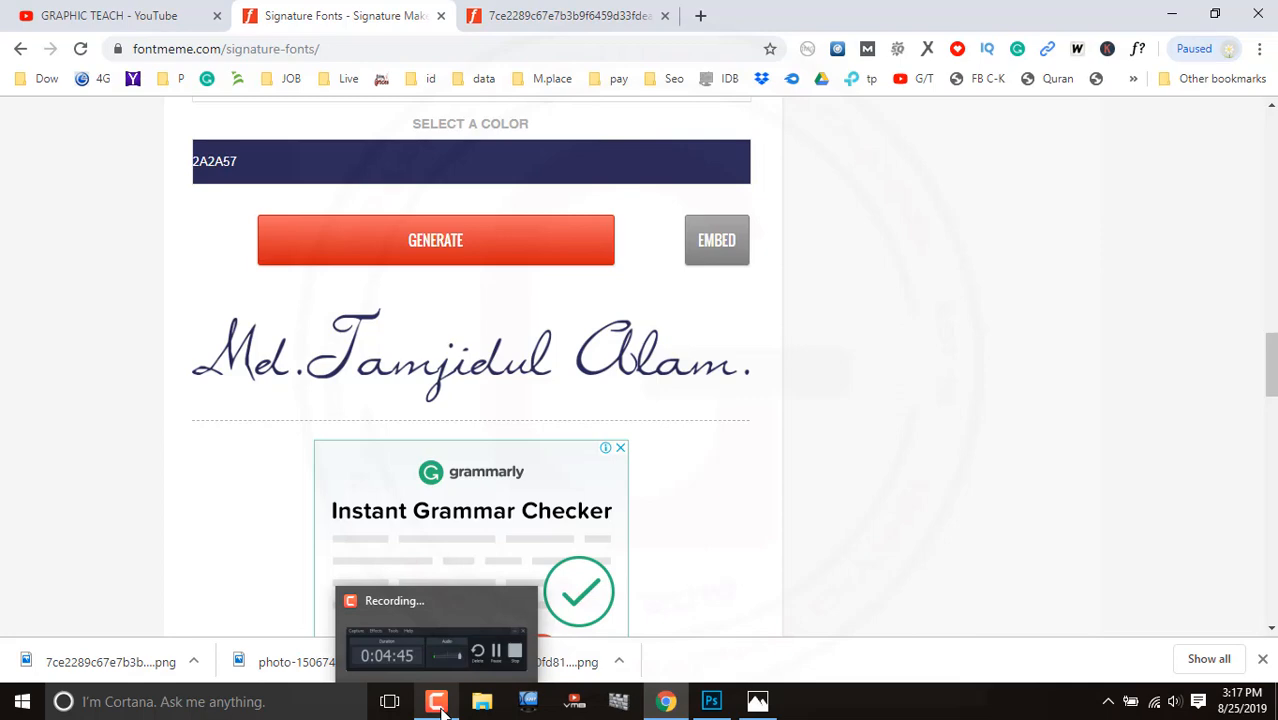
Step: Switch to the GRAPHIC TEACH channel on YouTube and look through its created playlists
left_click(118, 15)
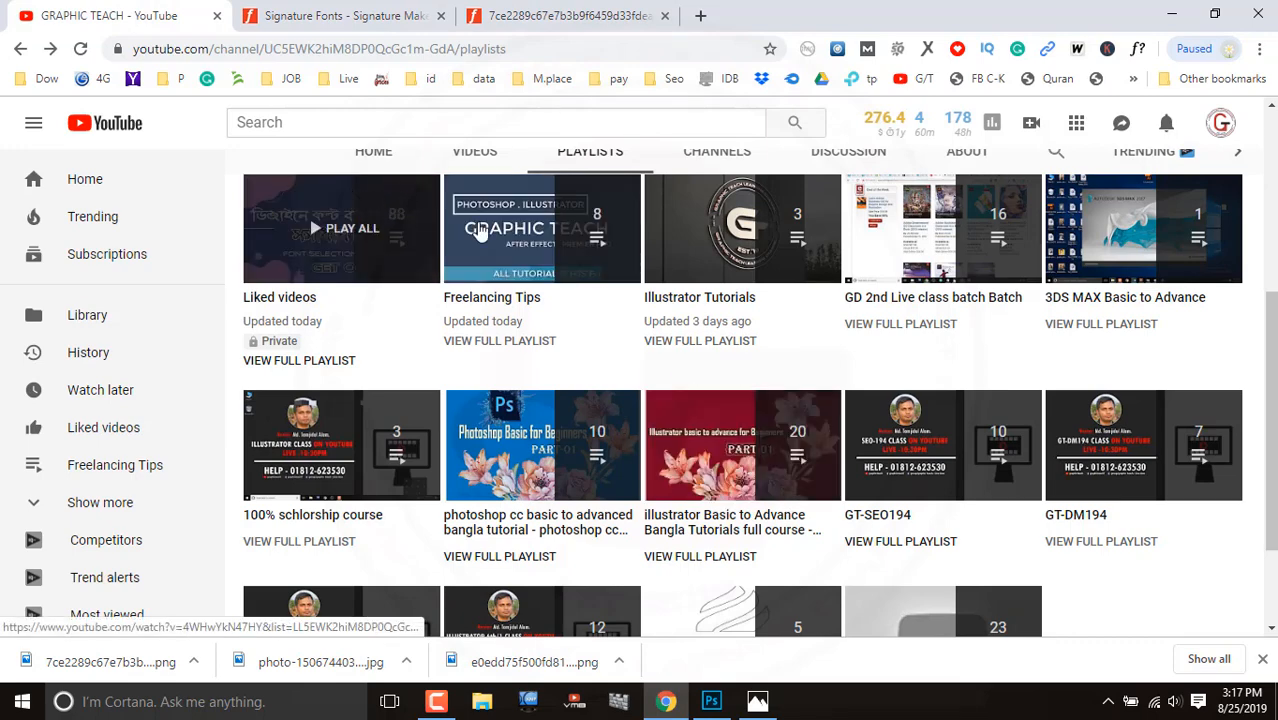
scroll(755, 497, "down", 1)
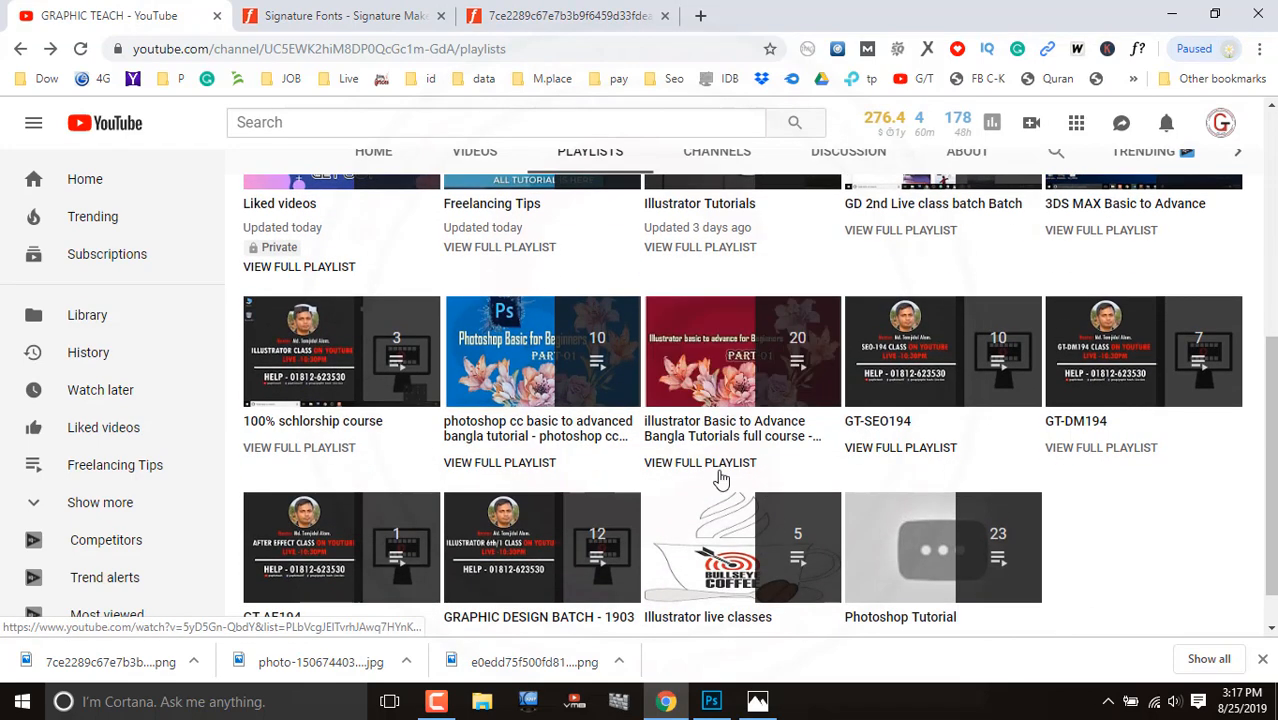
scroll(736, 408, "up", 4)
scroll(755, 437, "down", 3)
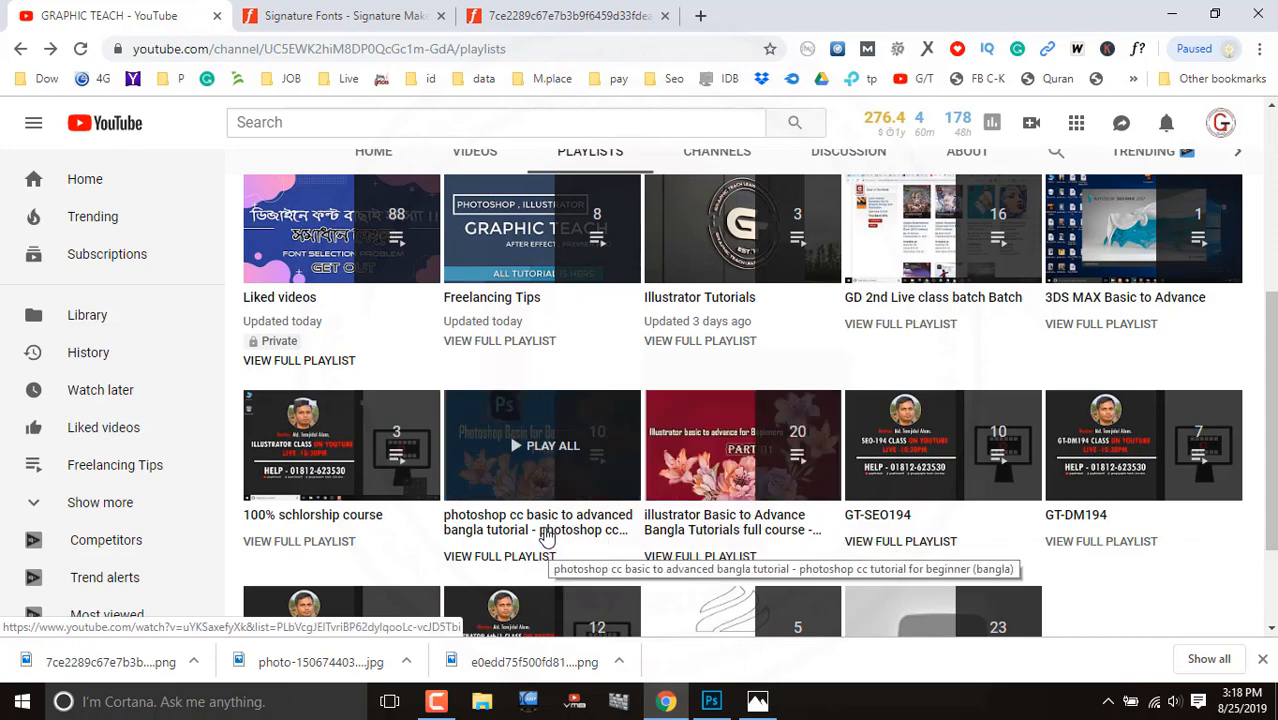
scroll(548, 530, "down", 1)
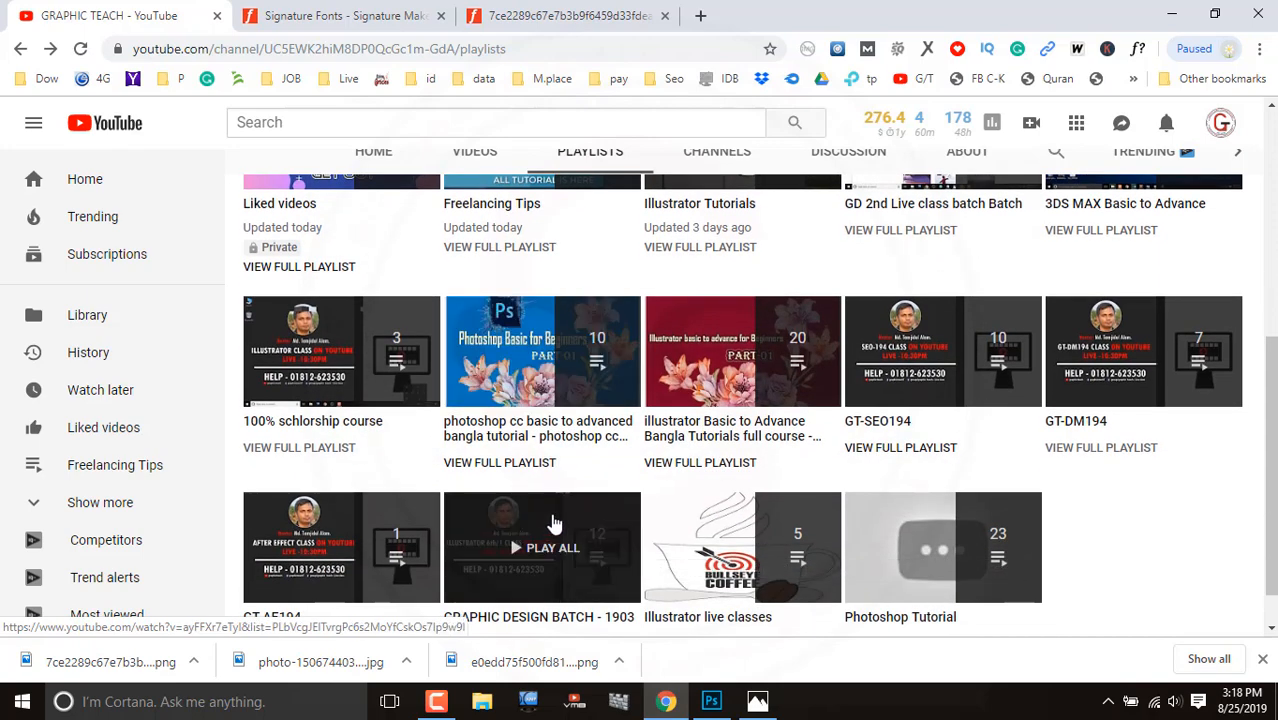
scroll(554, 524, "down", 1)
scroll(558, 358, "up", 3)
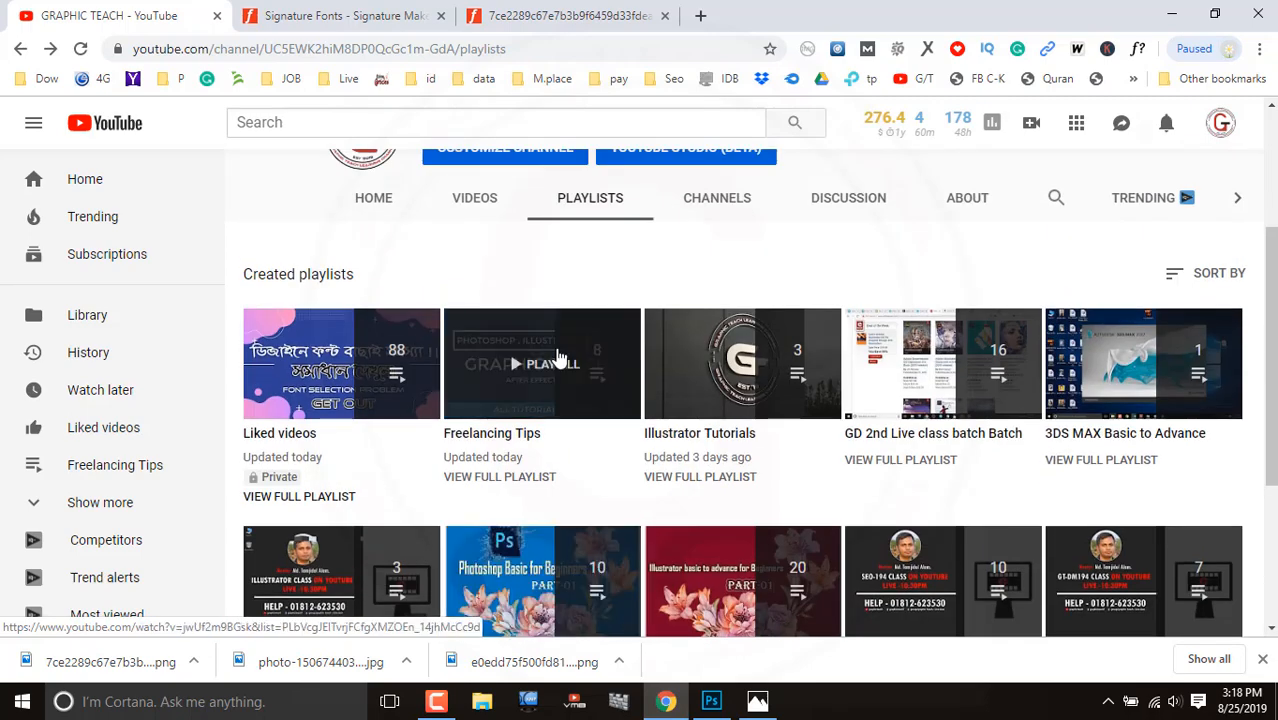
scroll(558, 358, "up", 3)
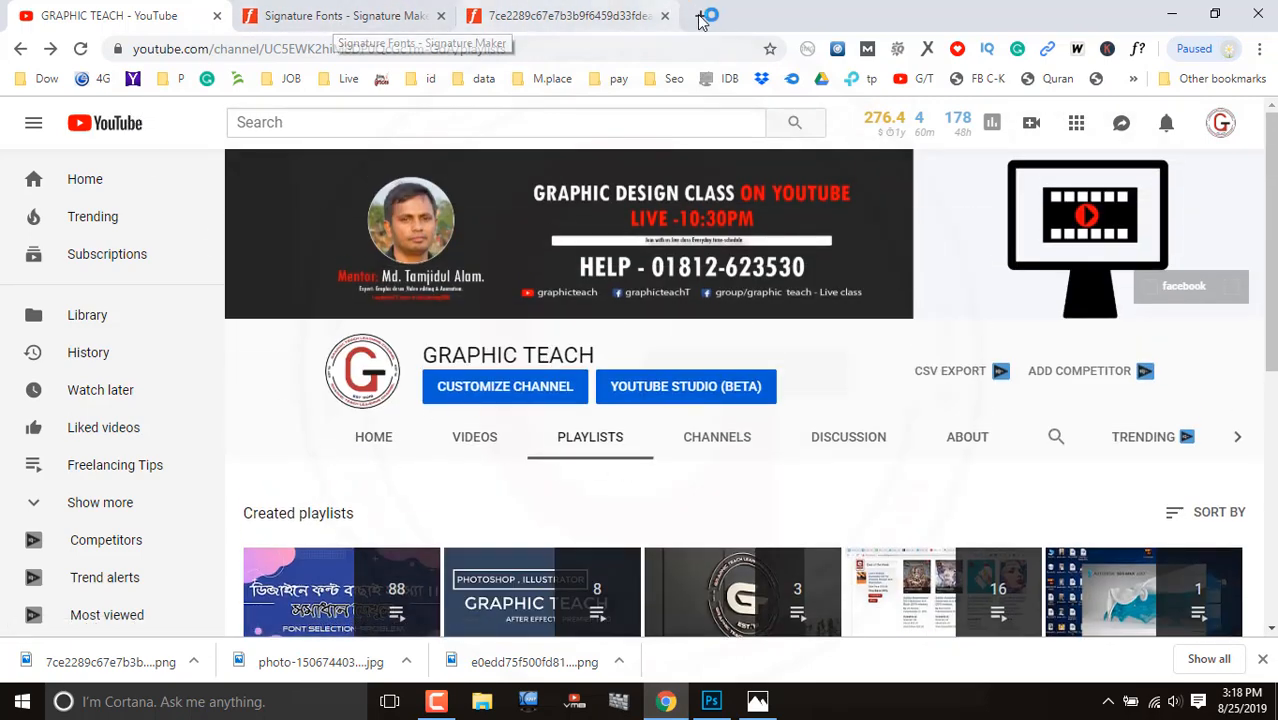
left_click(437, 702)
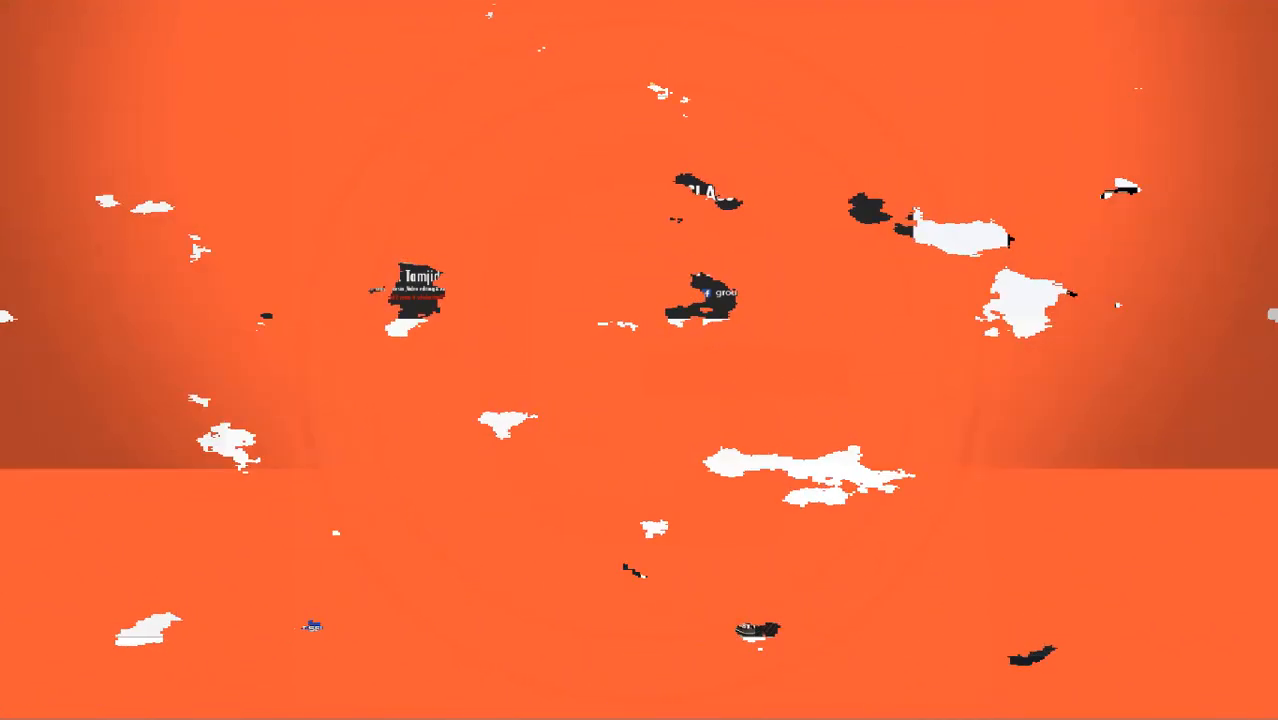